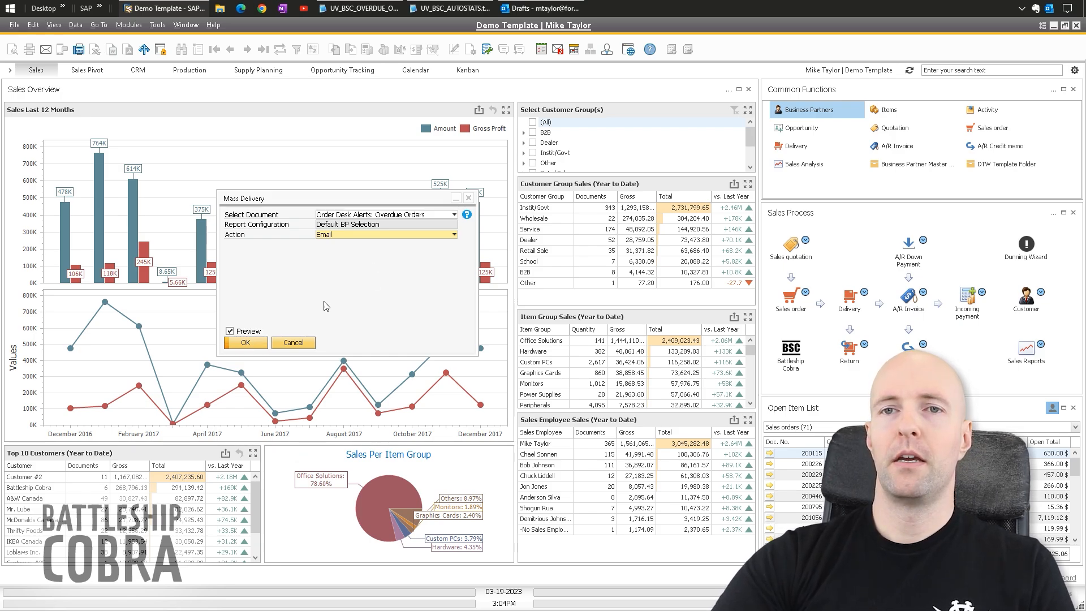
- Run the mass delivery for McDonalds Canada, then bring up Outlook's Drafts with the new draft
{"action": "left_click", "coordinate": [245, 344]}
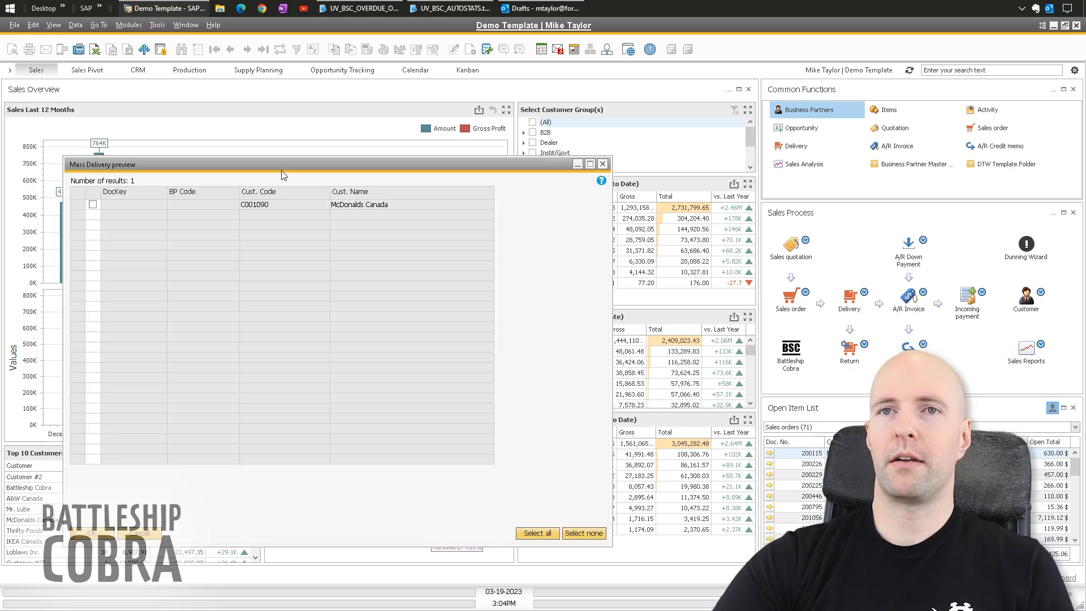
{"action": "left_click_drag", "start_coordinate": [283, 175], "coordinate": [381, 157]}
{"action": "left_click", "coordinate": [191, 186]}
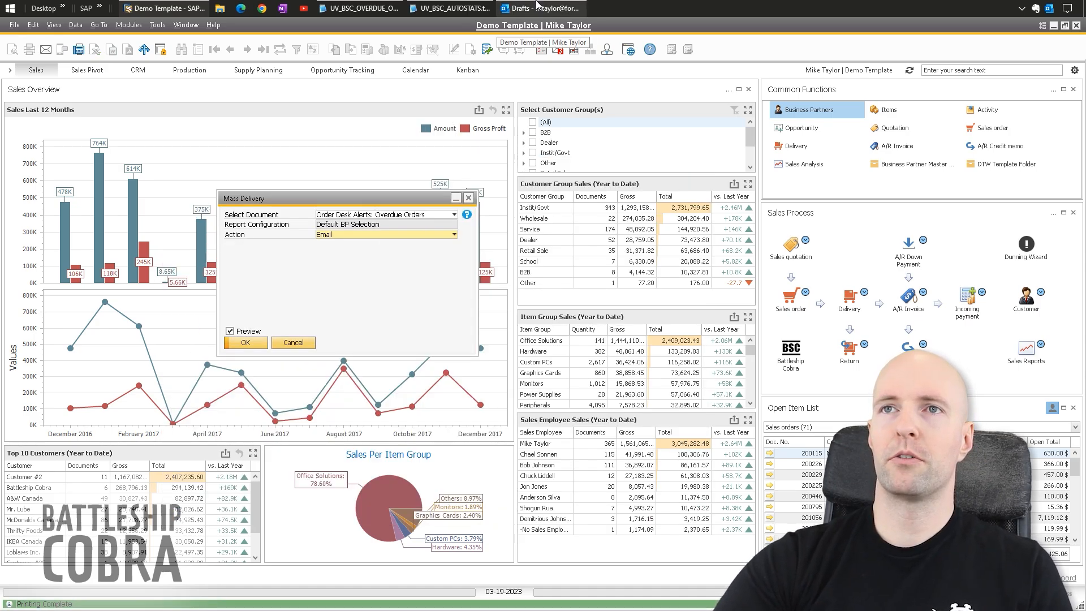
{"action": "left_click", "coordinate": [538, 6]}
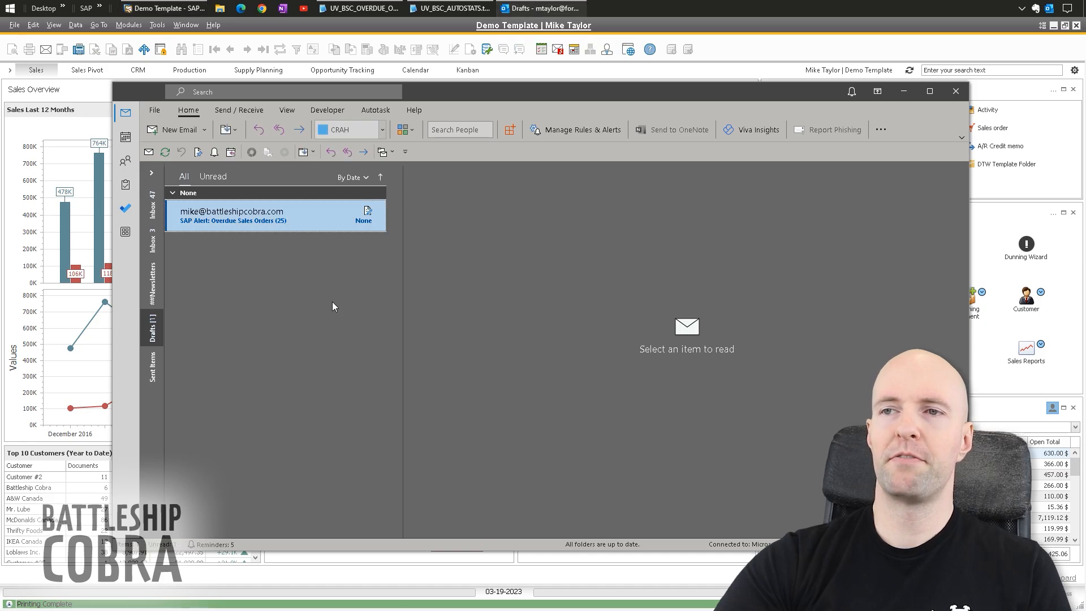
- Open the 'SAP Alert: Overdue Sales Orders (25)' draft in its own message window
{"action": "left_click", "coordinate": [268, 227]}
{"action": "double_click", "coordinate": [268, 226]}
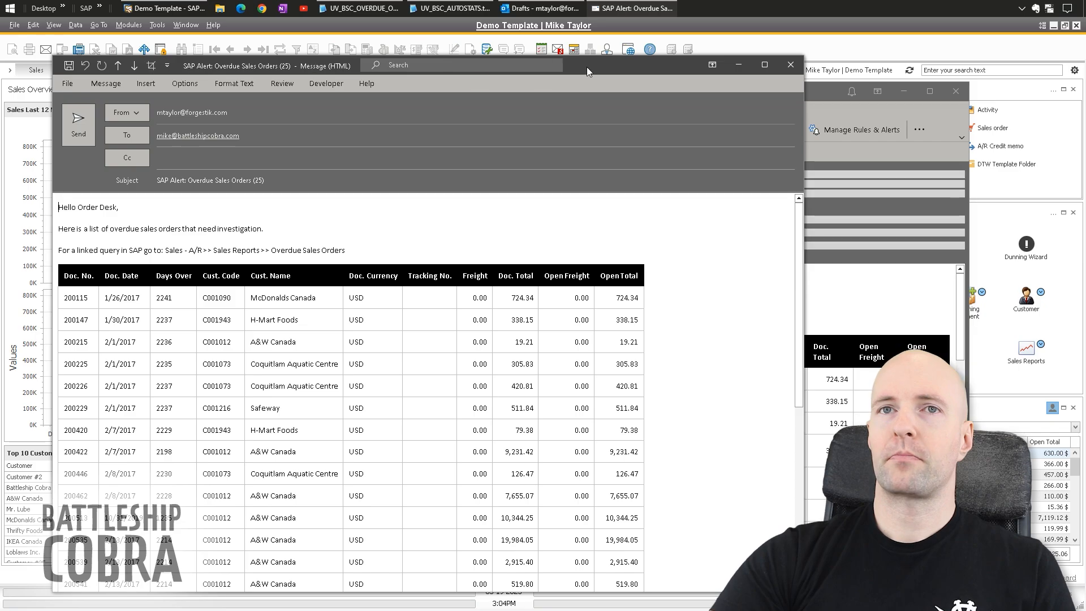
{"action": "left_click_drag", "start_coordinate": [586, 66], "coordinate": [736, 54]}
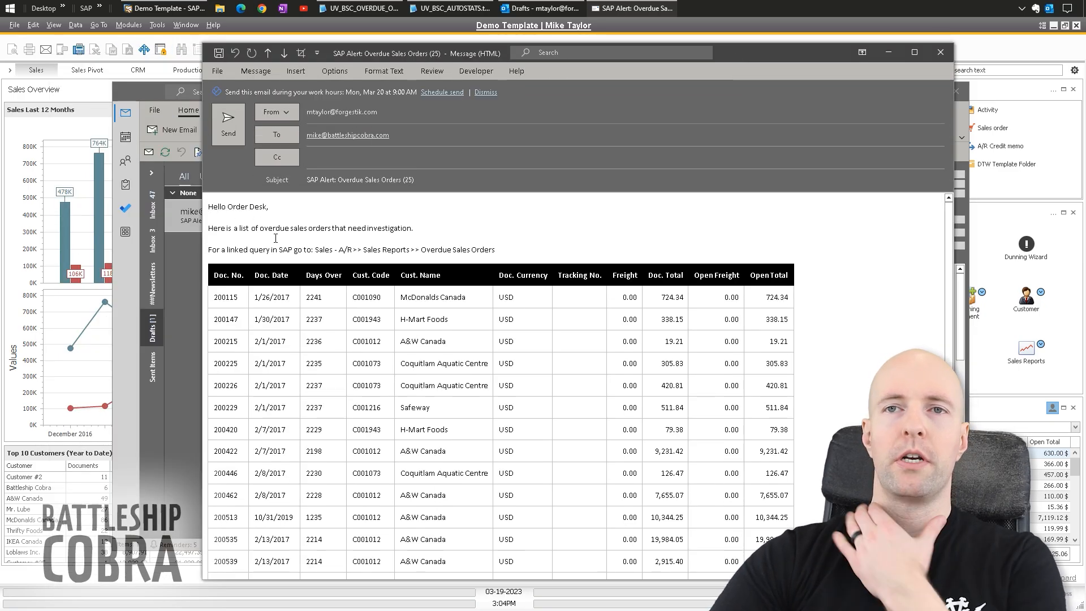
{"action": "key", "text": "shift+Tab"}
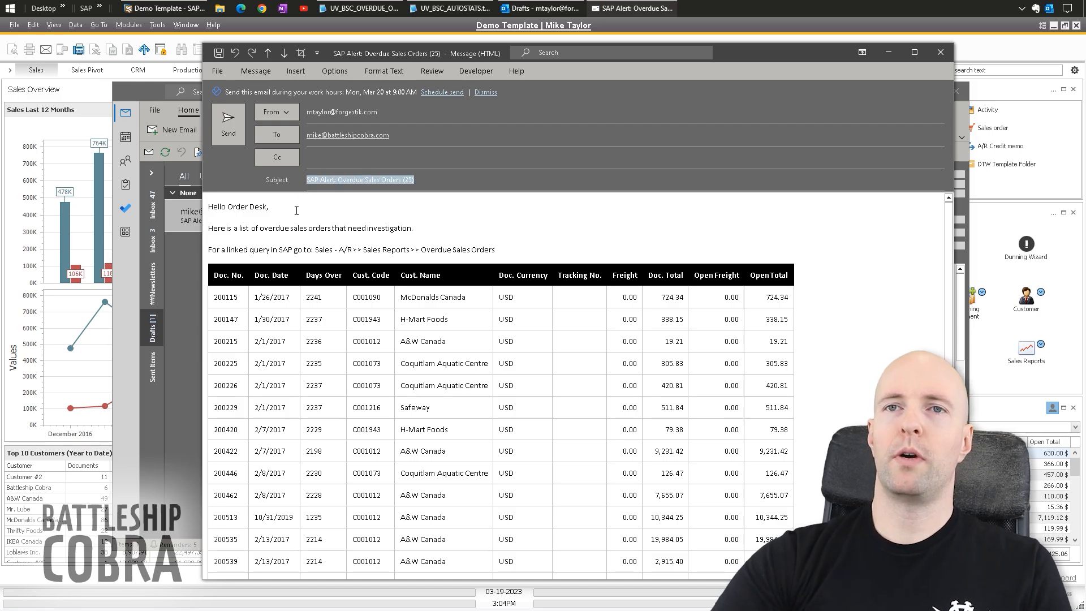
{"action": "left_click", "coordinate": [351, 229]}
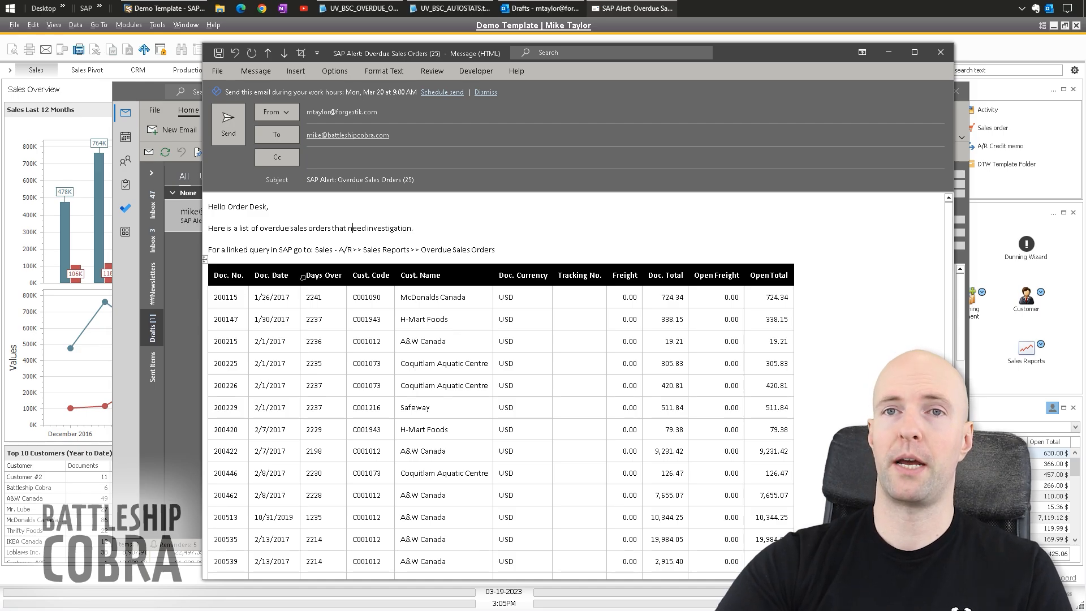
- Scroll through the 25-row orders table to the Automatic Service Status section and back up
{"action": "scroll", "coordinate": [237, 207], "scroll_direction": "down", "scroll_amount": 1}
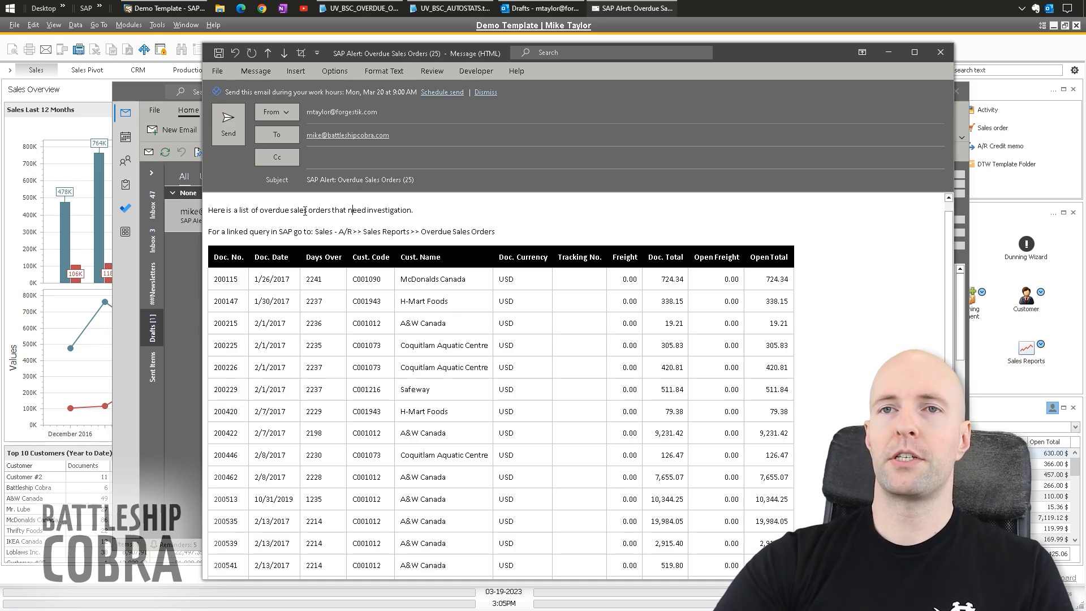
{"action": "scroll", "coordinate": [533, 270], "scroll_direction": "down", "scroll_amount": 2}
{"action": "scroll", "coordinate": [281, 428], "scroll_direction": "down", "scroll_amount": 5}
{"action": "scroll", "coordinate": [281, 429], "scroll_direction": "down", "scroll_amount": 10}
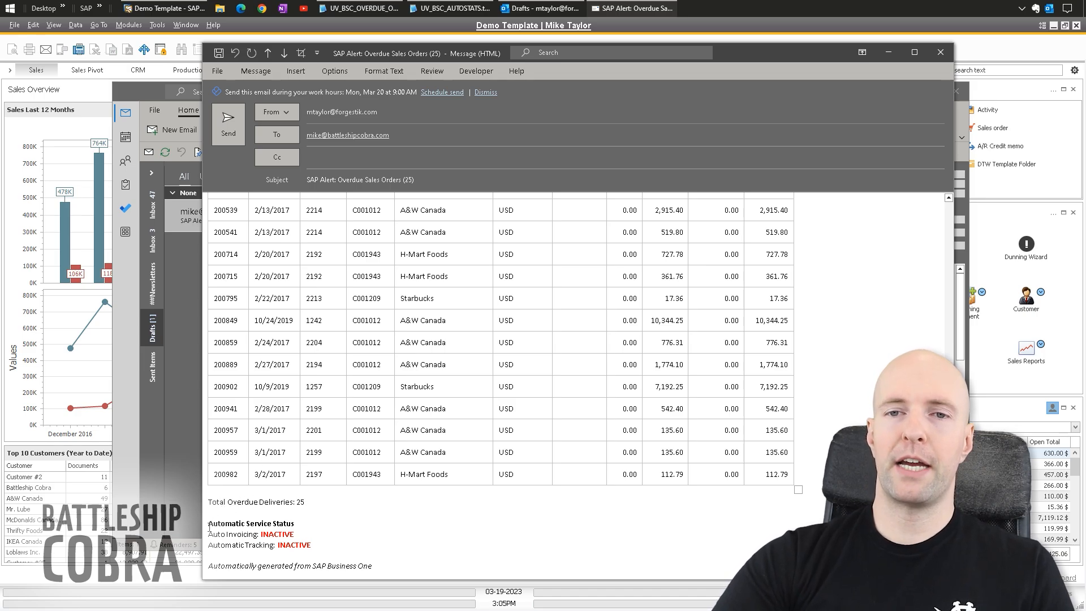
{"action": "left_click_drag", "start_coordinate": [208, 523], "coordinate": [300, 523]}
{"action": "left_click", "coordinate": [301, 522]}
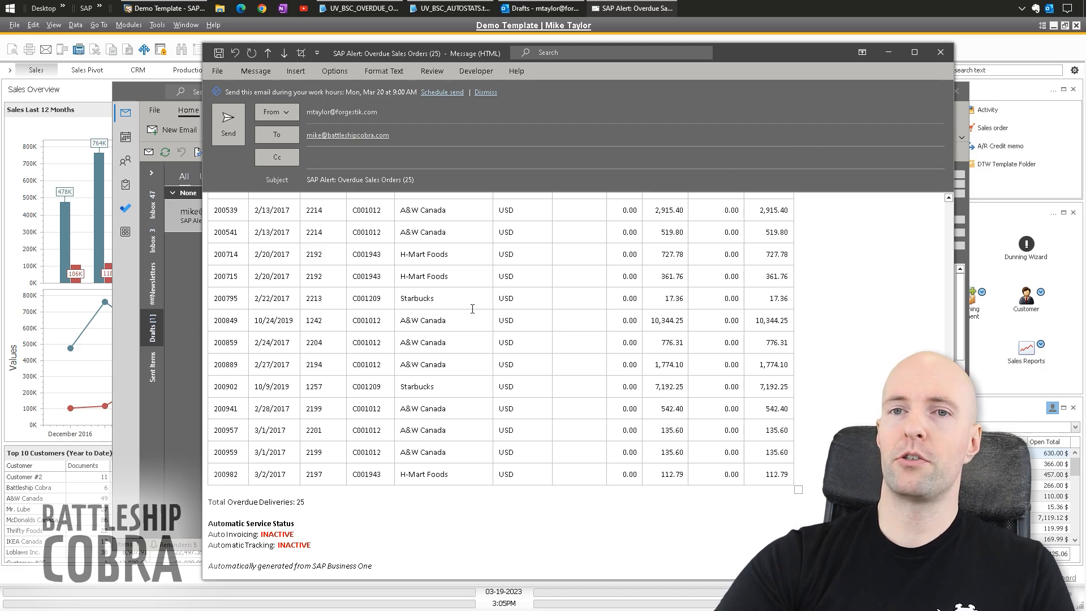
{"action": "scroll", "coordinate": [301, 496], "scroll_direction": "up", "scroll_amount": 10}
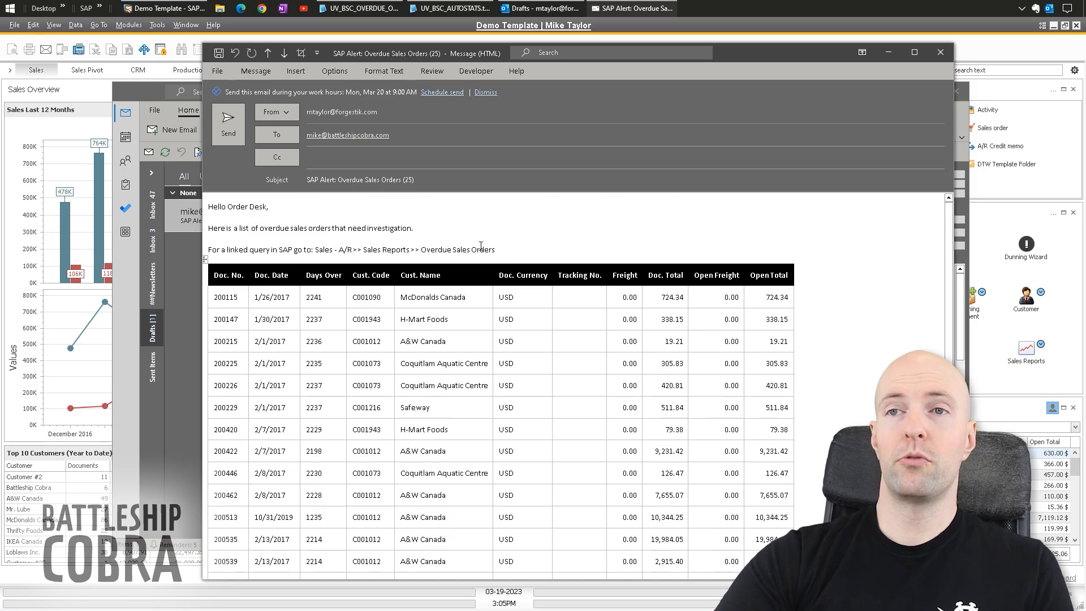
- Highlight the linked-query menu path text in the email body, then deselect it
{"action": "left_click_drag", "start_coordinate": [490, 249], "coordinate": [316, 250]}
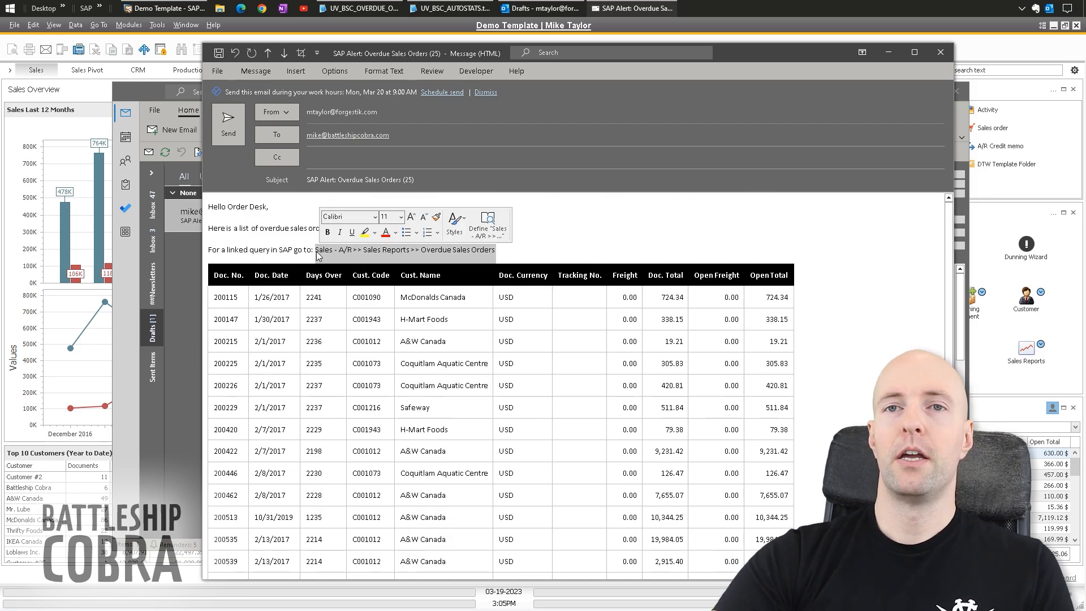
{"action": "left_click_drag", "start_coordinate": [222, 249], "coordinate": [499, 250]}
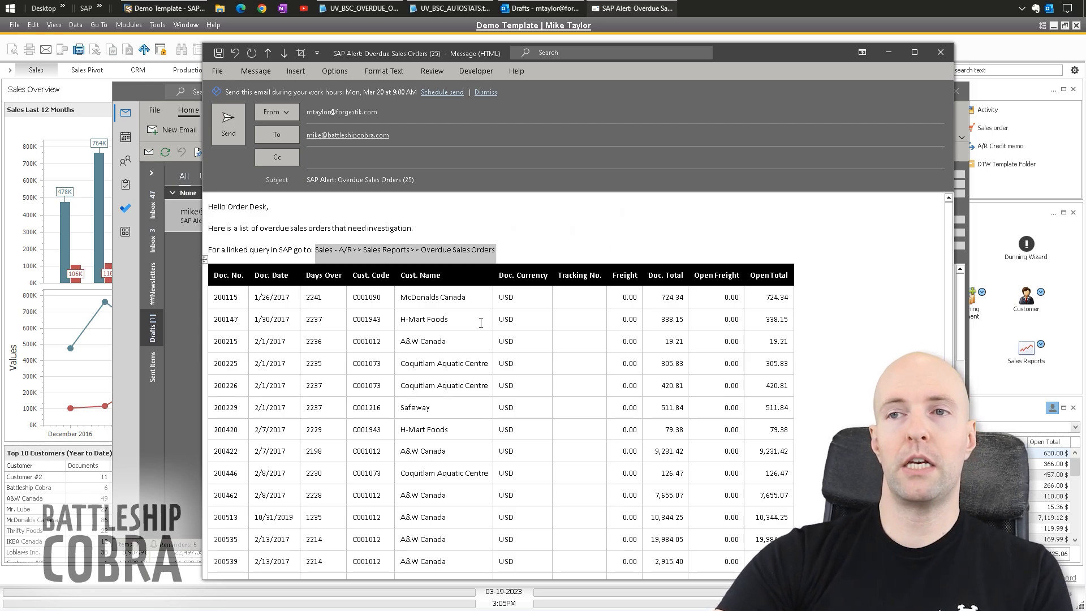
{"action": "left_click", "coordinate": [373, 250]}
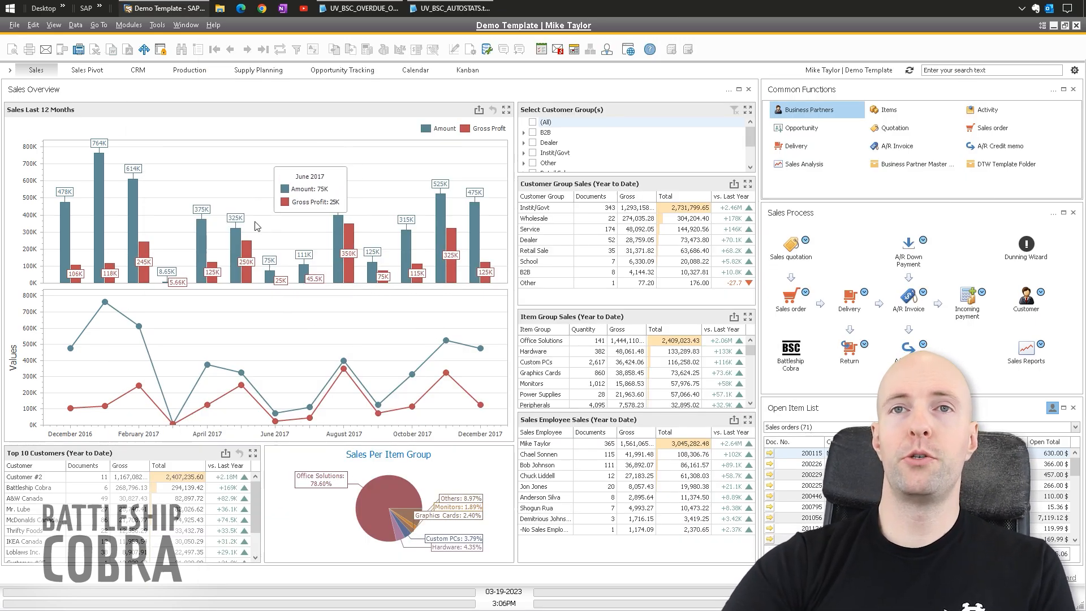
- Bring up UV_BSC_OVERDUE_ORDR.txt in Notepad2 and look over the // SQL heading and query body
{"action": "left_click", "coordinate": [362, 8]}
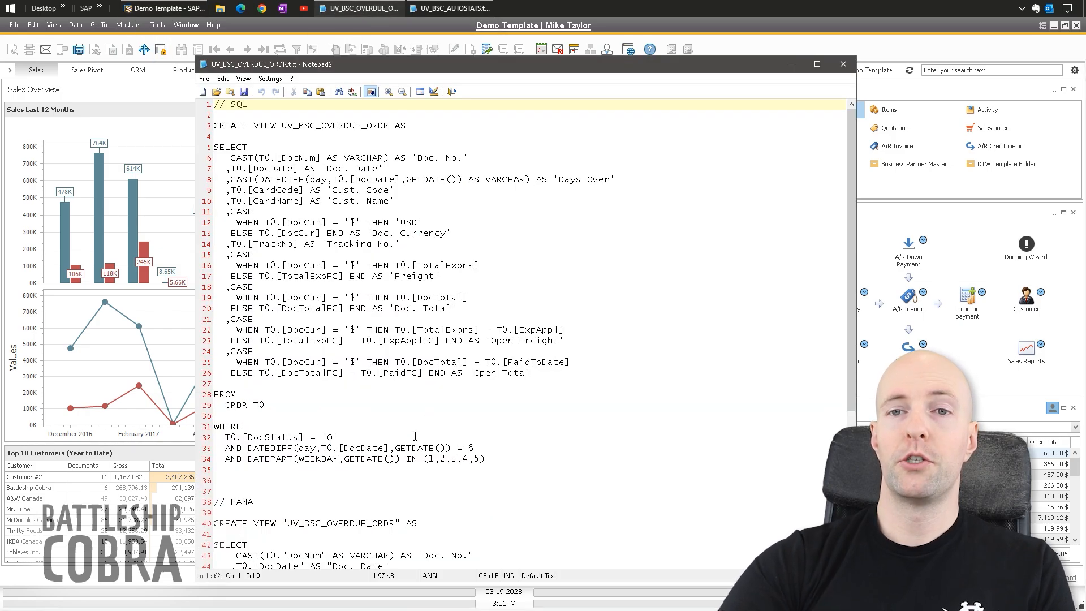
{"action": "left_click_drag", "start_coordinate": [249, 104], "coordinate": [199, 103]}
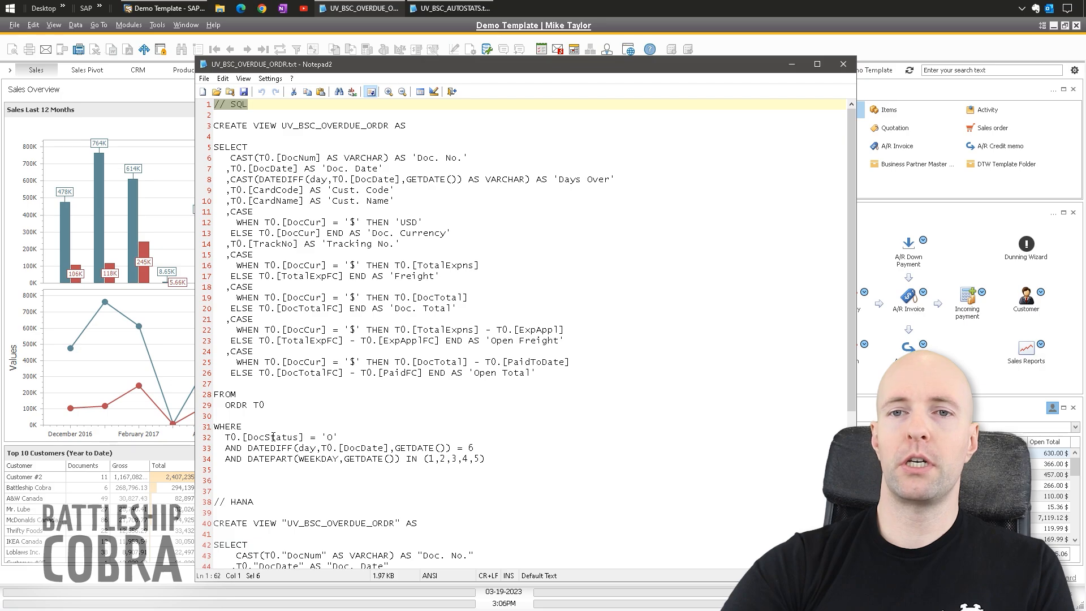
{"action": "left_click", "coordinate": [263, 499]}
{"action": "left_click", "coordinate": [271, 406]}
{"action": "scroll", "coordinate": [331, 453], "scroll_direction": "down", "scroll_amount": 7}
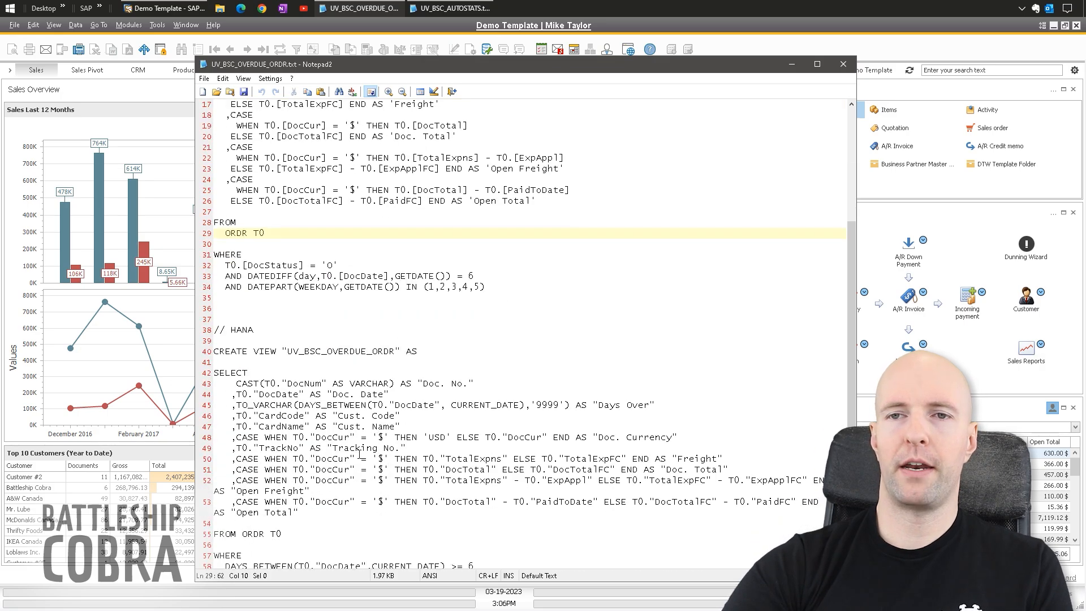
{"action": "scroll", "coordinate": [357, 536], "scroll_direction": "up", "scroll_amount": 7}
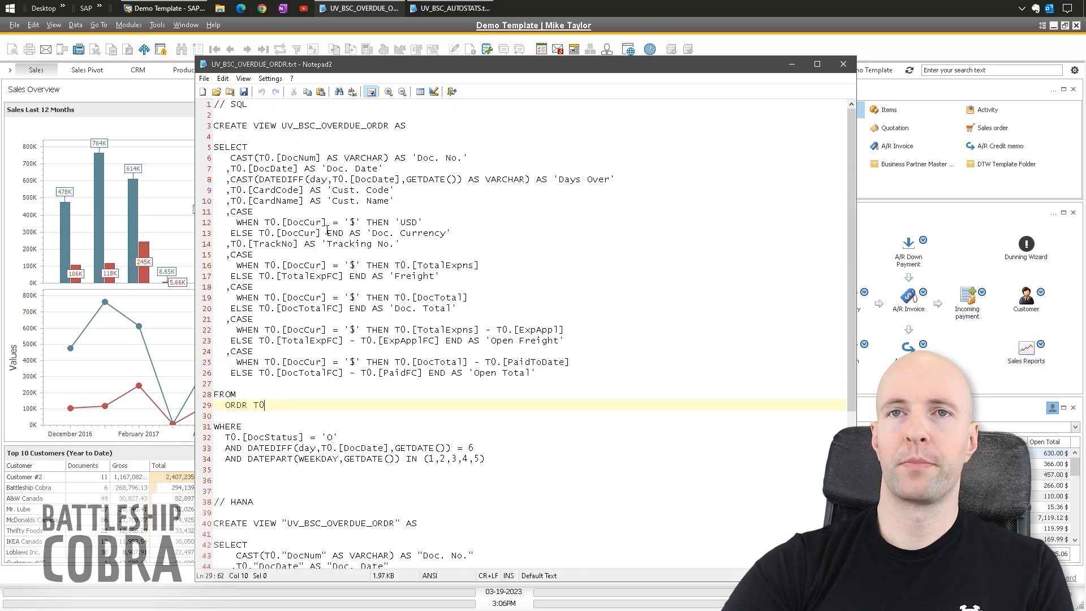
- Highlight the view's 'Doc. No.' and 'Days Over' aliases, open-status and six-days-old conditions
{"action": "left_click_drag", "start_coordinate": [488, 457], "coordinate": [214, 125]}
{"action": "left_click", "coordinate": [321, 180]}
{"action": "left_click", "coordinate": [476, 157]}
{"action": "left_click_drag", "start_coordinate": [620, 180], "coordinate": [554, 180]}
{"action": "left_click_drag", "start_coordinate": [468, 158], "coordinate": [323, 168]}
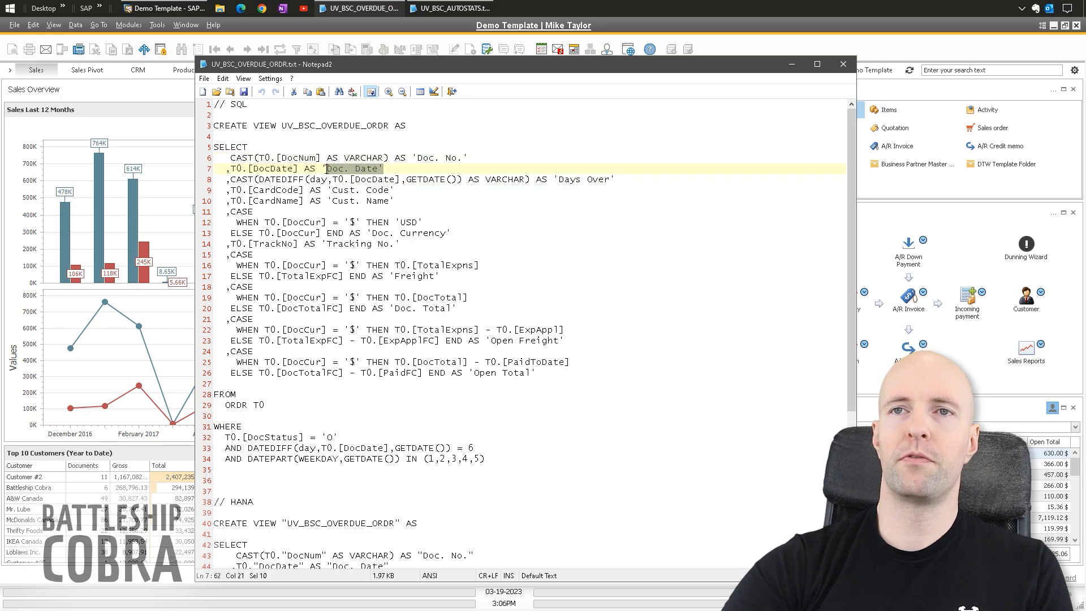
{"action": "left_click", "coordinate": [405, 233]}
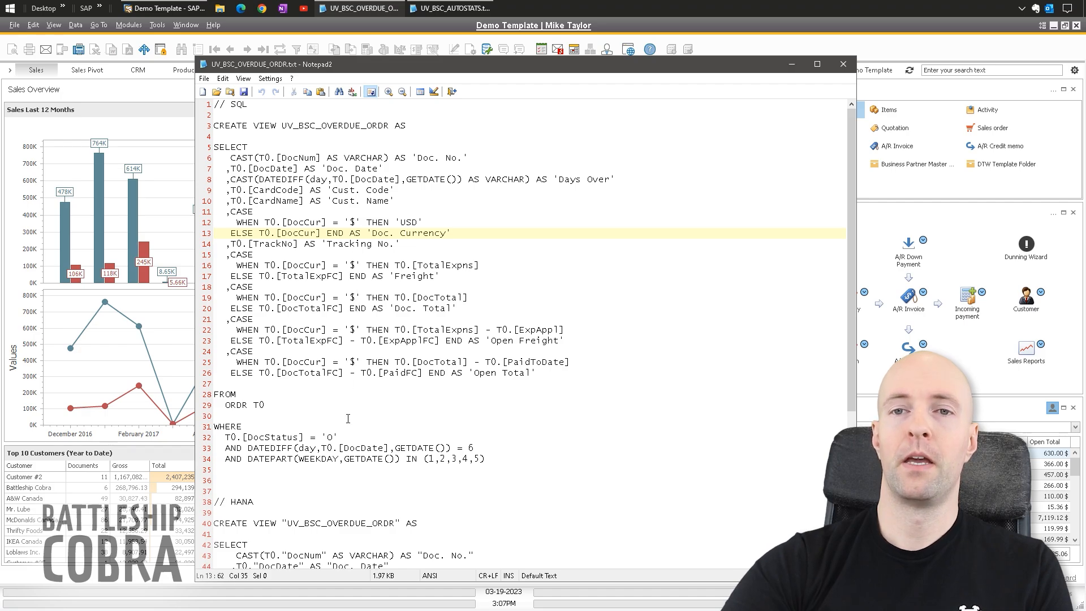
{"action": "left_click_drag", "start_coordinate": [340, 437], "coordinate": [224, 437]}
{"action": "left_click_drag", "start_coordinate": [480, 447], "coordinate": [250, 447]}
{"action": "left_click", "coordinate": [481, 447]}
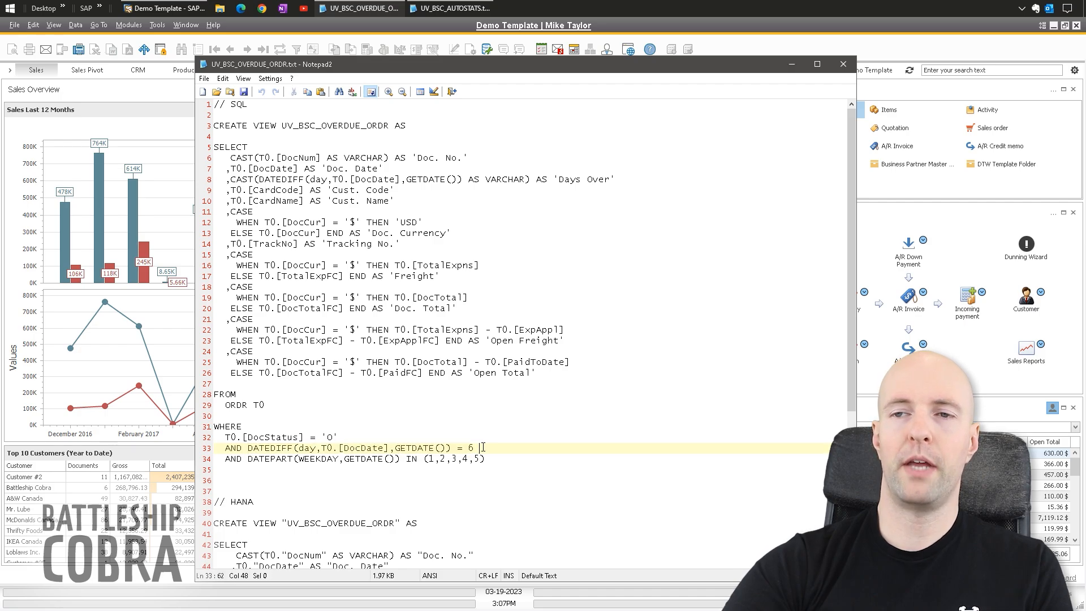
{"action": "left_click_drag", "start_coordinate": [486, 458], "coordinate": [247, 458]}
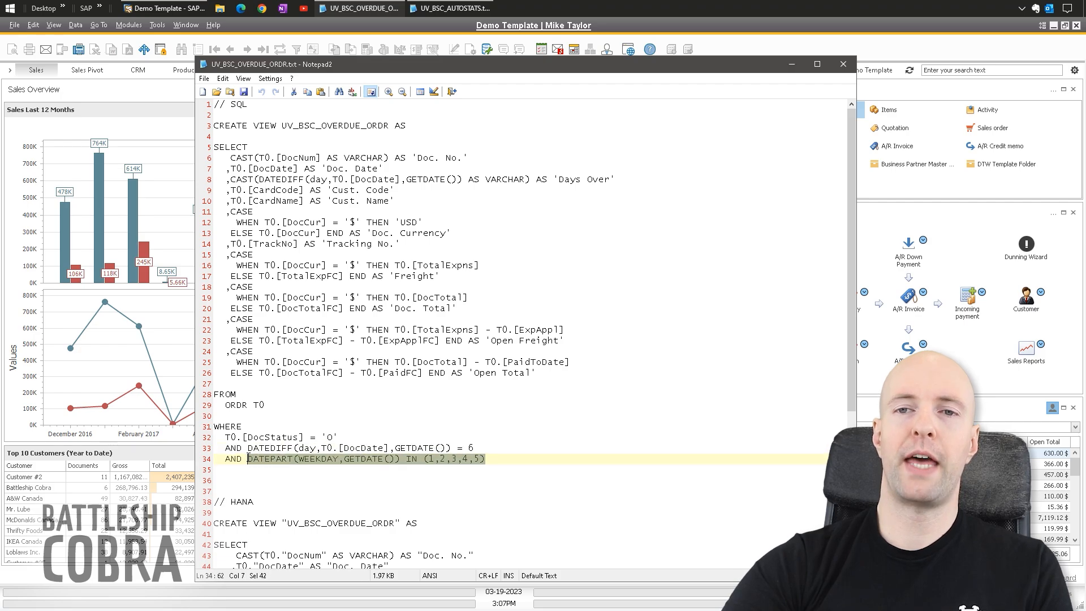
{"action": "left_click", "coordinate": [525, 457]}
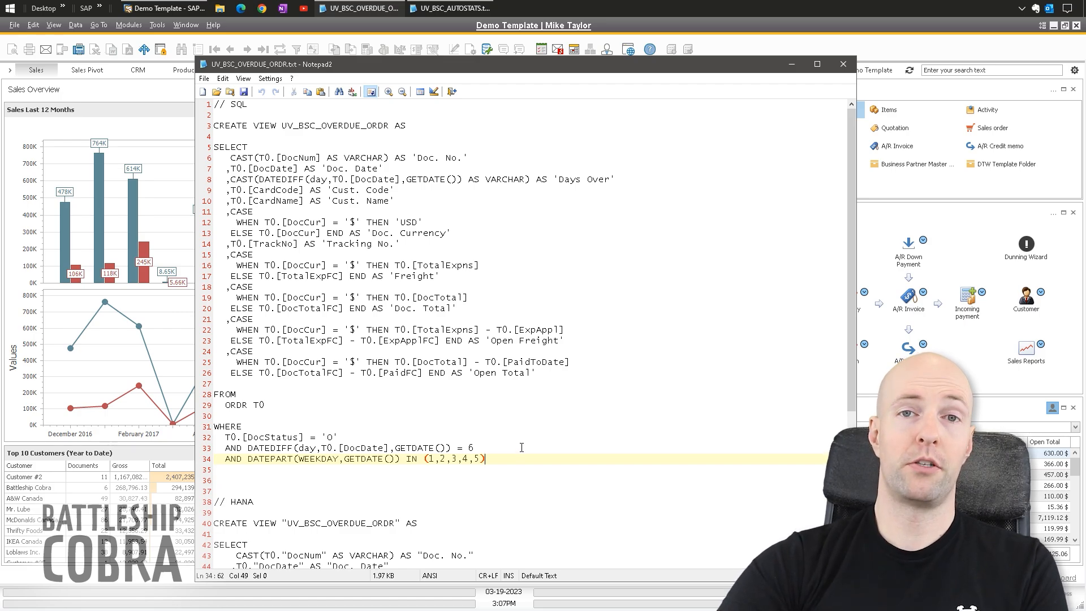
{"action": "left_click_drag", "start_coordinate": [494, 459], "coordinate": [225, 460]}
{"action": "left_click", "coordinate": [323, 461]}
{"action": "left_click_drag", "start_coordinate": [348, 461], "coordinate": [395, 462]}
{"action": "mouse_move", "coordinate": [495, 460]}
{"action": "left_mouse_down"}
{"action": "mouse_move", "coordinate": [415, 460]}
{"action": "mouse_move", "coordinate": [494, 459]}
{"action": "left_mouse_up"}
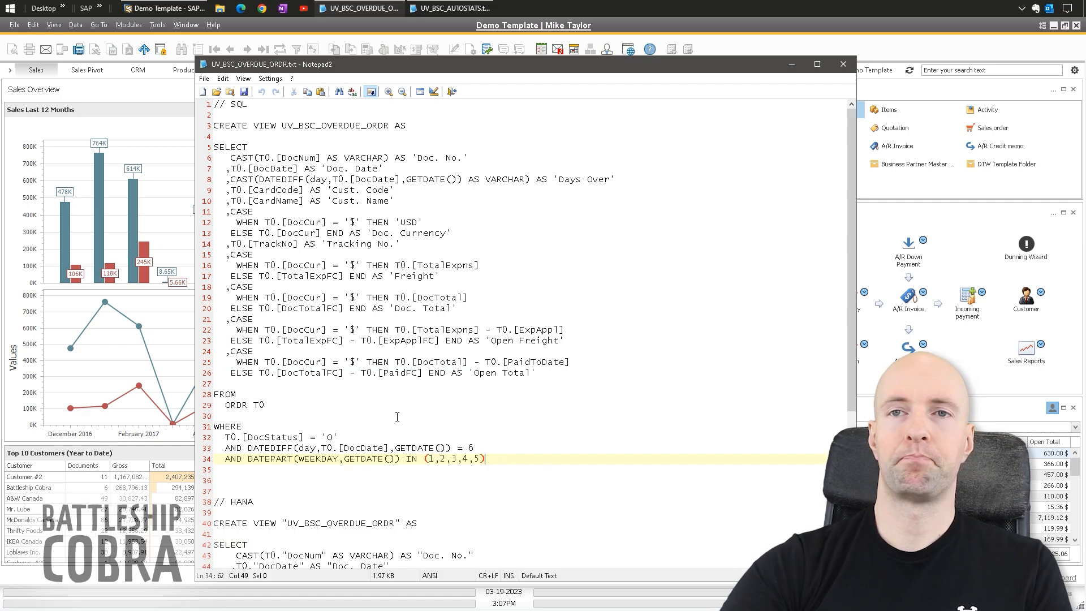
{"action": "left_click_drag", "start_coordinate": [473, 461], "coordinate": [475, 115]}
{"action": "left_click", "coordinate": [503, 349]}
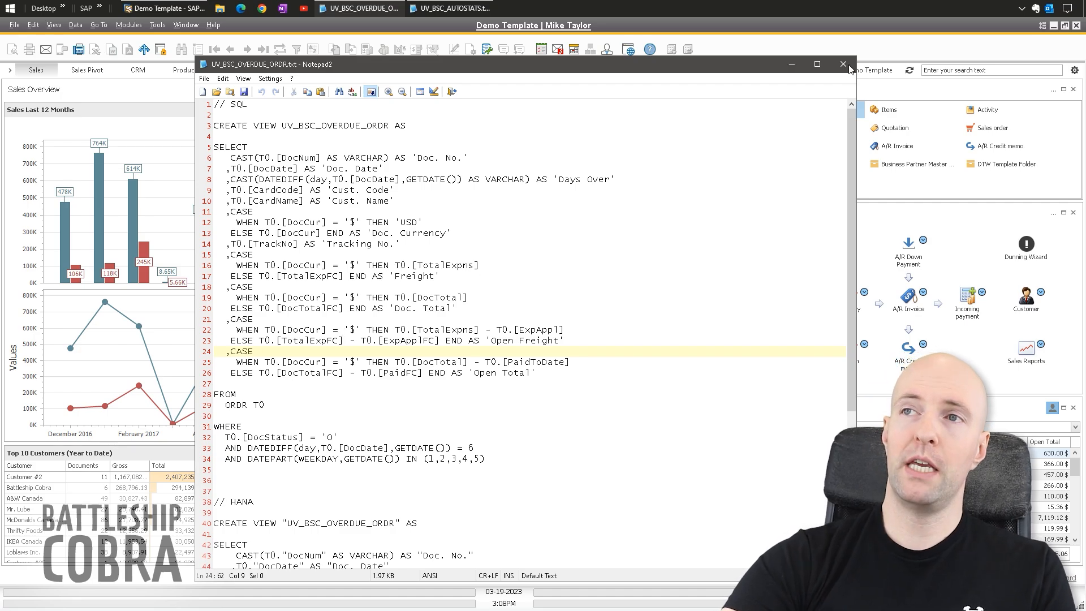
- Open Mass Delivery Configuration and go to the Order Desk Alerts: Overdue Orders configuration
{"action": "left_click", "coordinate": [792, 64]}
{"action": "left_click", "coordinate": [136, 28]}
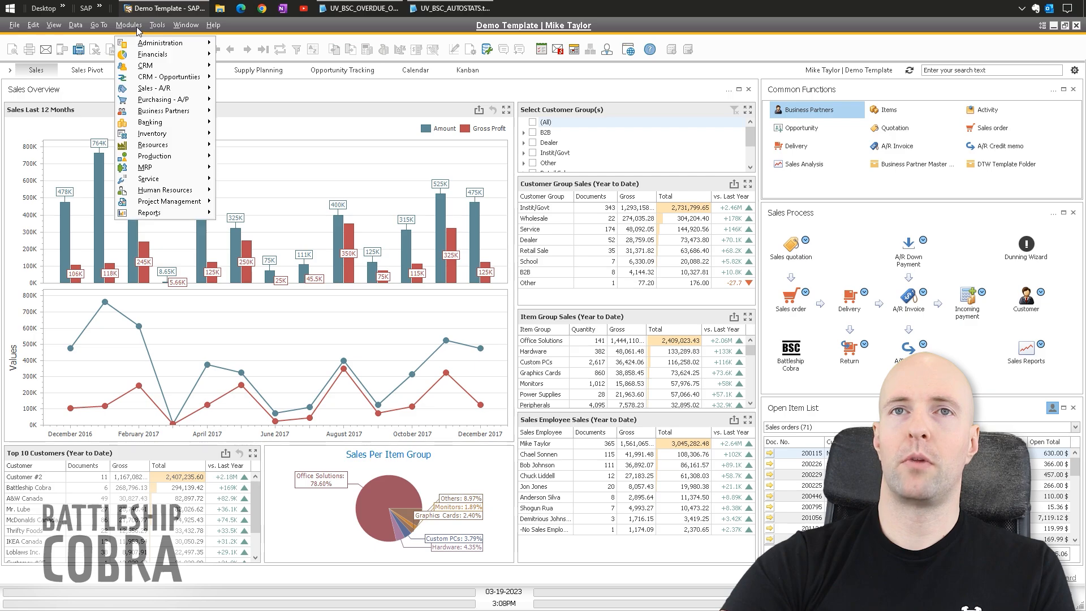
{"action": "mouse_move", "coordinate": [140, 44]}
{"action": "mouse_move", "coordinate": [254, 91]}
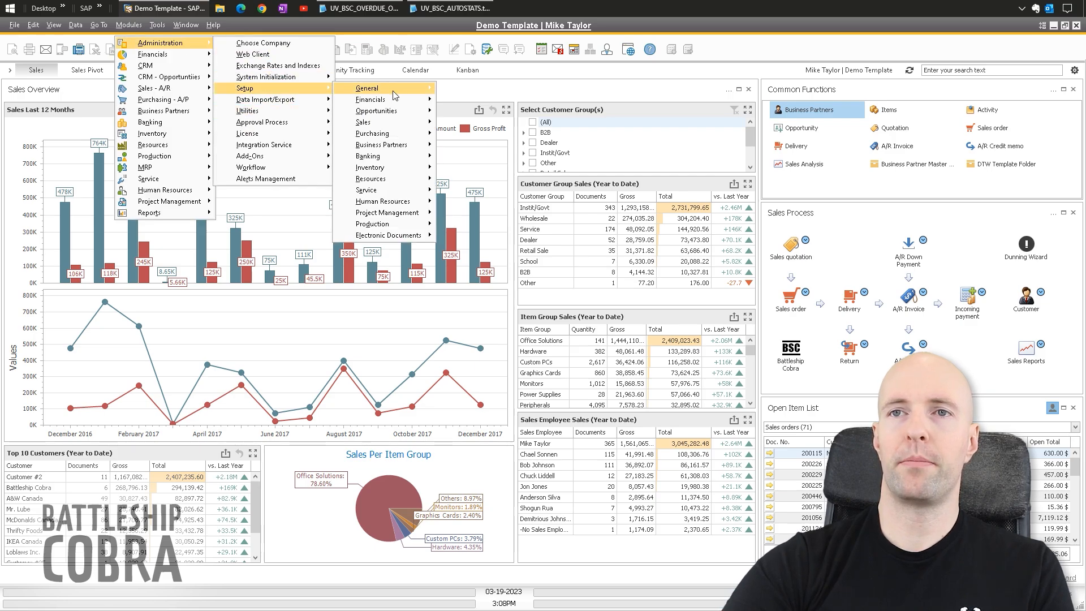
{"action": "mouse_move", "coordinate": [262, 157]}
{"action": "mouse_move", "coordinate": [369, 191]}
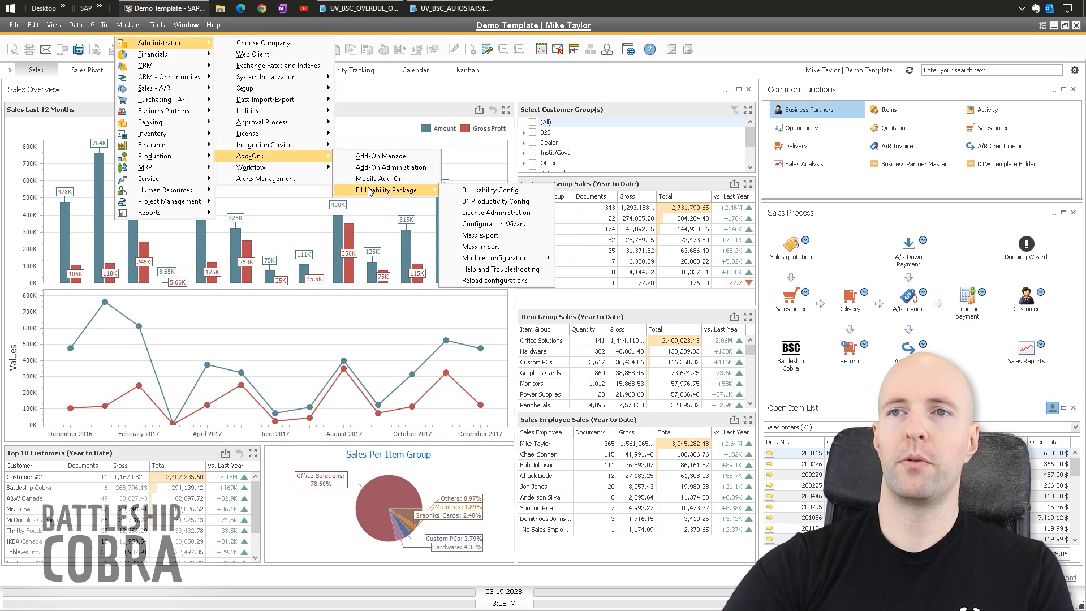
{"action": "mouse_move", "coordinate": [503, 260]}
{"action": "mouse_move", "coordinate": [645, 286]}
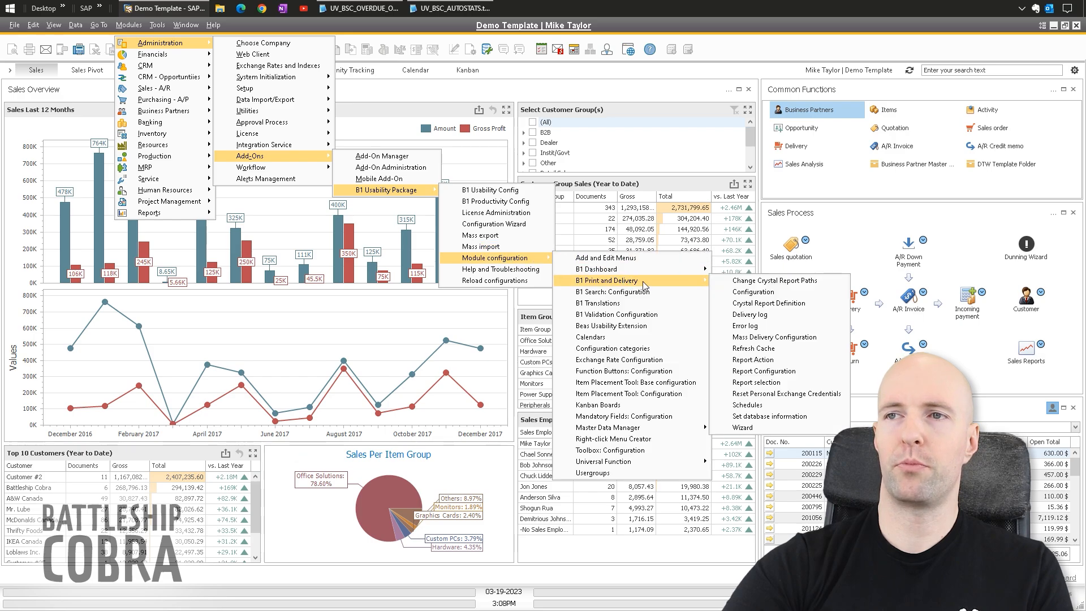
{"action": "left_click", "coordinate": [768, 338]}
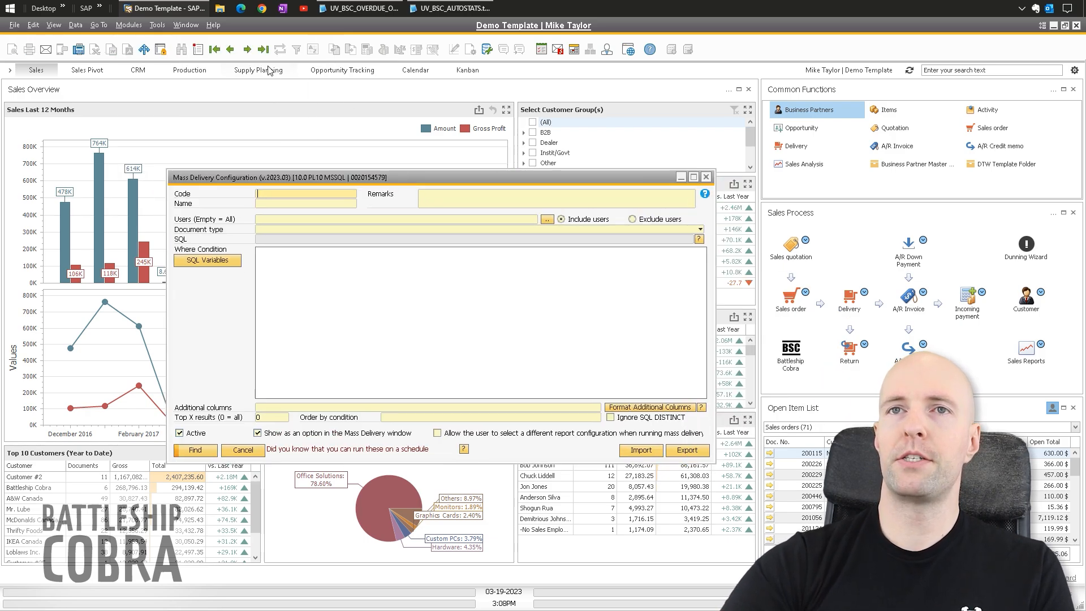
{"action": "left_click", "coordinate": [231, 50]}
{"action": "left_click", "coordinate": [230, 49]}
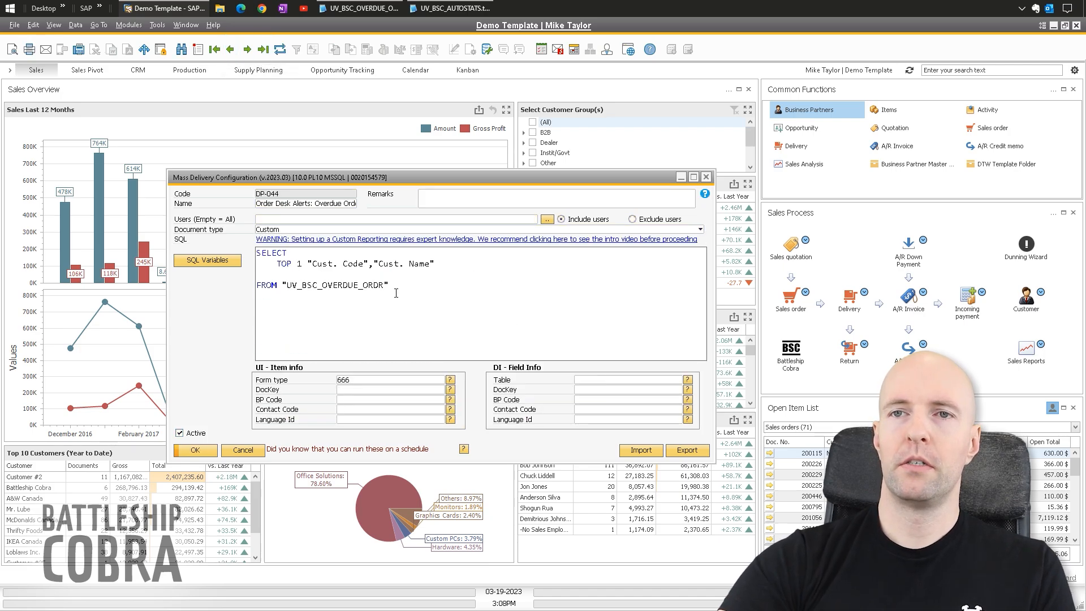
- Examine the query's TOP 1 customer code and name columns from UV_BSC_OVERDUE_ORDR
{"action": "left_click_drag", "start_coordinate": [388, 284], "coordinate": [281, 285]}
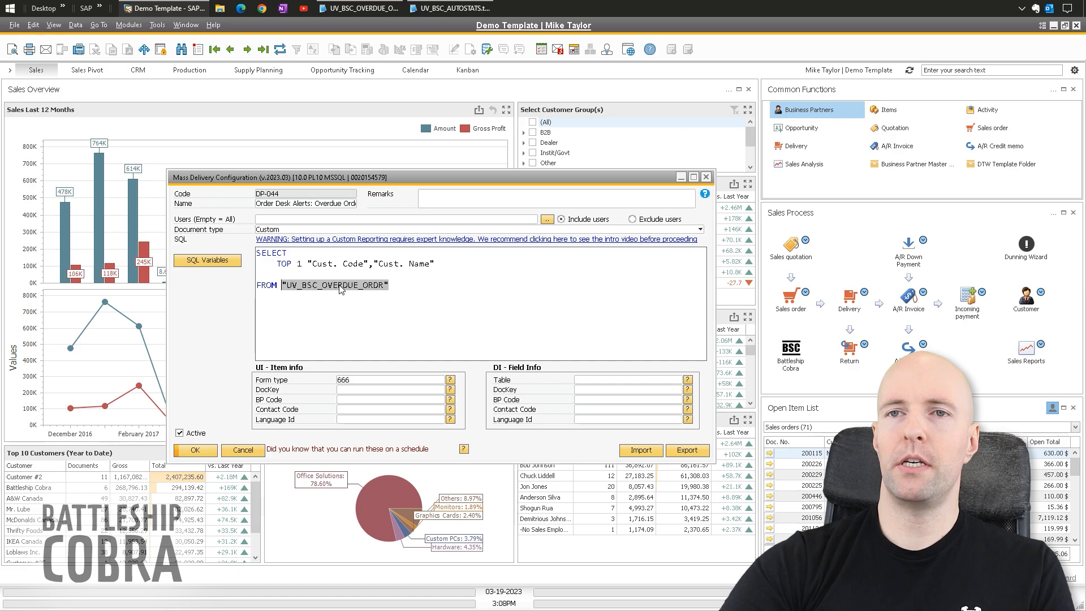
{"action": "left_click", "coordinate": [408, 284]}
{"action": "left_click_drag", "start_coordinate": [409, 284], "coordinate": [283, 287]}
{"action": "left_click", "coordinate": [398, 286]}
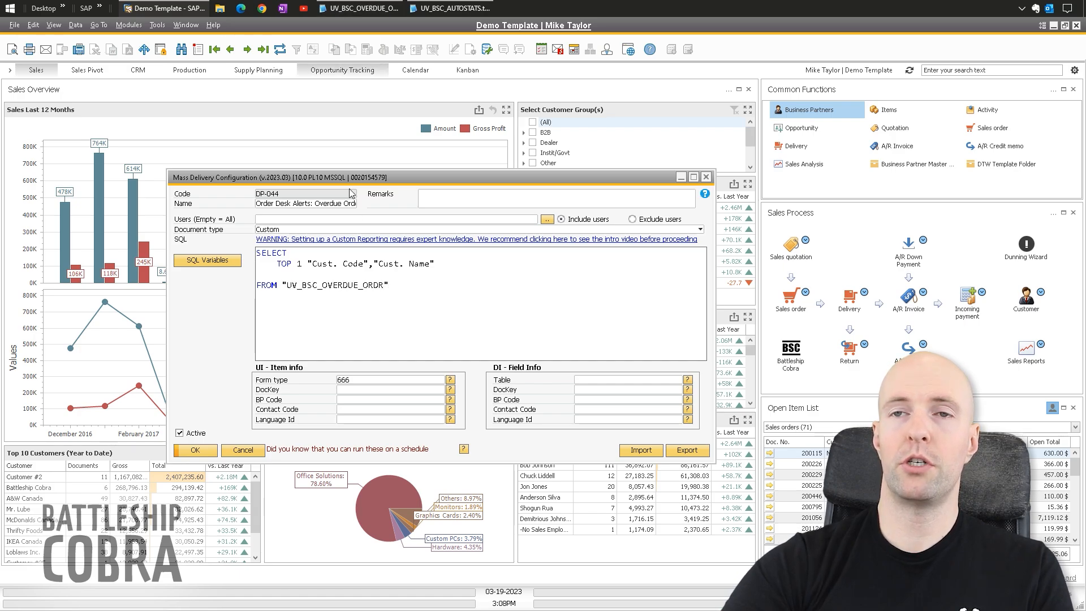
{"action": "left_click_drag", "start_coordinate": [435, 263], "coordinate": [276, 264]}
{"action": "left_click", "coordinate": [298, 264]}
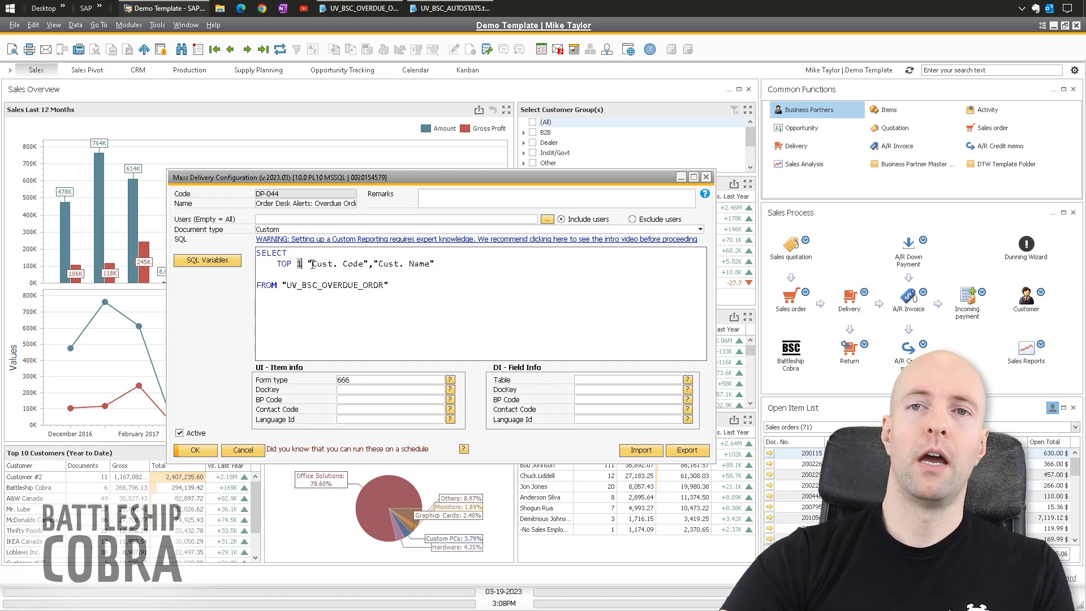
{"action": "left_click_drag", "start_coordinate": [447, 263], "coordinate": [276, 263]}
{"action": "left_click", "coordinate": [304, 267]}
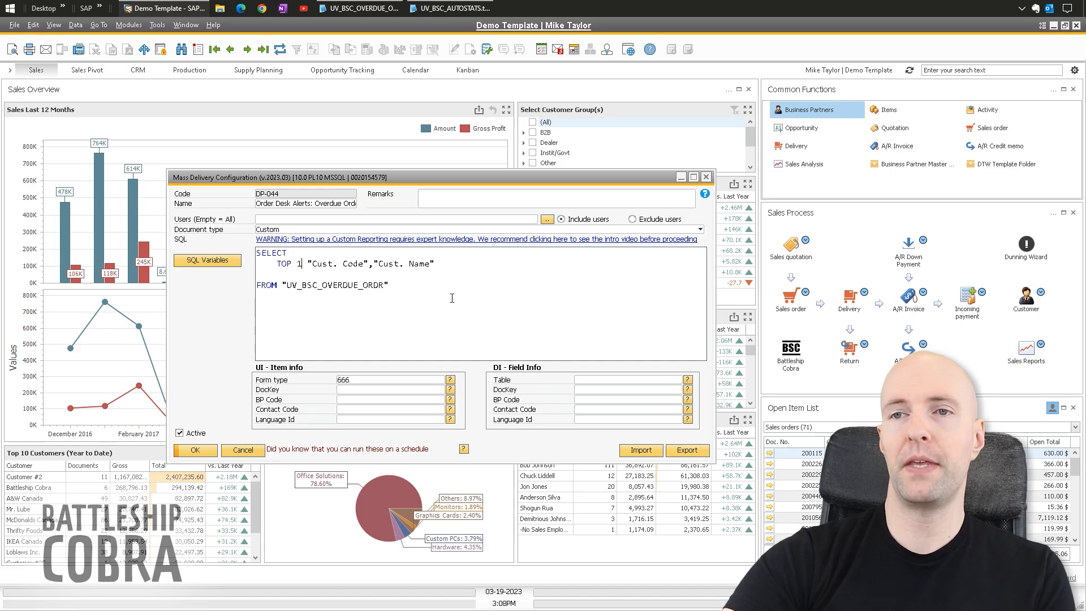
- Review the UI fields (Form type 666, DocKey, BP Code) and the DI table fields
{"action": "double_click", "coordinate": [366, 381]}
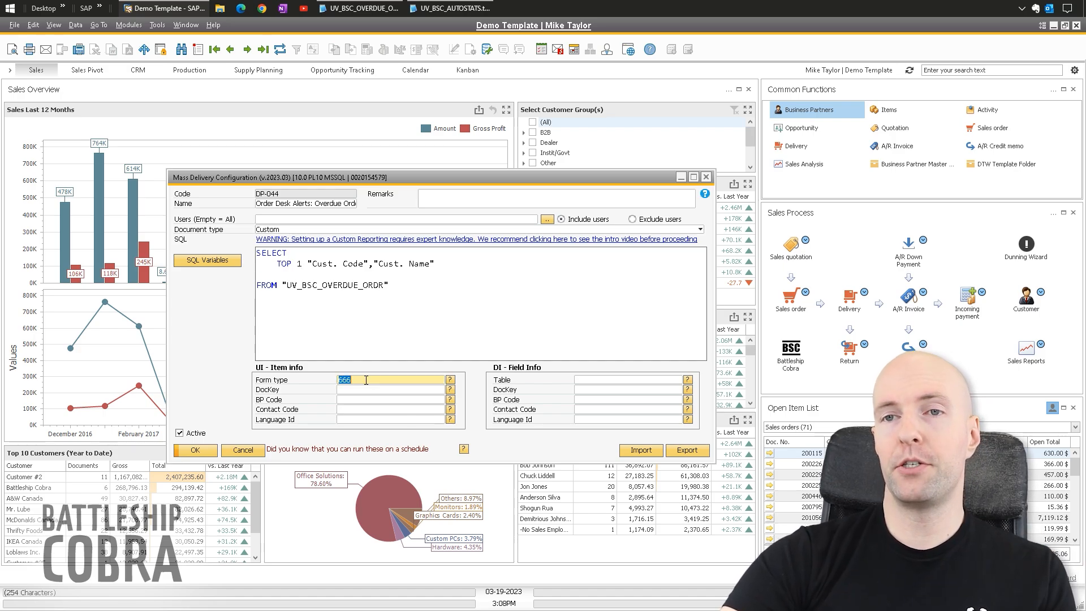
{"action": "left_click", "coordinate": [353, 390]}
{"action": "left_click", "coordinate": [355, 400]}
{"action": "left_click", "coordinate": [580, 382]}
{"action": "left_click", "coordinate": [585, 391]}
{"action": "left_click", "coordinate": [588, 401]}
{"action": "left_click", "coordinate": [587, 410]}
{"action": "left_click", "coordinate": [586, 419]}
{"action": "left_click", "coordinate": [585, 409]}
{"action": "left_click", "coordinate": [585, 390]}
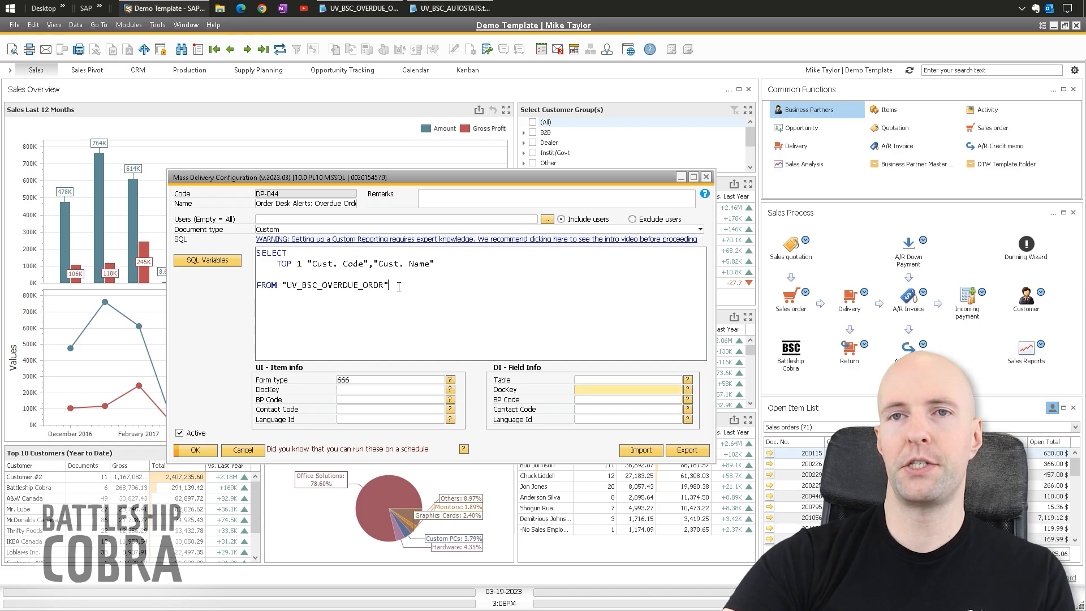
- Select the whole SQL query, move the window up-left, and highlight the FROM view name
{"action": "left_click_drag", "start_coordinate": [400, 286], "coordinate": [207, 240]}
{"action": "left_click", "coordinate": [457, 305]}
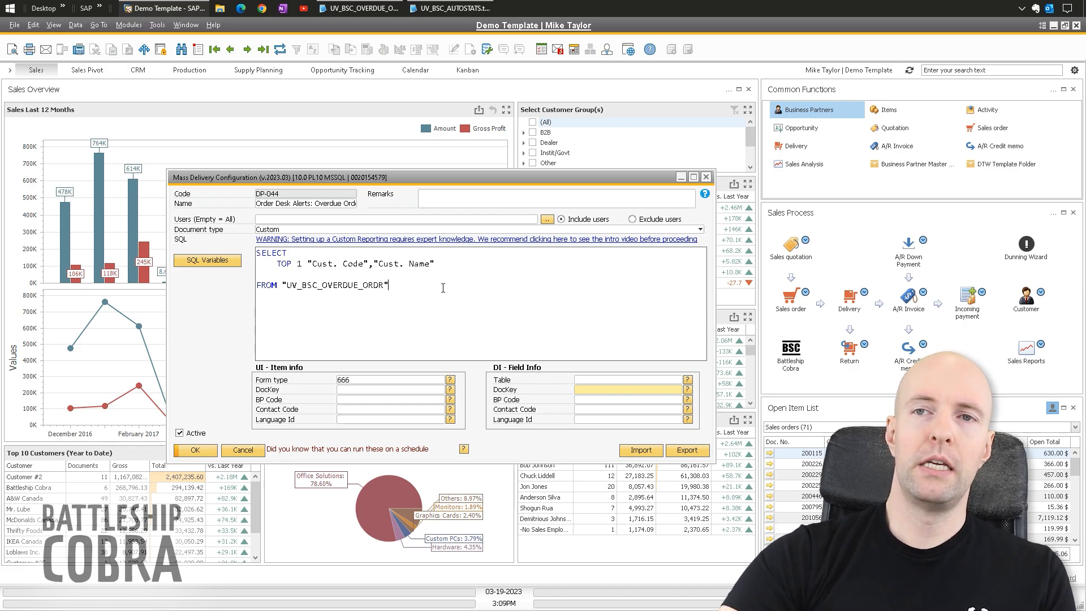
{"action": "left_click_drag", "start_coordinate": [341, 179], "coordinate": [239, 107]}
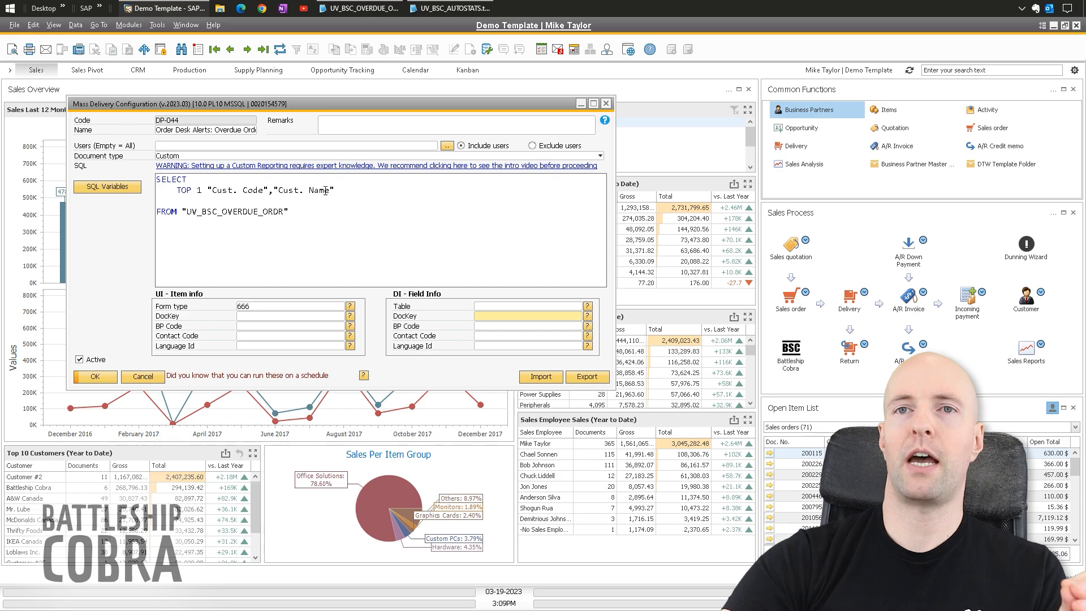
{"action": "left_click_drag", "start_coordinate": [304, 208], "coordinate": [181, 211]}
{"action": "left_click", "coordinate": [347, 210]}
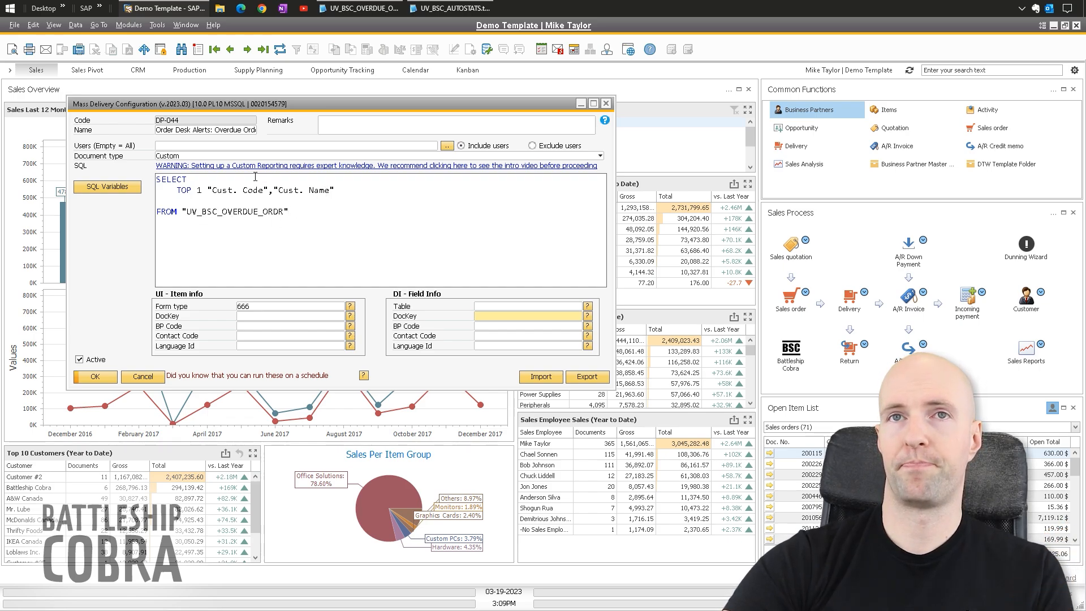
- Open Report Configuration from B1 Print and Delivery and search descriptions matching 'ord*'
{"action": "left_click", "coordinate": [135, 26]}
{"action": "mouse_move", "coordinate": [143, 43]}
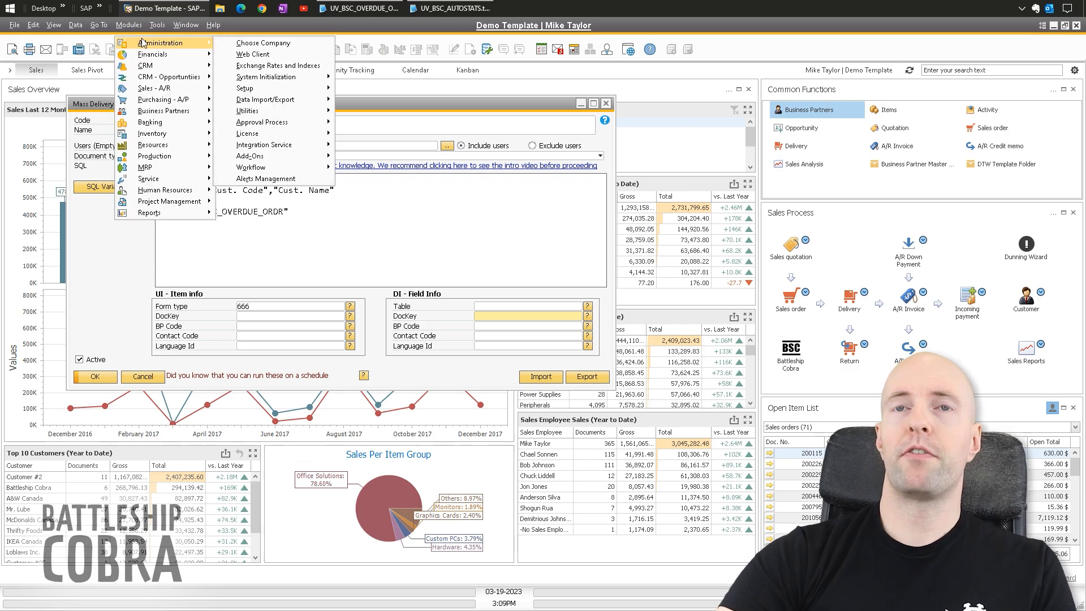
{"action": "mouse_move", "coordinate": [278, 156]}
{"action": "mouse_move", "coordinate": [386, 190]}
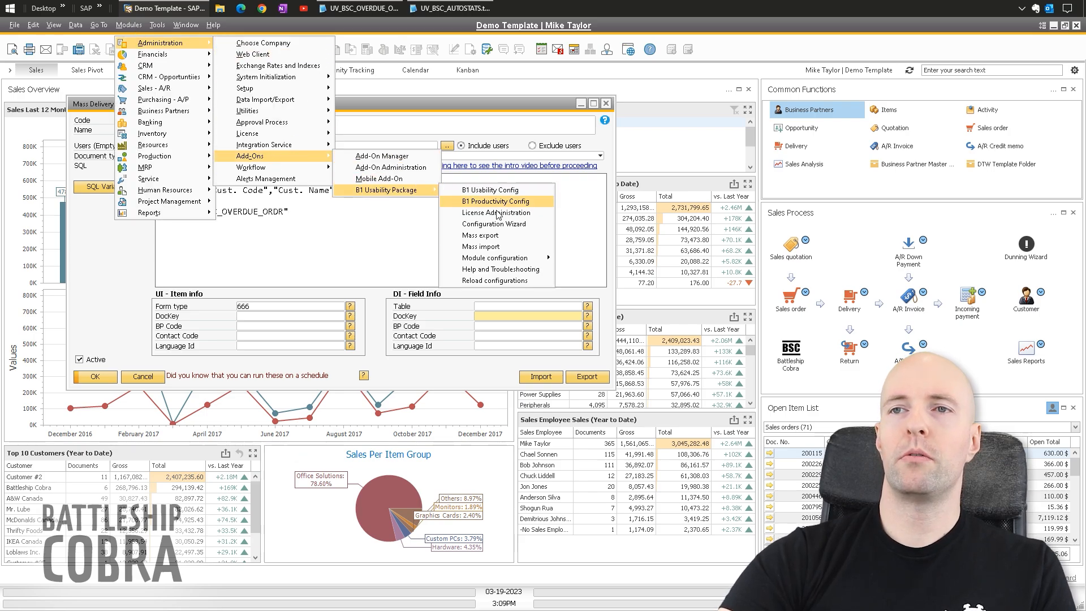
{"action": "mouse_move", "coordinate": [527, 257]}
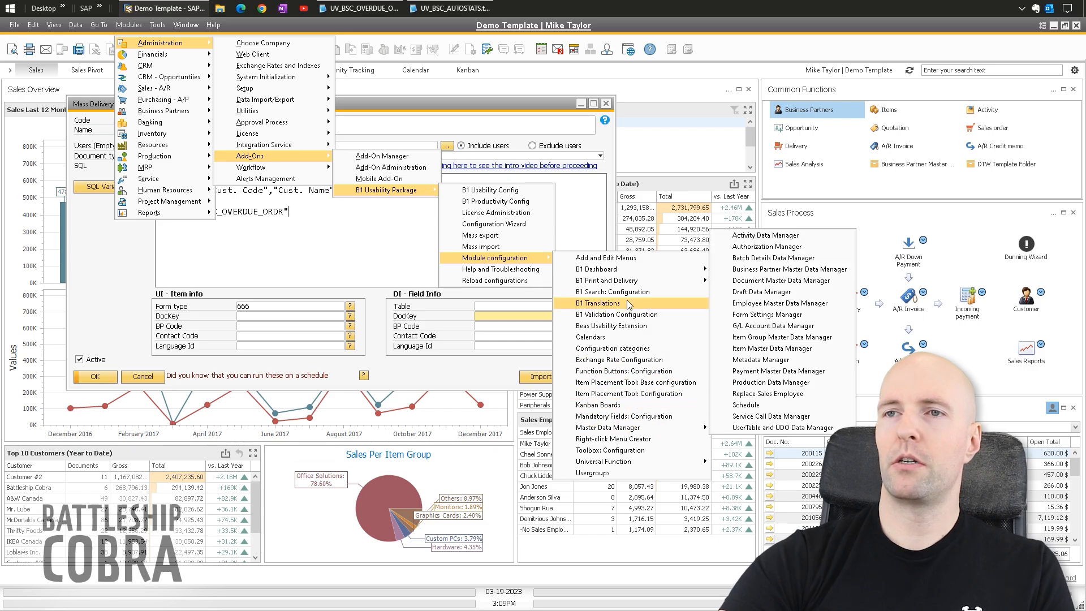
{"action": "mouse_move", "coordinate": [650, 280]}
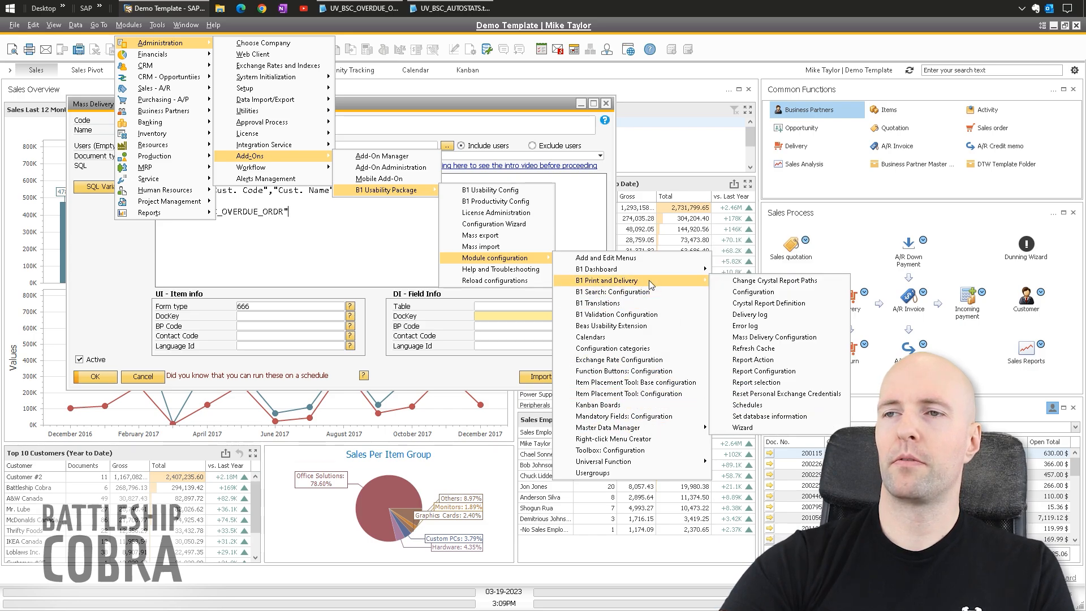
{"action": "left_click", "coordinate": [761, 372]}
{"action": "key", "text": "ctrl+f"}
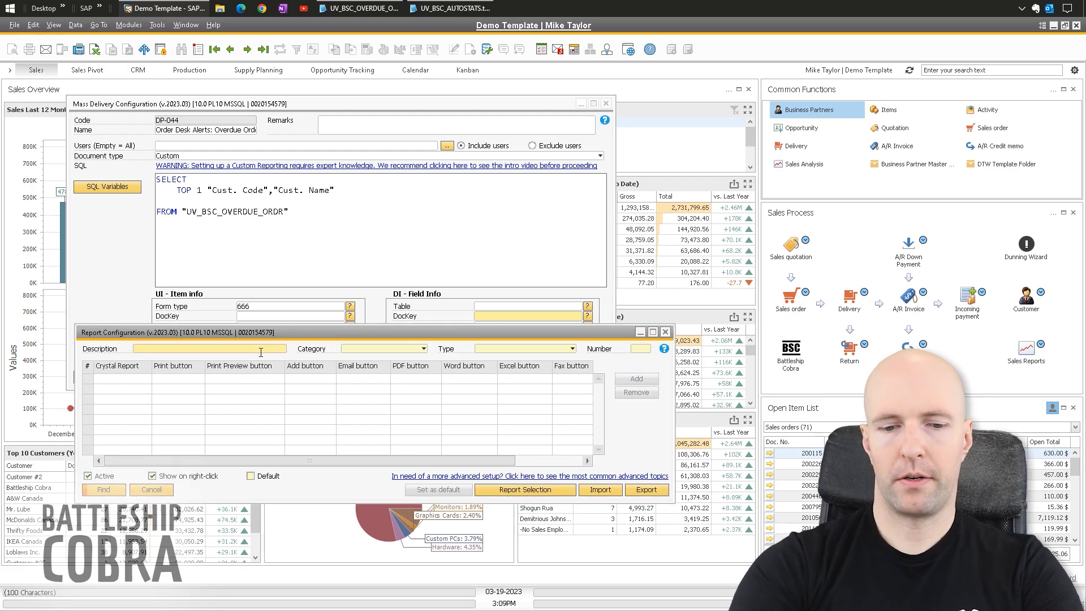
{"action": "type", "text": "ord*"}
{"action": "key", "text": "Return"}
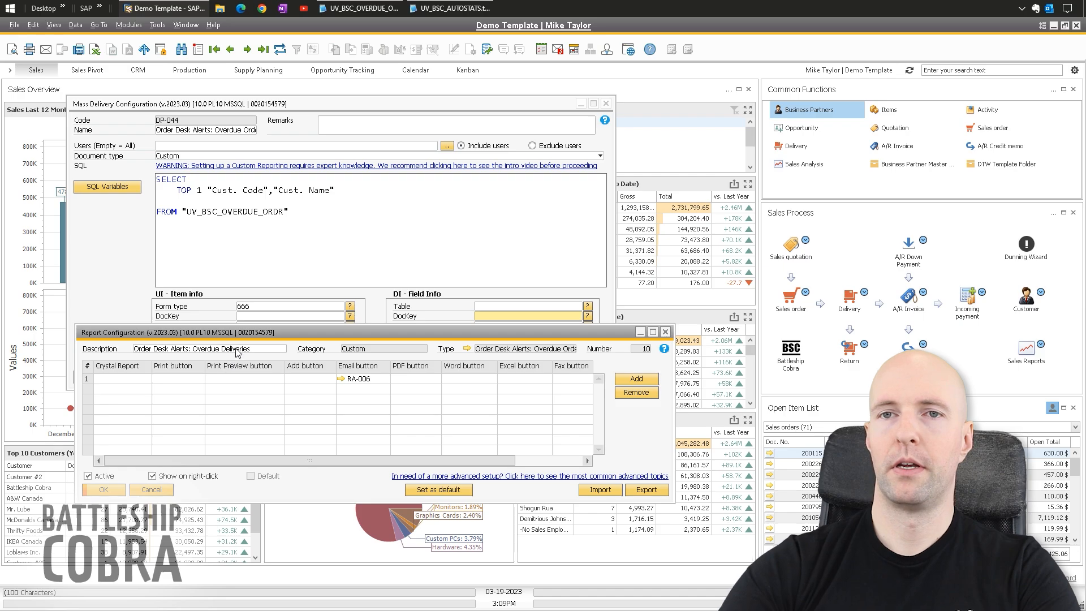
{"action": "left_click_drag", "start_coordinate": [274, 333], "coordinate": [321, 250]}
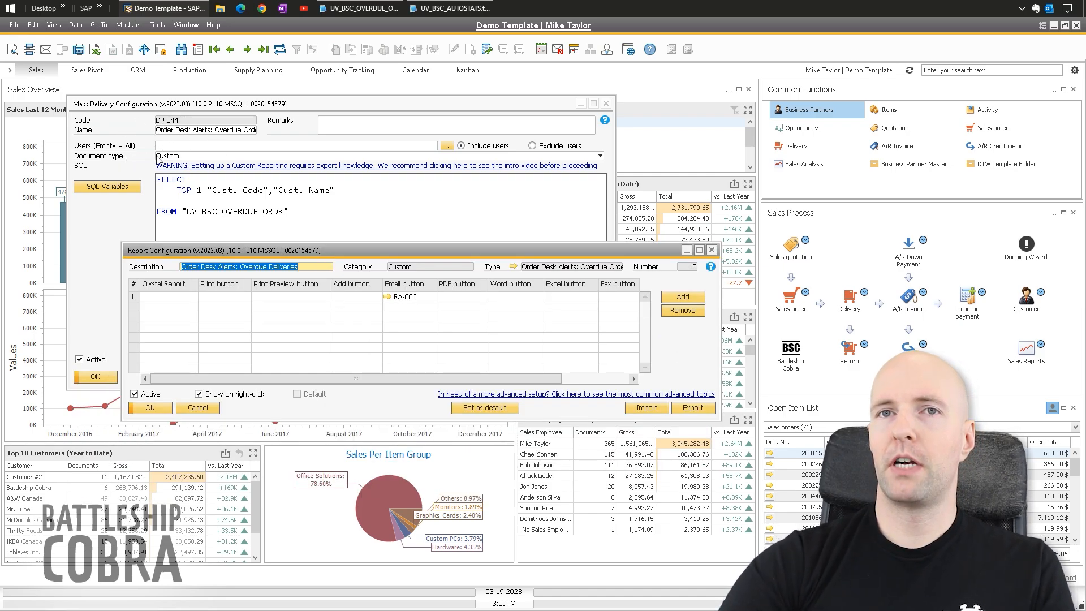
- Cross-check Mass Delivery Configuration's Custom document type and SQL query against Report Configuration
{"action": "left_click", "coordinate": [104, 160]}
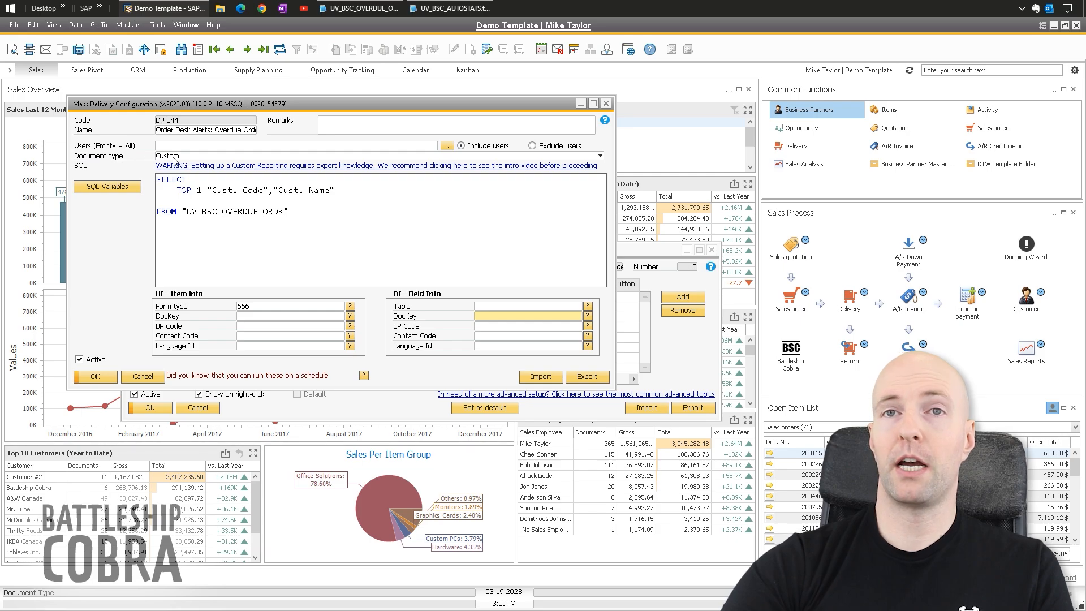
{"action": "left_click", "coordinate": [174, 161]}
{"action": "left_click", "coordinate": [182, 163]}
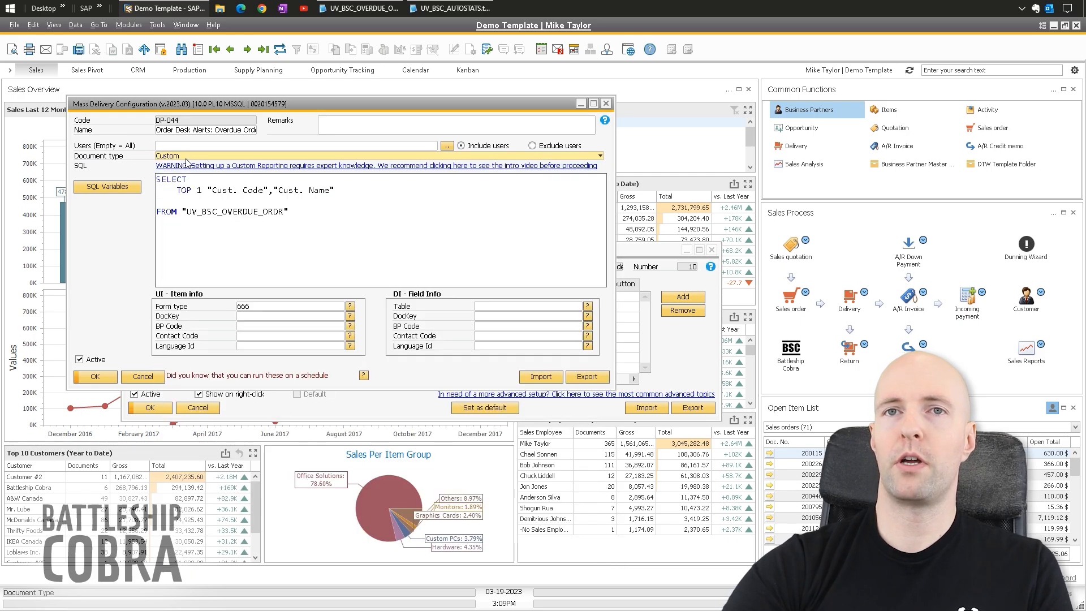
{"action": "left_click_drag", "start_coordinate": [290, 214], "coordinate": [157, 180]}
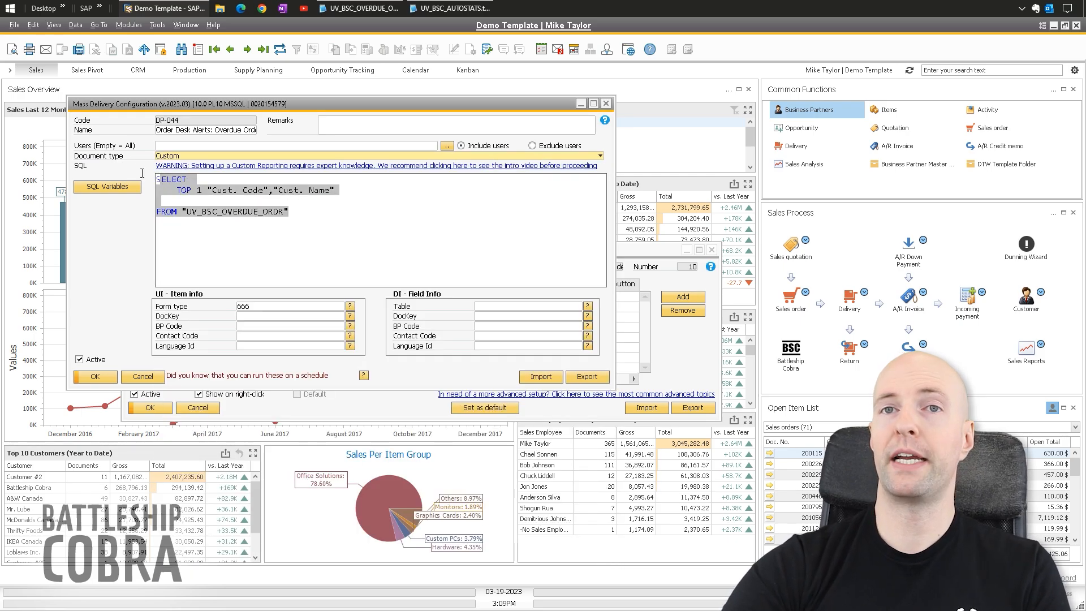
{"action": "left_click", "coordinate": [338, 408]}
{"action": "left_click_drag", "start_coordinate": [355, 252], "coordinate": [176, 319]}
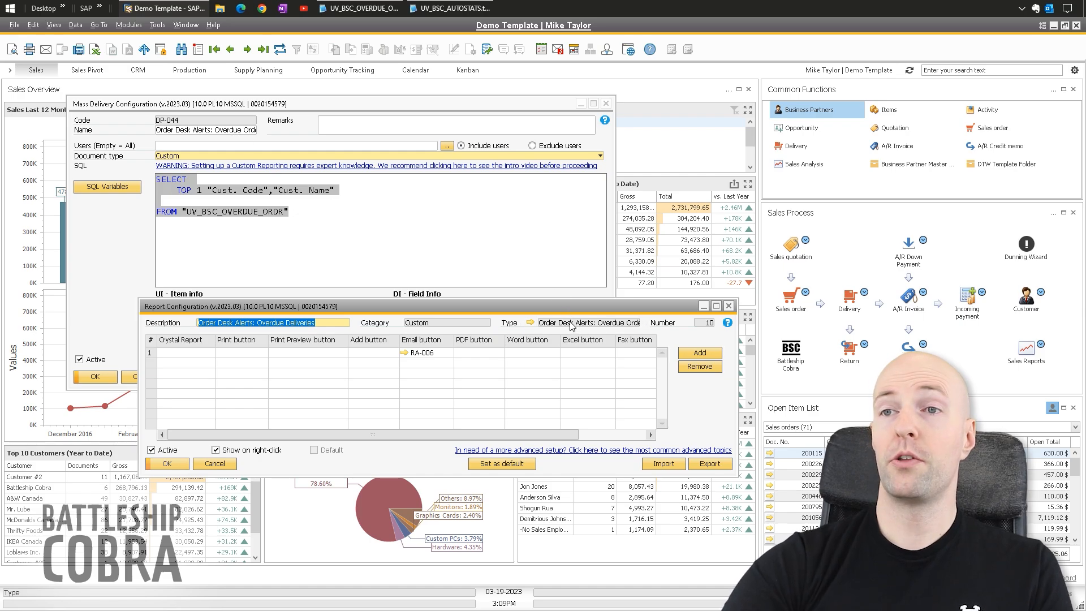
- Inspect the Order Desk Alerts: Overdue Deliveries description and row 1's actions, selecting RA-006 for Email
{"action": "left_click", "coordinate": [311, 325]}
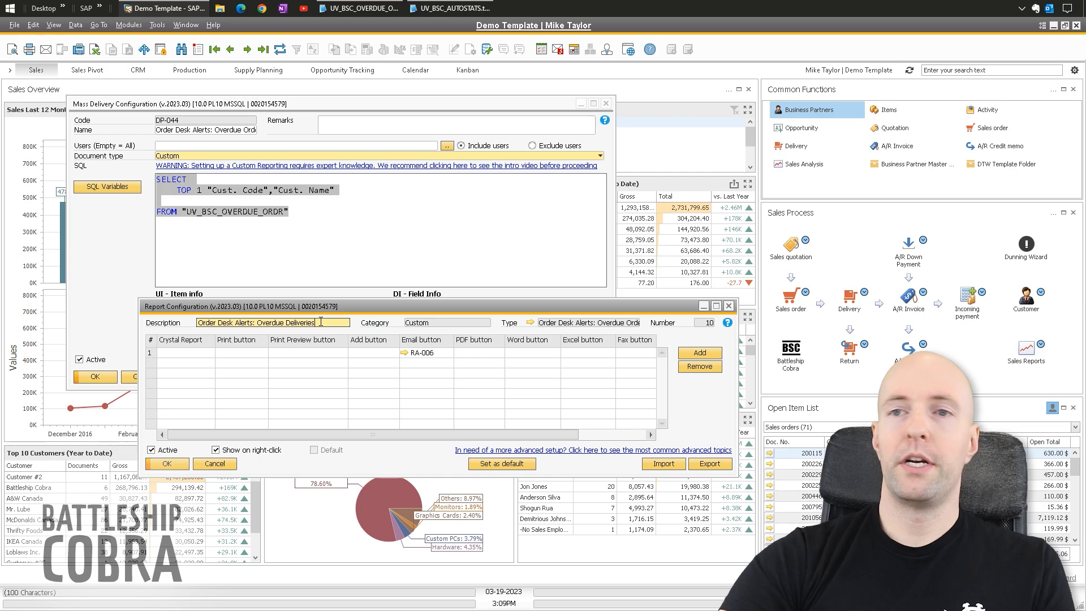
{"action": "left_click_drag", "start_coordinate": [311, 326], "coordinate": [200, 327]}
{"action": "left_click", "coordinate": [321, 325]}
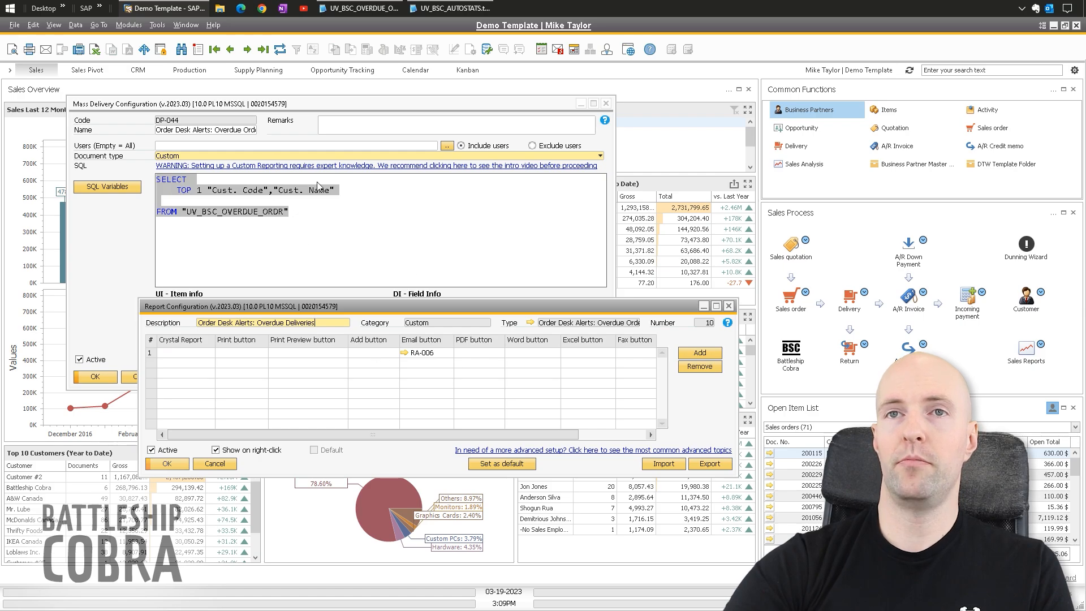
{"action": "left_click", "coordinate": [185, 353]}
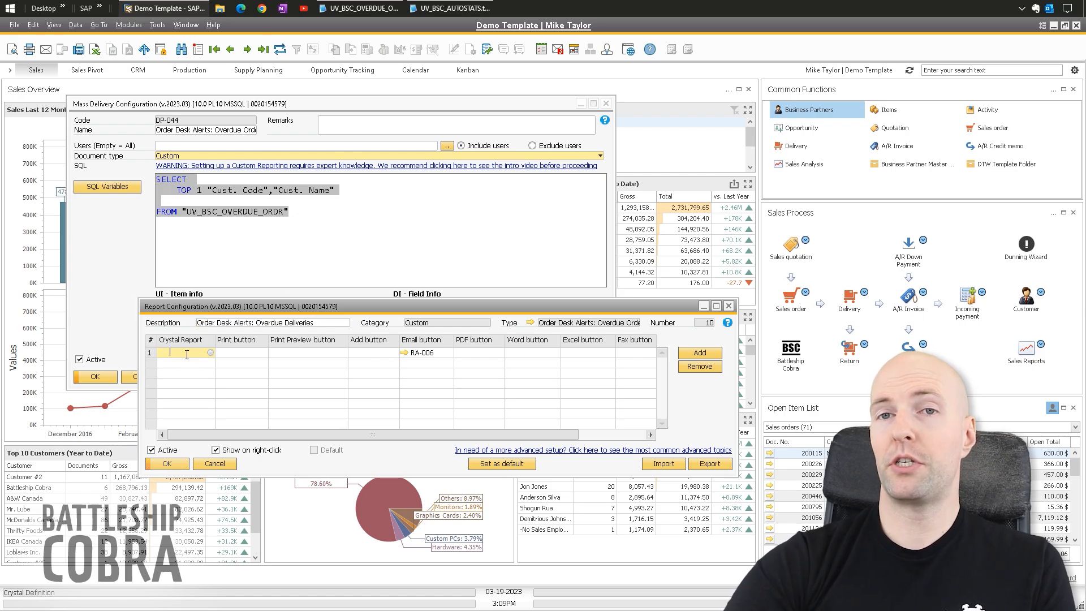
{"action": "left_click", "coordinate": [243, 353]}
{"action": "left_click", "coordinate": [308, 353]}
{"action": "left_click", "coordinate": [391, 353]}
{"action": "left_click", "coordinate": [476, 354]}
{"action": "left_click", "coordinate": [531, 353]}
{"action": "left_click", "coordinate": [420, 353]}
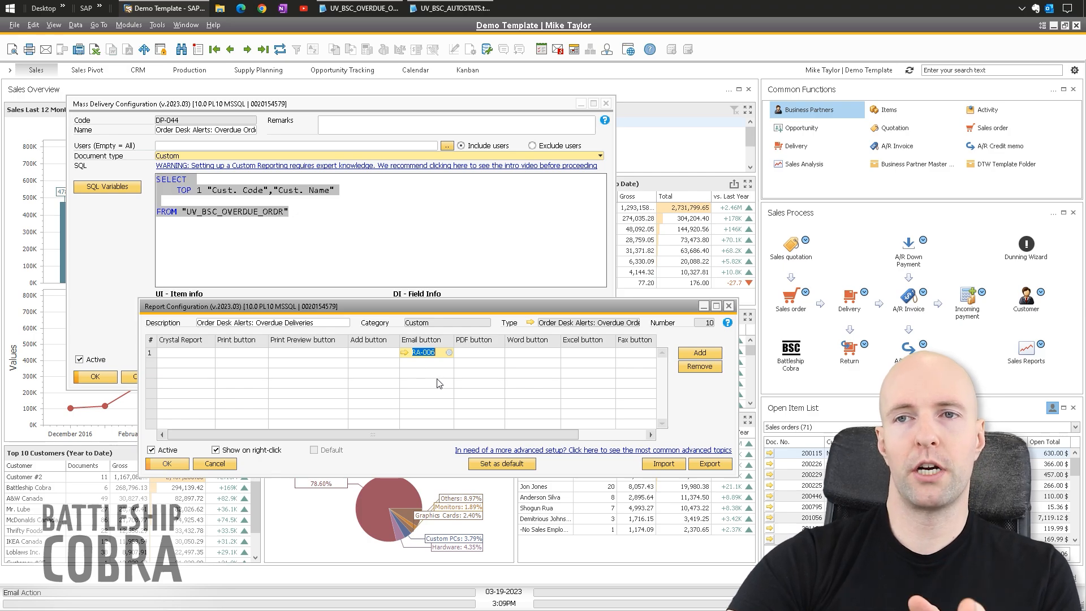
- Open RA-006 and examine its subject's CAST count of document numbers from UV_BSC_OVERDUE_ORDR
{"action": "left_click", "coordinate": [404, 353]}
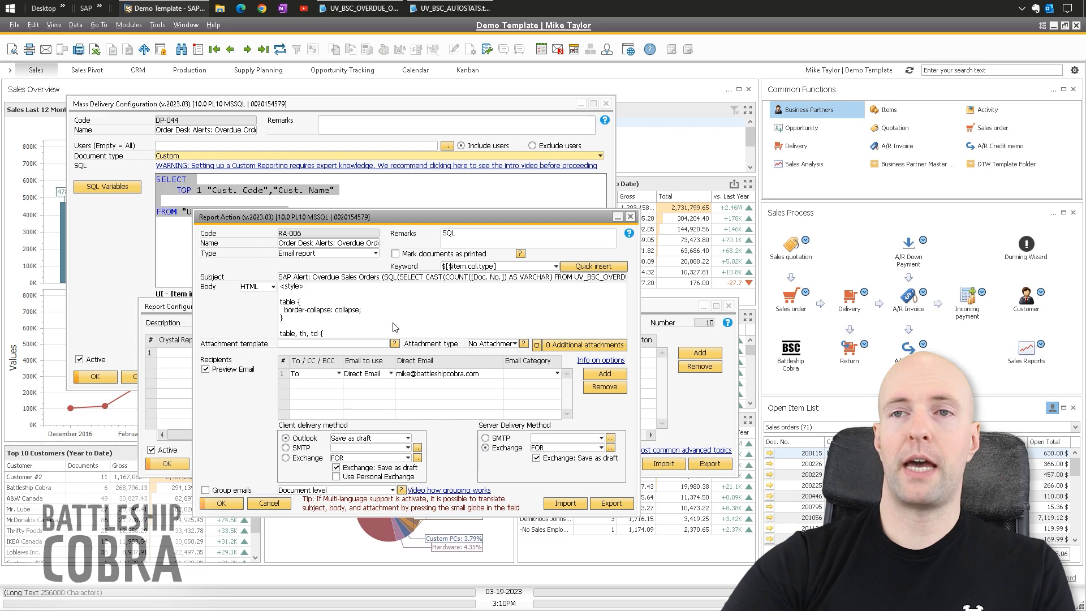
{"action": "left_click", "coordinate": [404, 278]}
{"action": "left_click", "coordinate": [393, 279]}
{"action": "left_click_drag", "start_coordinate": [390, 278], "coordinate": [510, 278]}
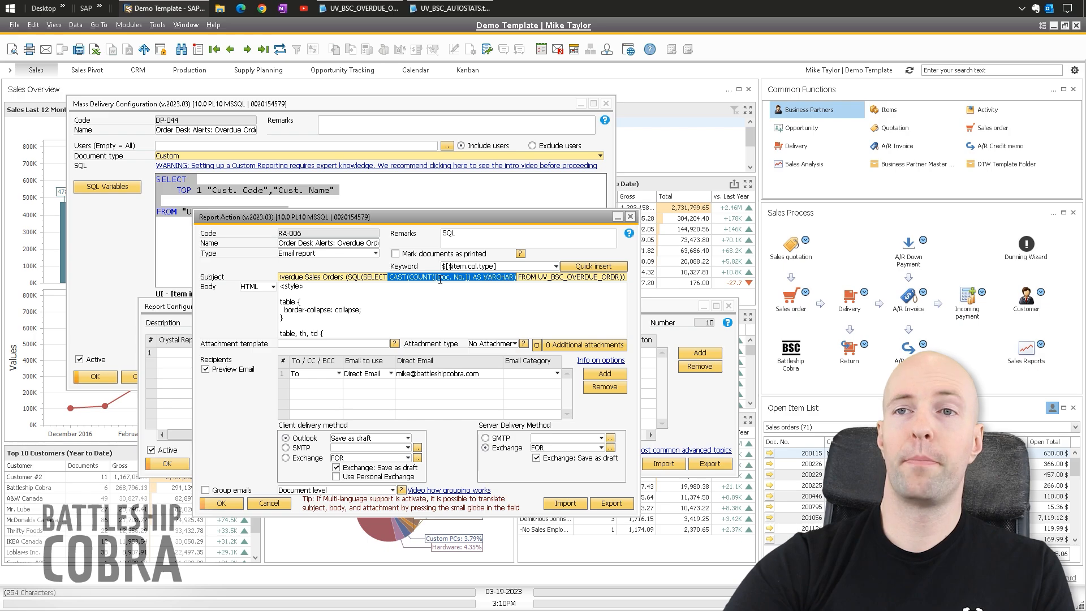
{"action": "left_click", "coordinate": [400, 279]}
{"action": "left_click_drag", "start_coordinate": [408, 278], "coordinate": [471, 278]}
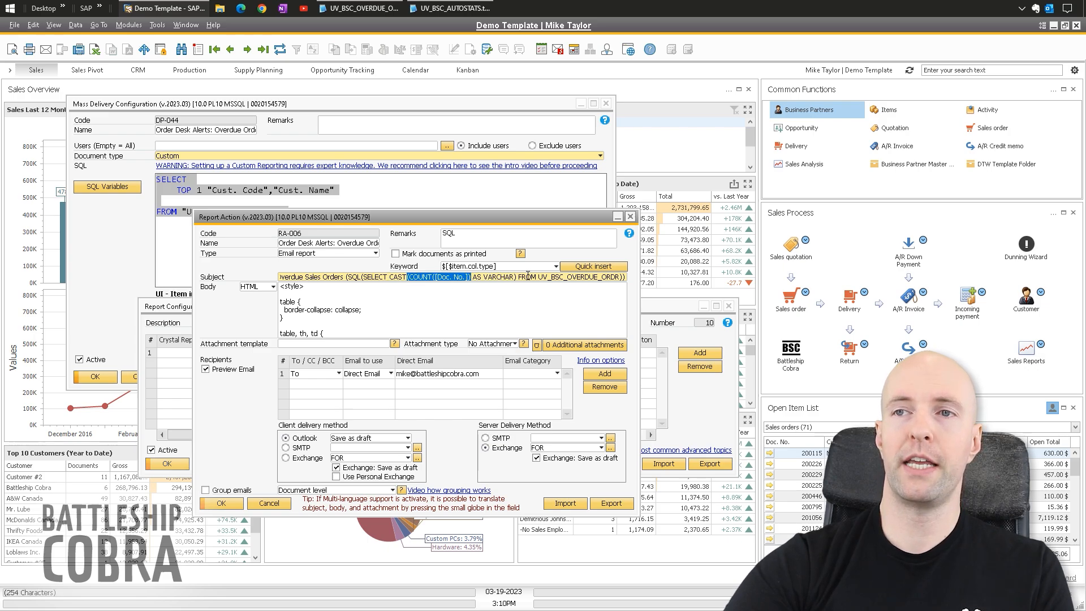
{"action": "left_click_drag", "start_coordinate": [538, 278], "coordinate": [626, 278]}
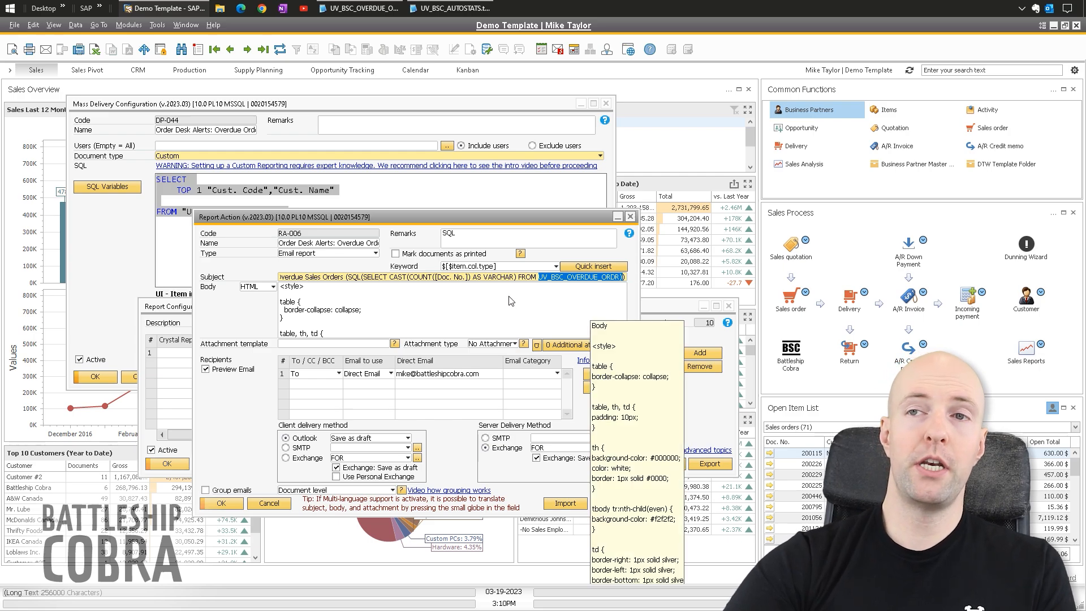
{"action": "left_click", "coordinate": [527, 275]}
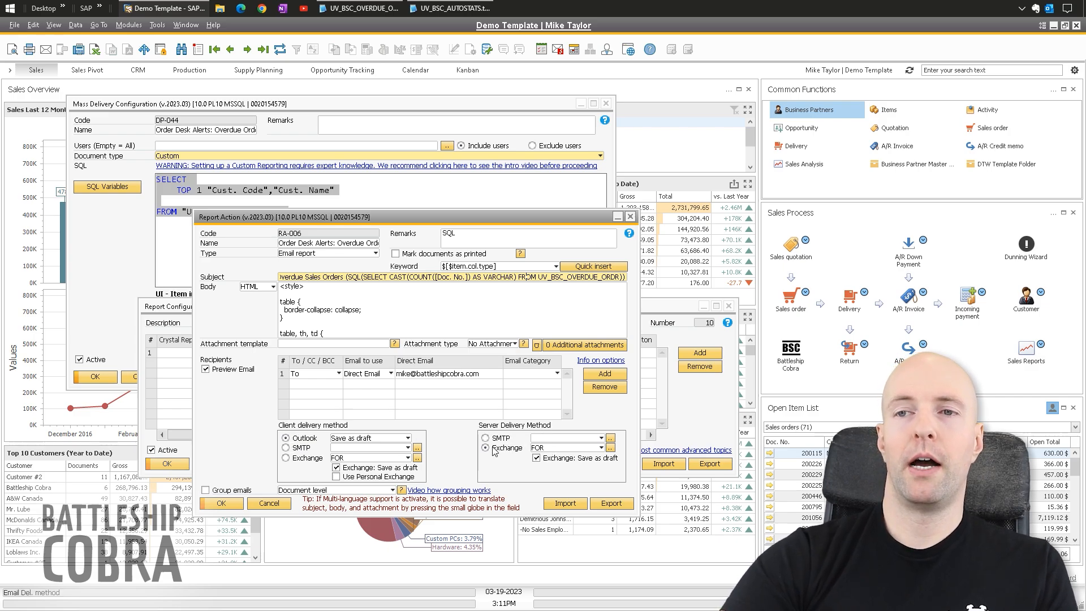
- Try the delivery options: untick Exchange save-as-draft and switch server delivery between SMTP and Exchange
{"action": "left_click", "coordinate": [544, 460]}
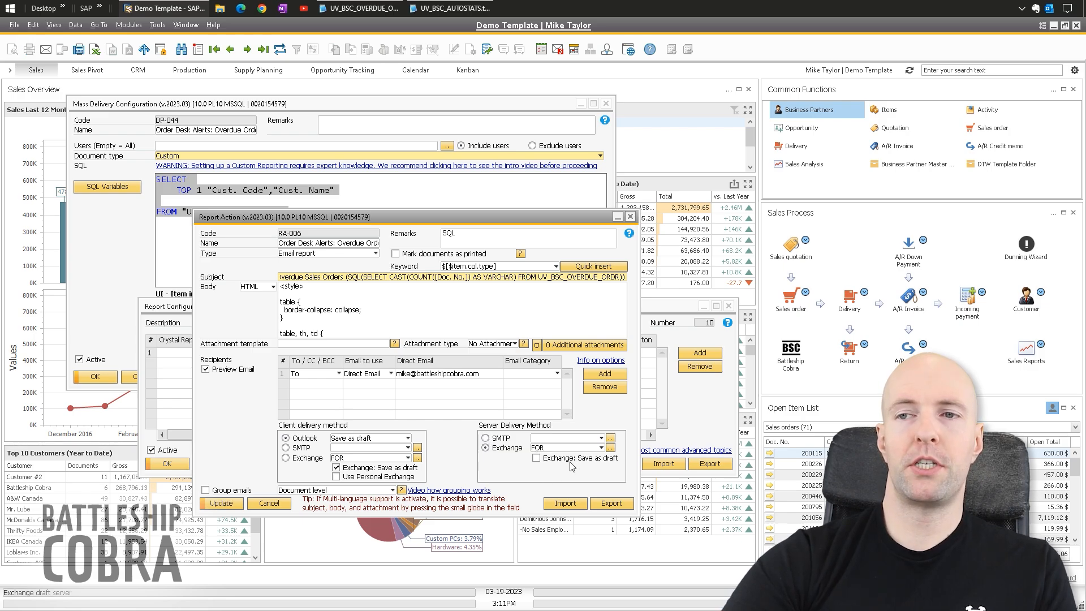
{"action": "left_click", "coordinate": [345, 467]}
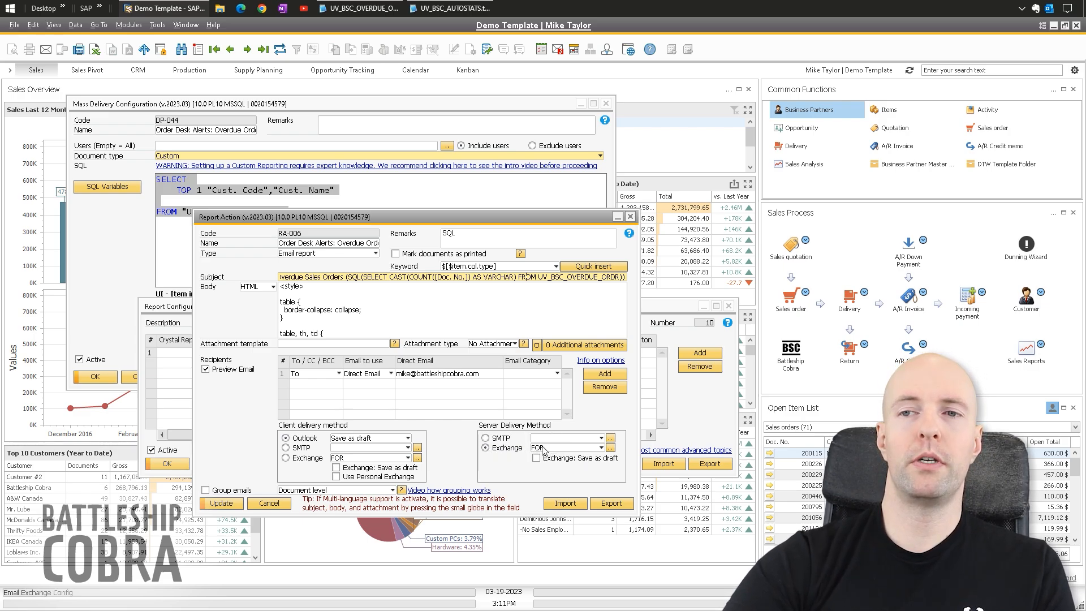
{"action": "left_click", "coordinate": [491, 439]}
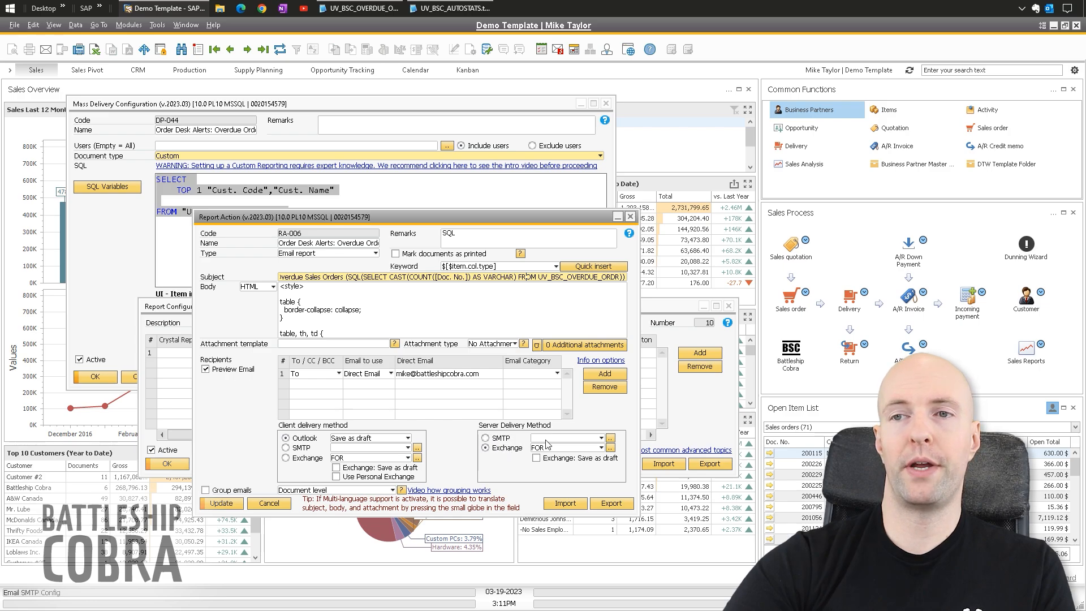
{"action": "left_click", "coordinate": [485, 447]}
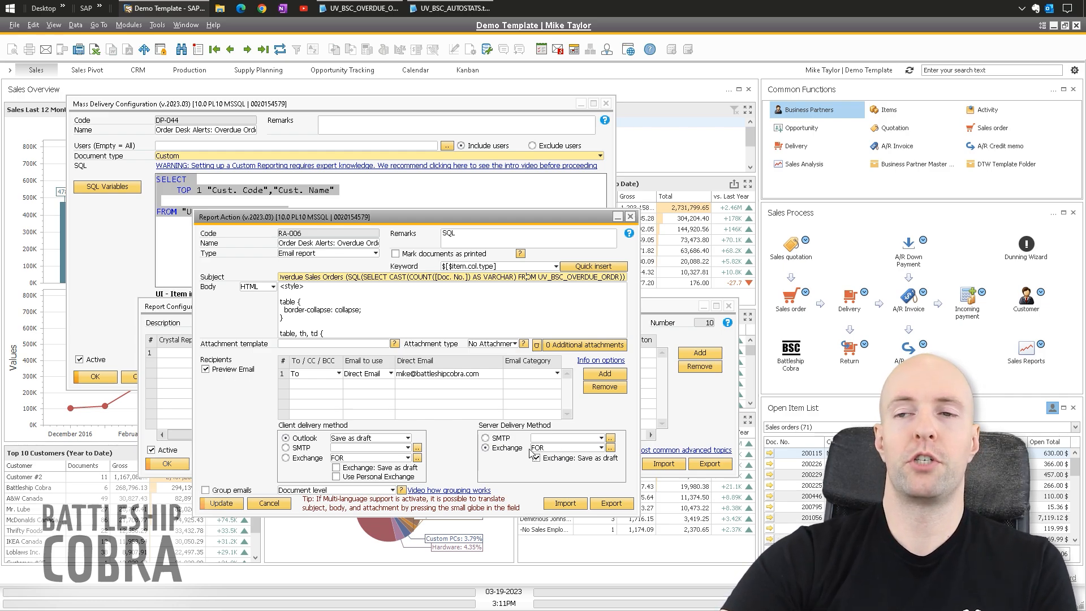
{"action": "left_click", "coordinate": [505, 439]}
{"action": "left_click", "coordinate": [509, 448]}
- Untick server Exchange save-as-draft and open the HTML body in the larger Details editor
{"action": "left_click", "coordinate": [567, 460]}
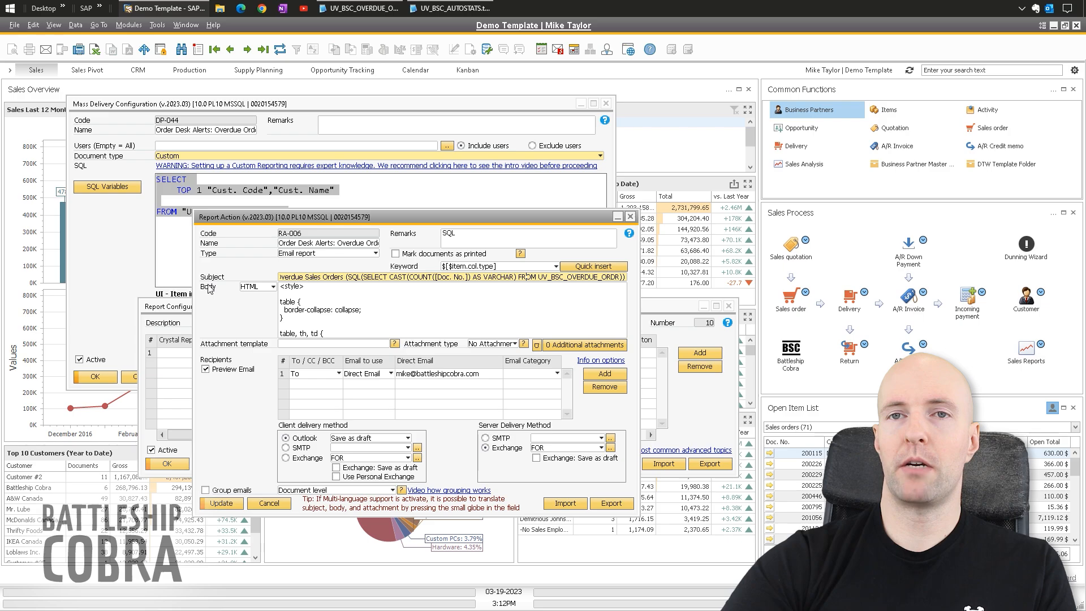
{"action": "left_click", "coordinate": [334, 290]}
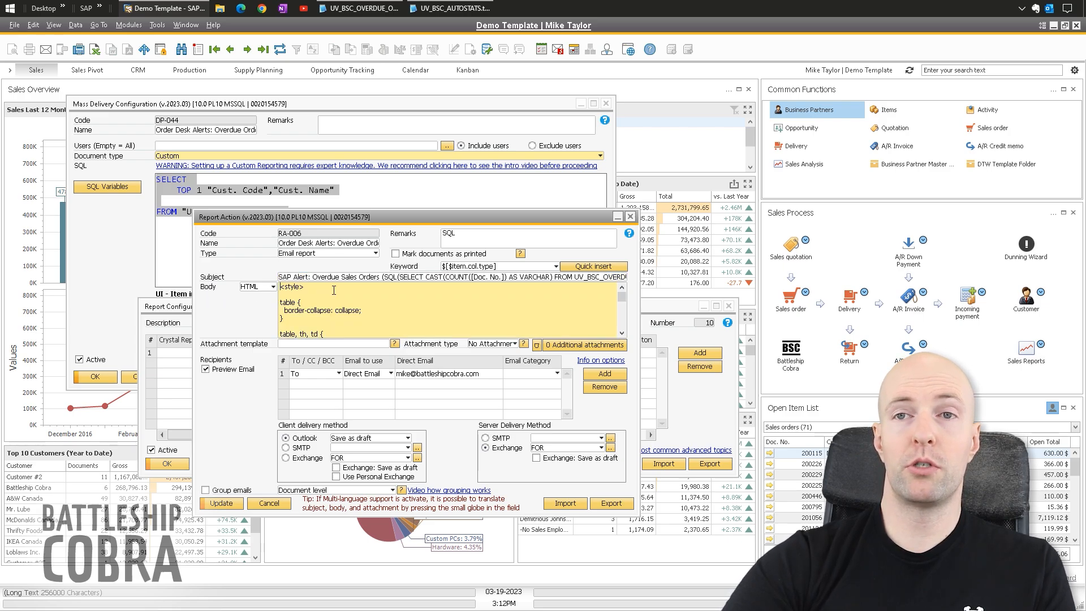
{"action": "double_click", "coordinate": [393, 296]}
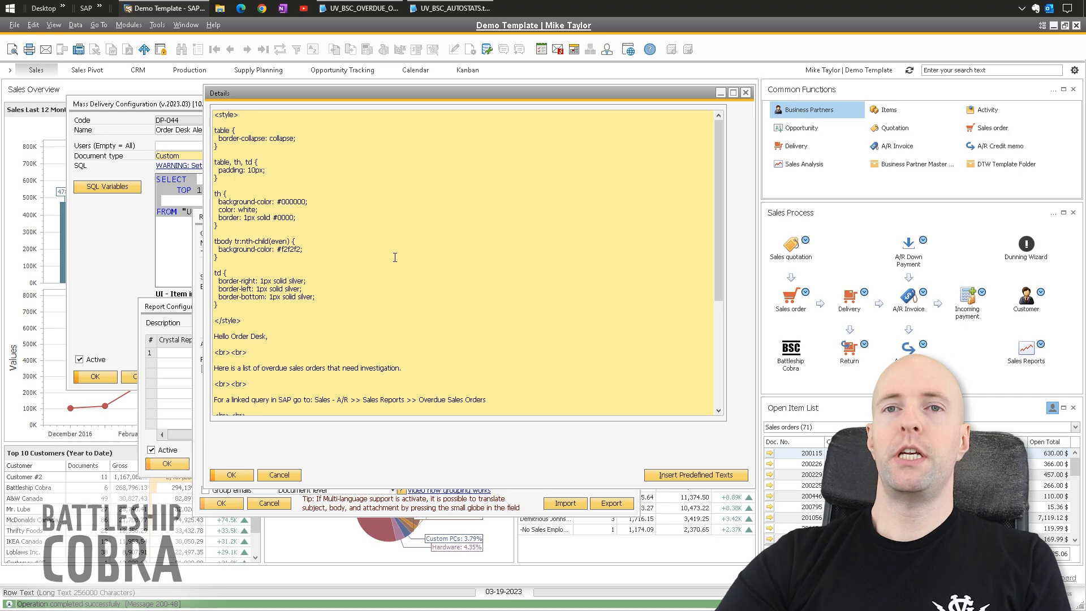
{"action": "double_click", "coordinate": [300, 207]}
{"action": "left_click", "coordinate": [284, 217]}
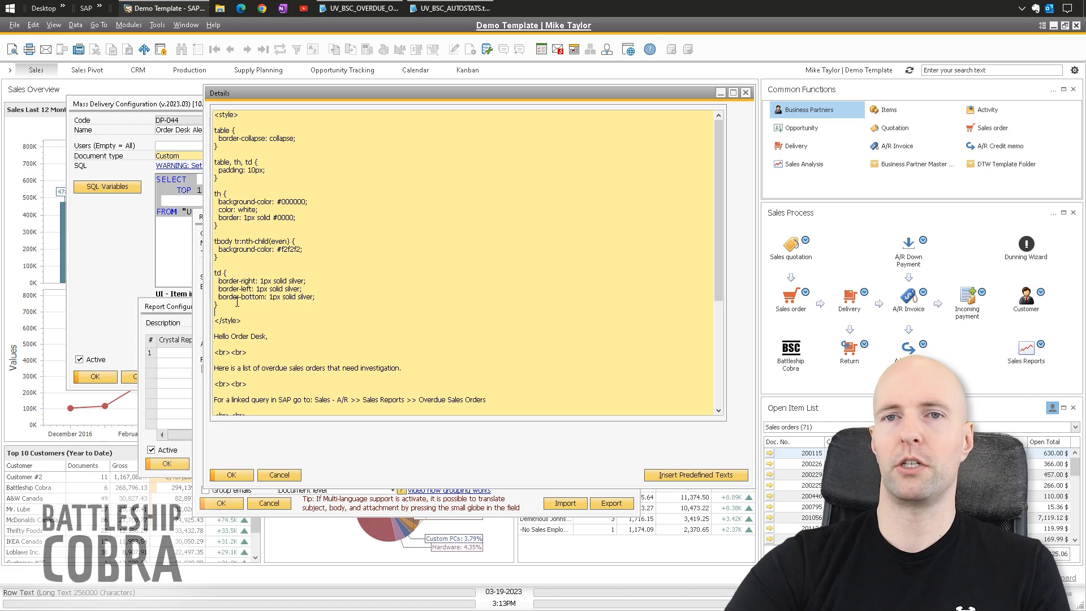
{"action": "scroll", "coordinate": [260, 320], "scroll_direction": "down", "scroll_amount": 3}
{"action": "left_click_drag", "start_coordinate": [242, 209], "coordinate": [257, 112]}
{"action": "left_click", "coordinate": [273, 206]}
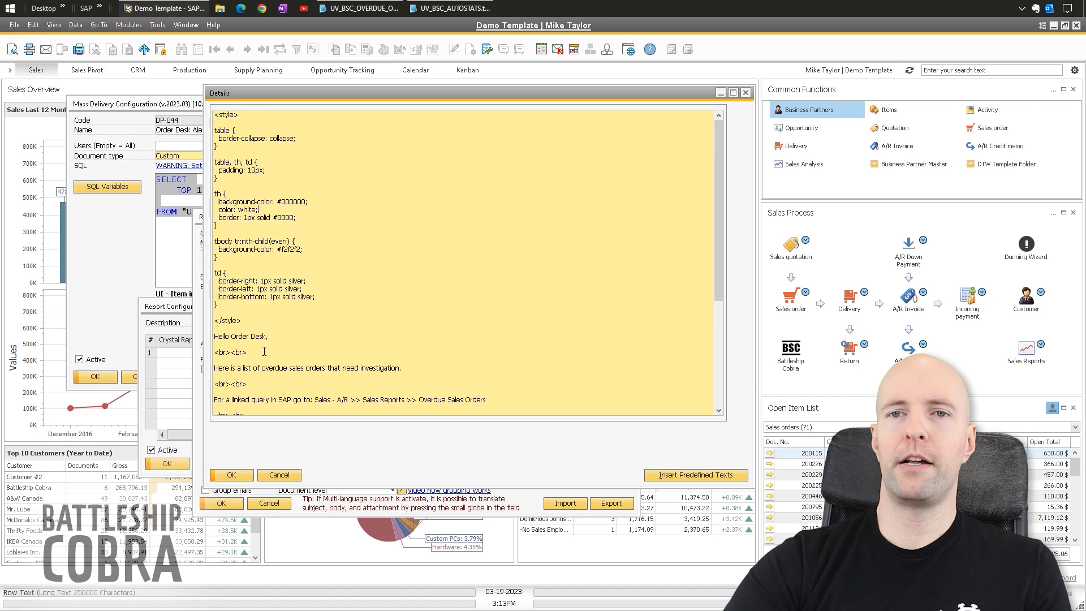
{"action": "scroll", "coordinate": [260, 283], "scroll_direction": "down", "scroll_amount": 5}
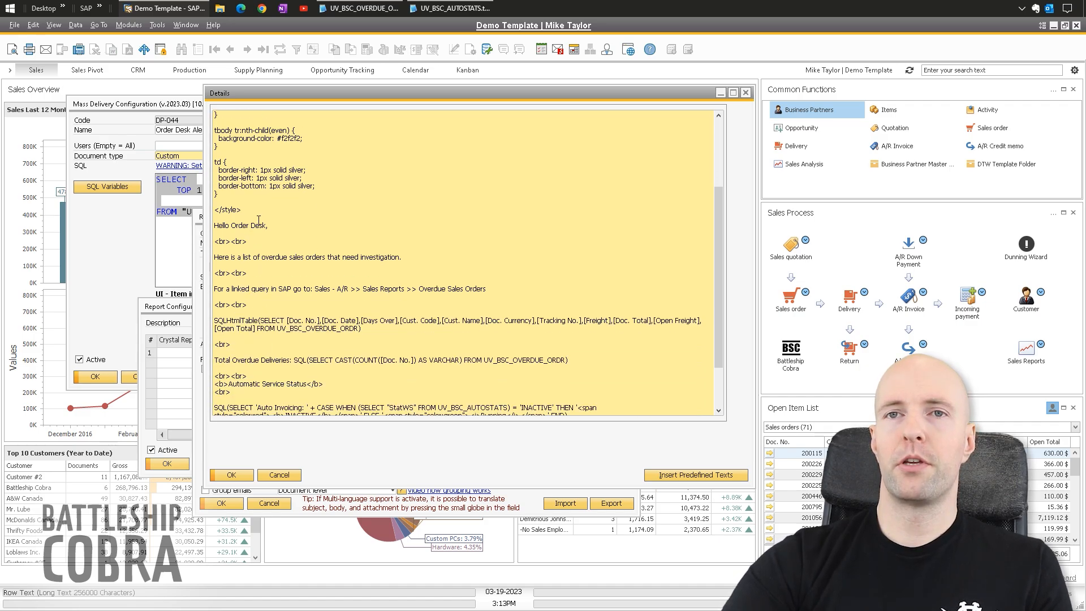
{"action": "left_click_drag", "start_coordinate": [276, 225], "coordinate": [213, 225]}
{"action": "left_click", "coordinate": [239, 258]}
{"action": "left_click_drag", "start_coordinate": [248, 274], "coordinate": [190, 271]}
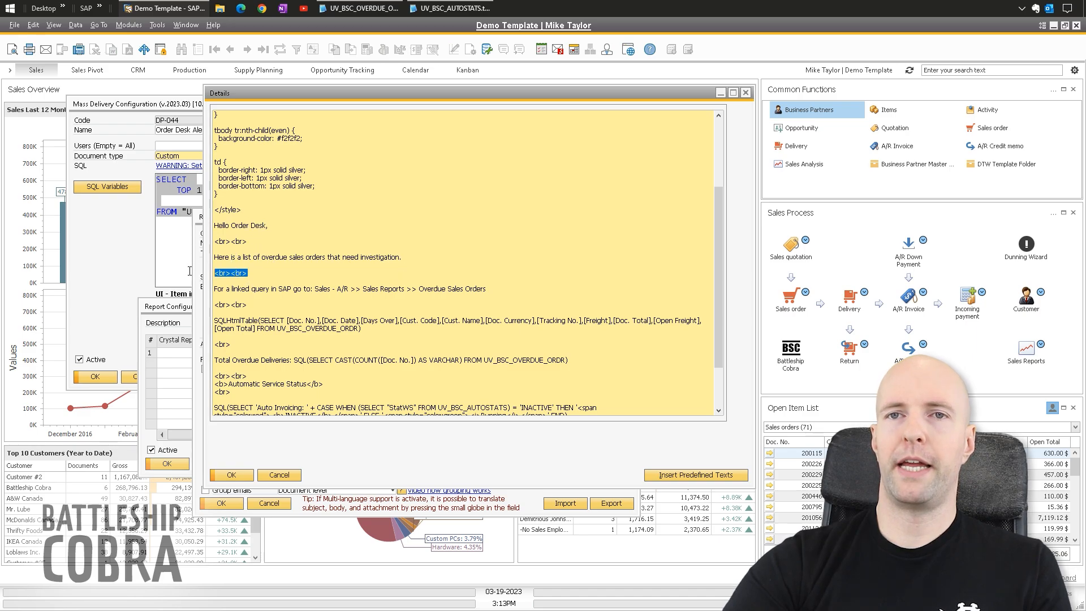
{"action": "left_click_drag", "start_coordinate": [252, 242], "coordinate": [211, 242]}
{"action": "left_click", "coordinate": [252, 295]}
{"action": "left_click_drag", "start_coordinate": [253, 305], "coordinate": [212, 305]}
{"action": "left_click", "coordinate": [243, 318]}
{"action": "scroll", "coordinate": [244, 318], "scroll_direction": "down", "scroll_amount": 1}
{"action": "left_click_drag", "start_coordinate": [360, 313], "coordinate": [208, 308]}
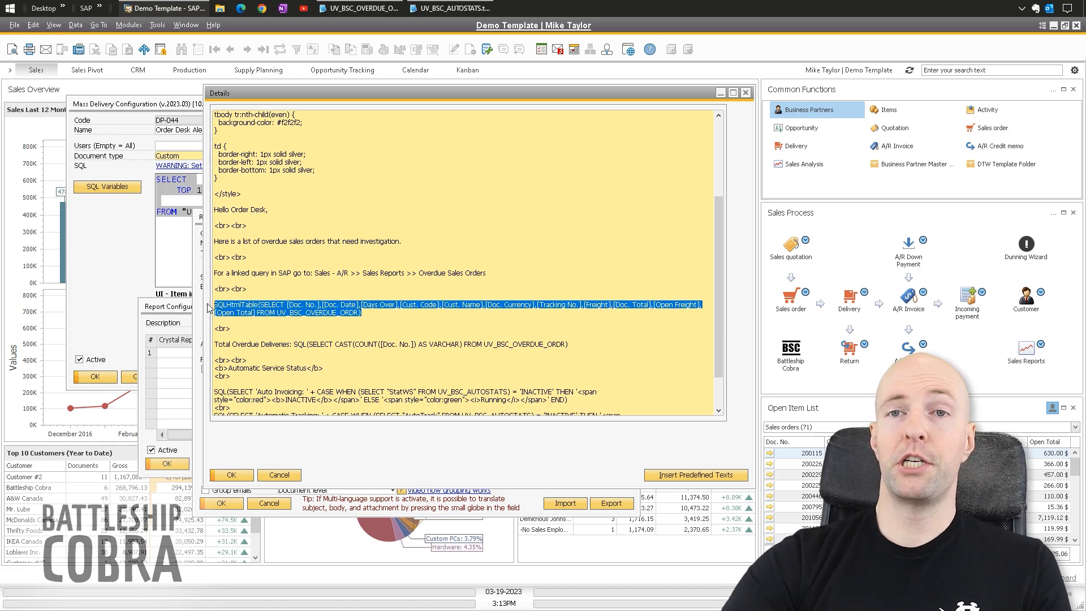
{"action": "left_click", "coordinate": [377, 315]}
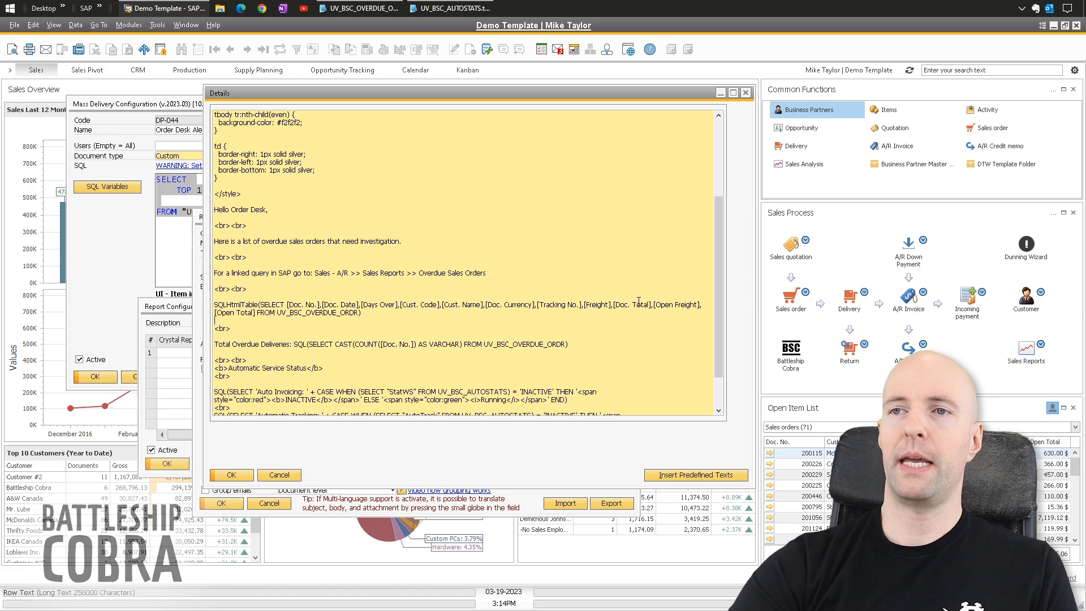
{"action": "left_click_drag", "start_coordinate": [360, 314], "coordinate": [260, 306]}
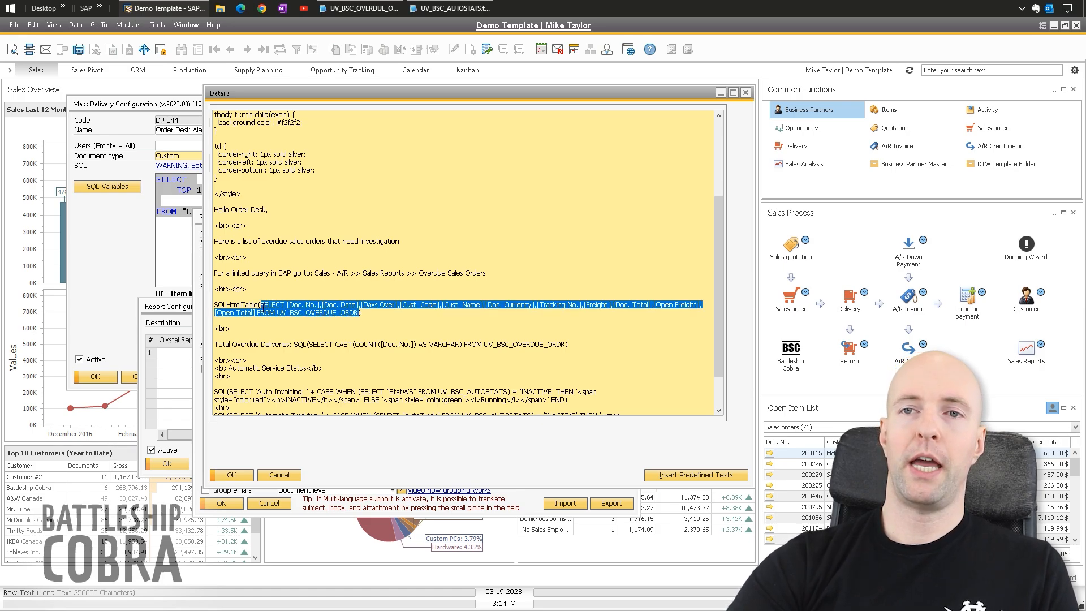
{"action": "left_click", "coordinate": [386, 315]}
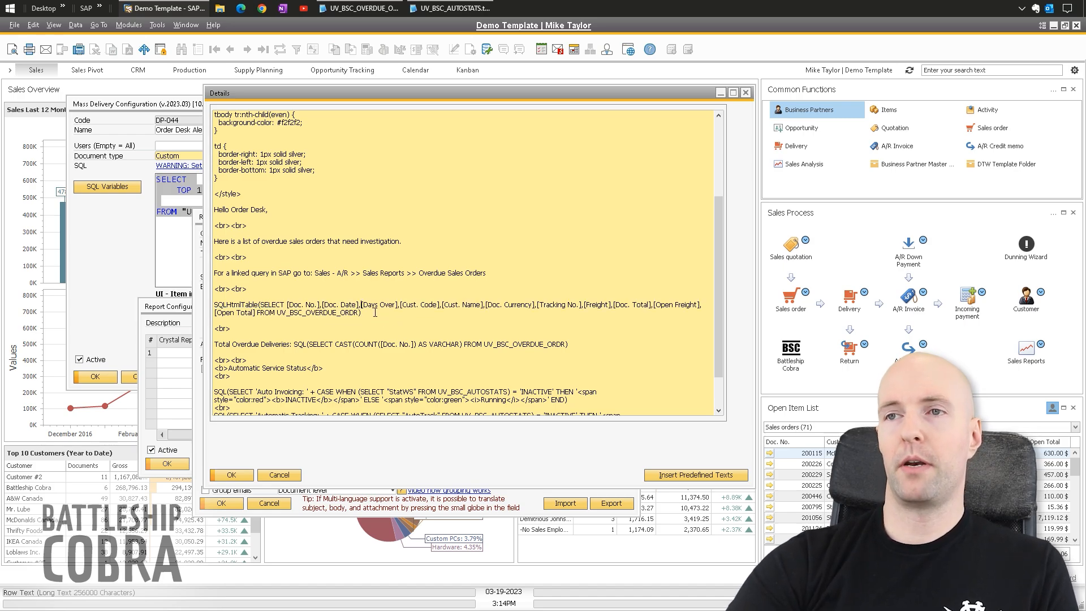
{"action": "left_click_drag", "start_coordinate": [385, 314], "coordinate": [214, 305]}
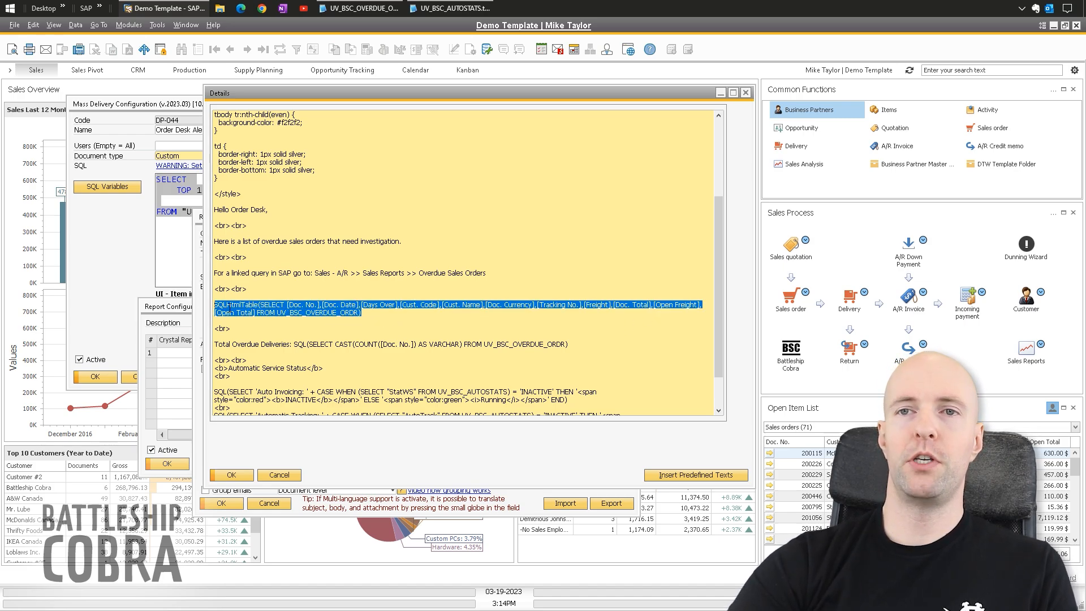
{"action": "left_click", "coordinate": [391, 314]}
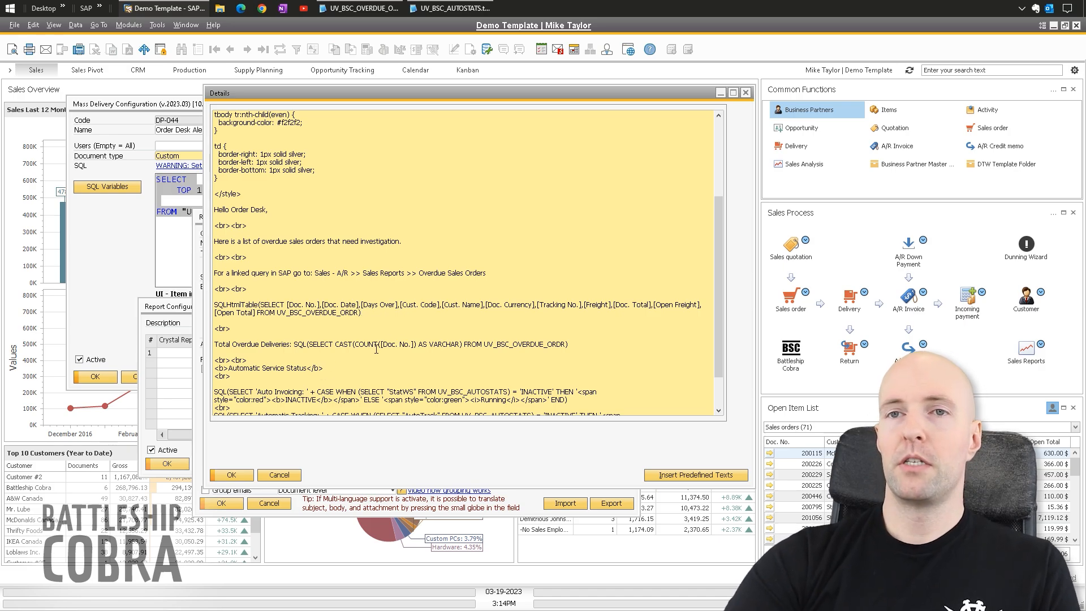
{"action": "scroll", "coordinate": [376, 349], "scroll_direction": "down", "scroll_amount": 1}
{"action": "left_click_drag", "start_coordinate": [362, 297], "coordinate": [214, 289]}
{"action": "left_click", "coordinate": [261, 302]}
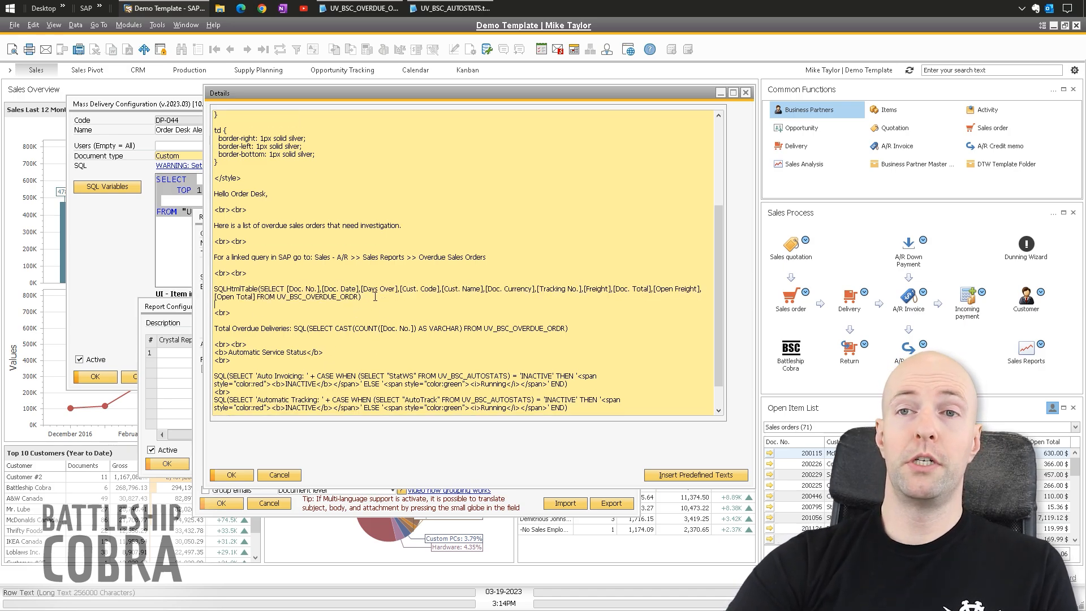
{"action": "key", "text": "shift+Up"}
{"action": "key", "text": "shift+Up"}
{"action": "left_click", "coordinate": [380, 300]}
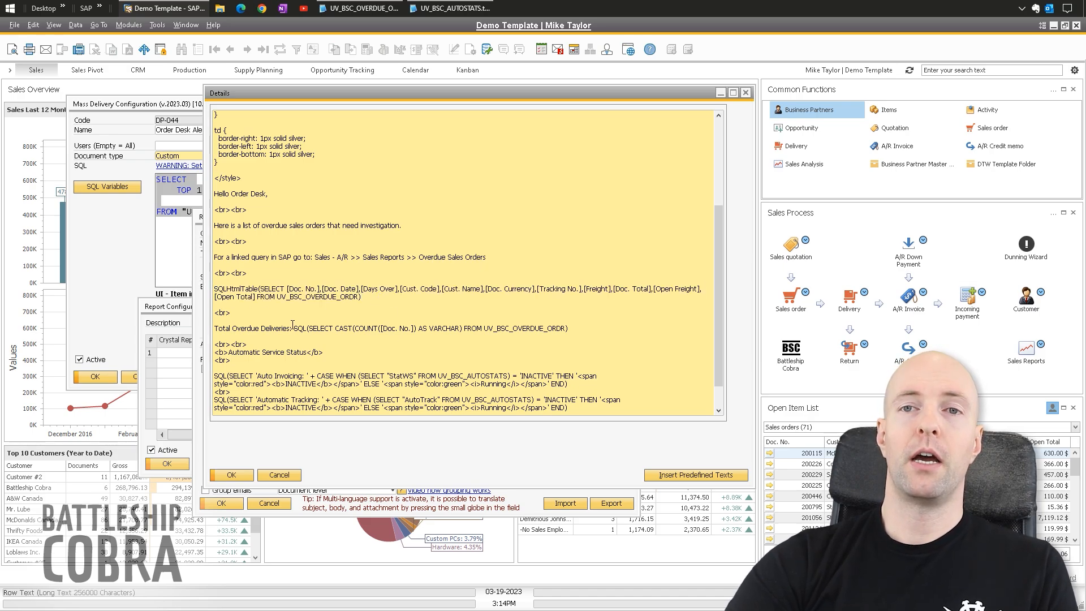
{"action": "scroll", "coordinate": [277, 334], "scroll_direction": "down", "scroll_amount": 2}
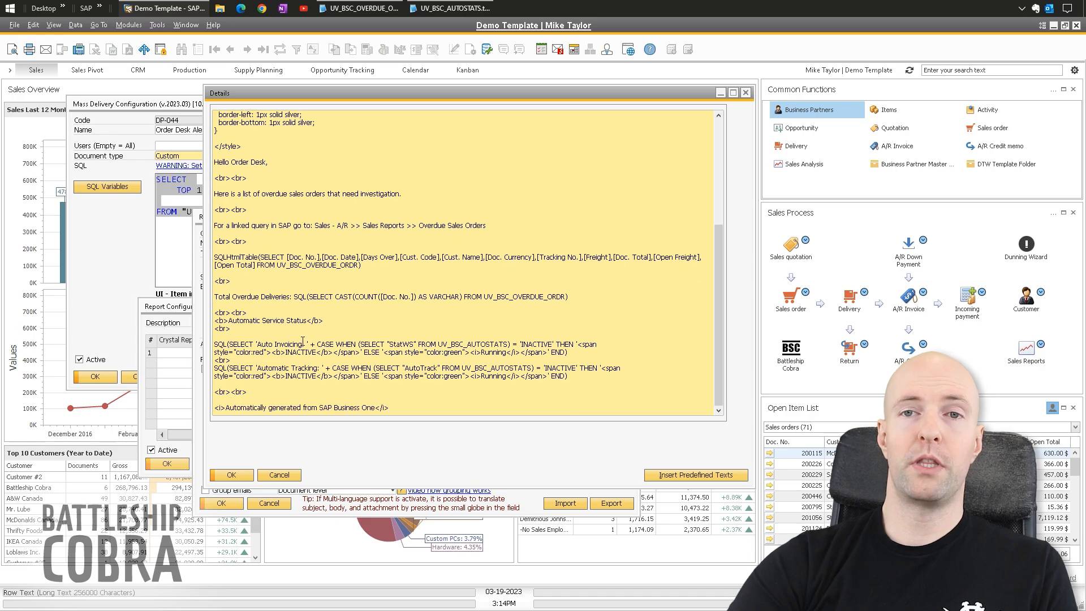
{"action": "triple_click", "coordinate": [337, 266]}
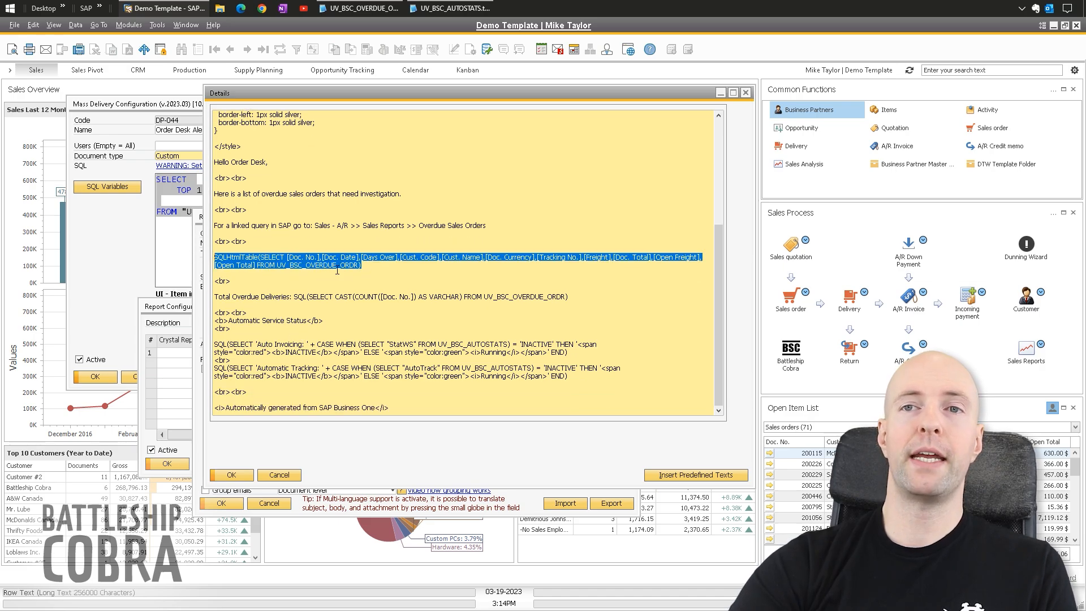
{"action": "left_click", "coordinate": [379, 266]}
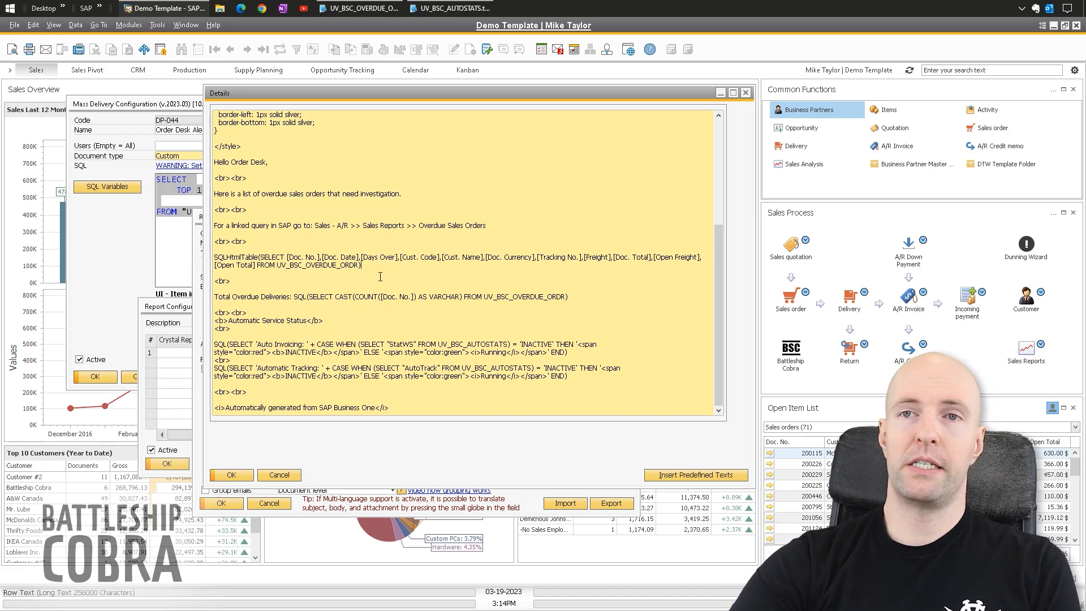
{"action": "left_click_drag", "start_coordinate": [569, 295], "coordinate": [214, 296]}
{"action": "left_click", "coordinate": [349, 298]}
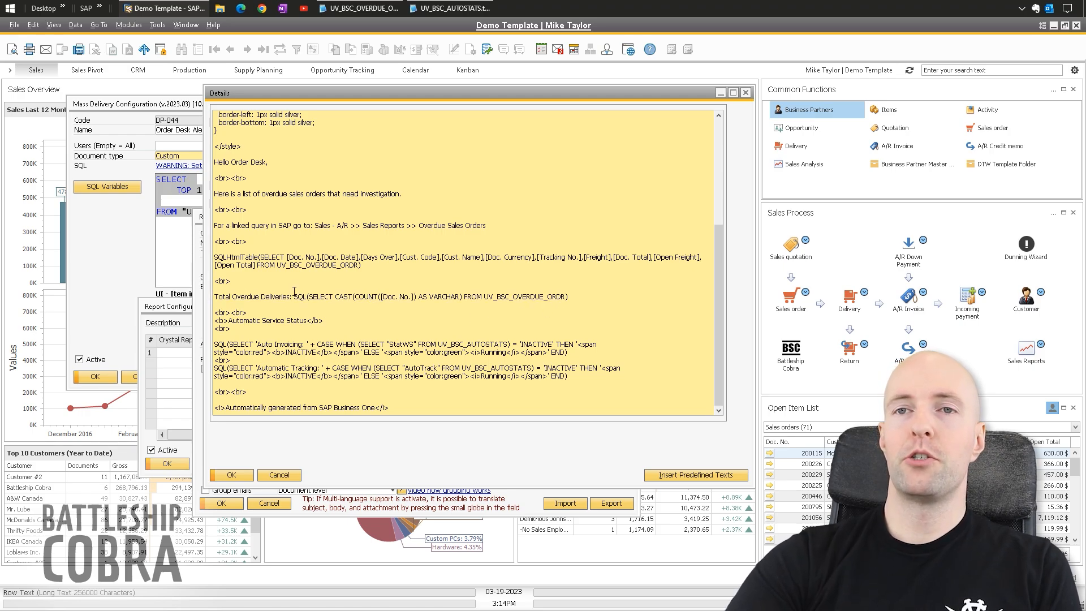
{"action": "scroll", "coordinate": [294, 291], "scroll_direction": "up", "scroll_amount": 1}
{"action": "left_click_drag", "start_coordinate": [569, 313], "coordinate": [218, 314]}
{"action": "double_click", "coordinate": [248, 312]}
{"action": "left_click", "coordinate": [337, 313]}
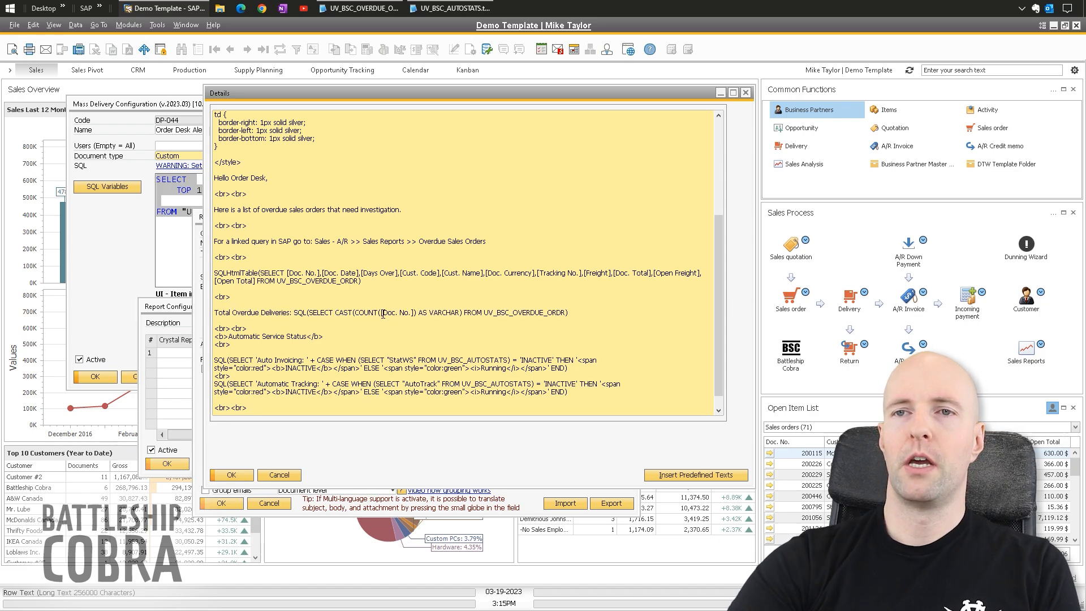
{"action": "left_click_drag", "start_coordinate": [358, 312], "coordinate": [417, 307]}
{"action": "left_click", "coordinate": [461, 314]}
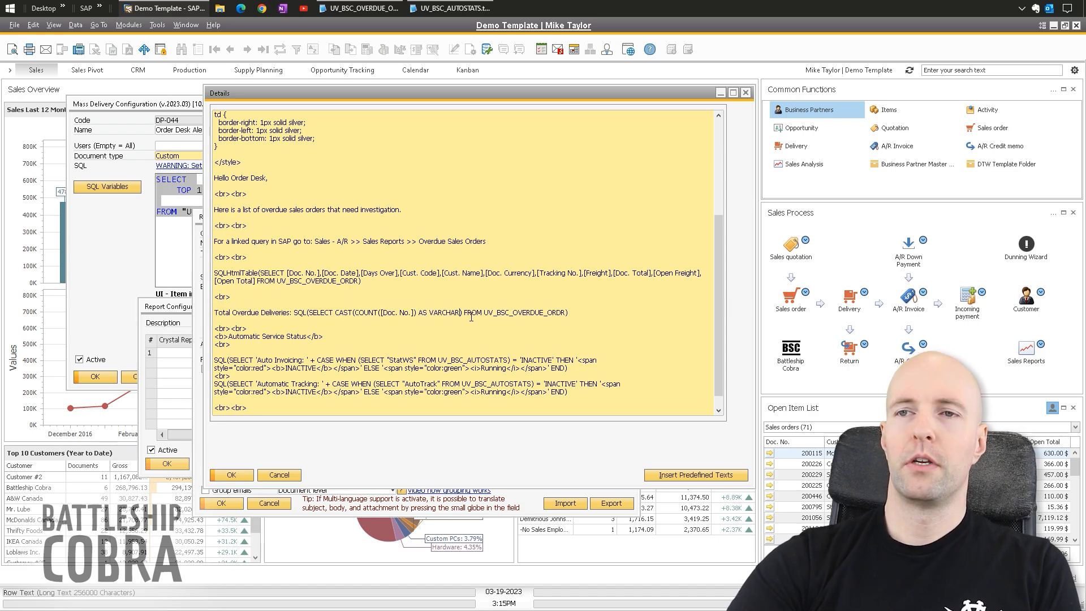
{"action": "scroll", "coordinate": [357, 337], "scroll_direction": "down", "scroll_amount": 1}
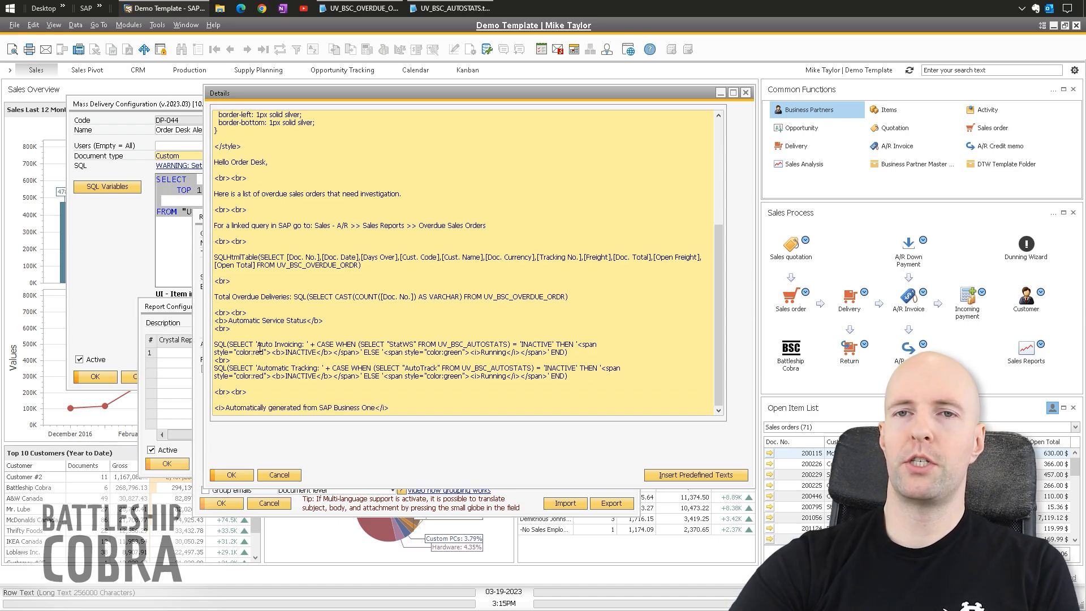
{"action": "left_click_drag", "start_coordinate": [220, 345], "coordinate": [416, 345]}
{"action": "left_click", "coordinate": [331, 346]}
{"action": "left_click", "coordinate": [452, 8]}
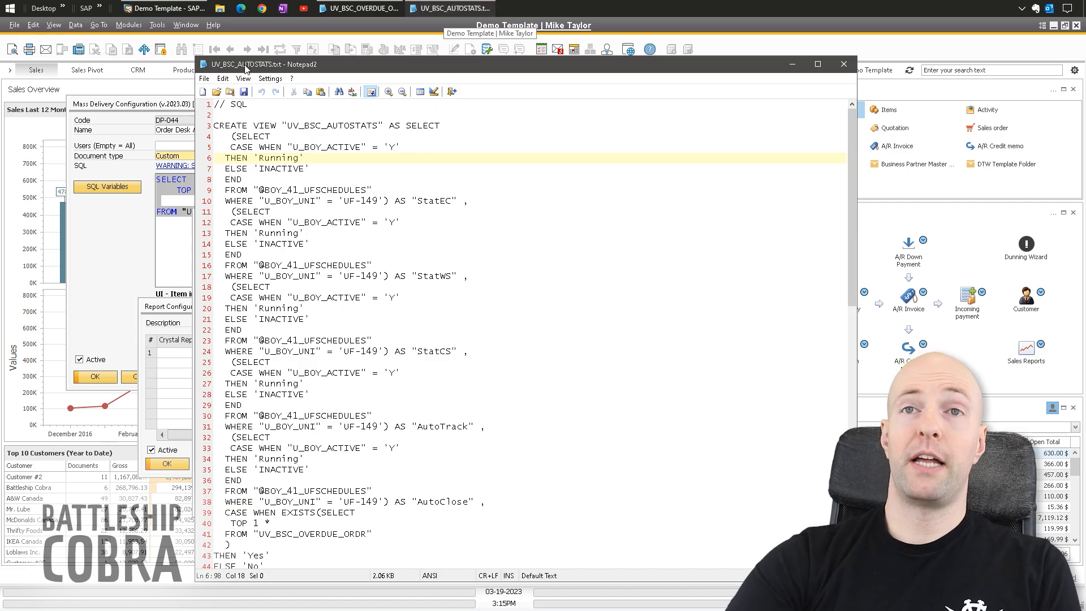
{"action": "left_click_drag", "start_coordinate": [343, 201], "coordinate": [380, 199]}
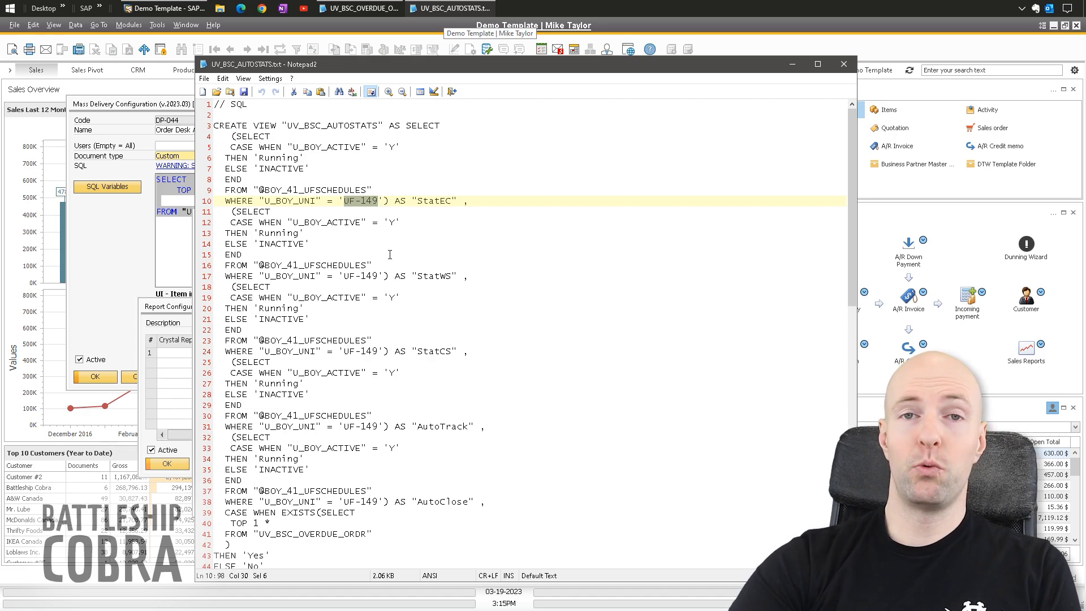
{"action": "left_click", "coordinate": [419, 200]}
{"action": "left_click_drag", "start_coordinate": [451, 201], "coordinate": [417, 201]}
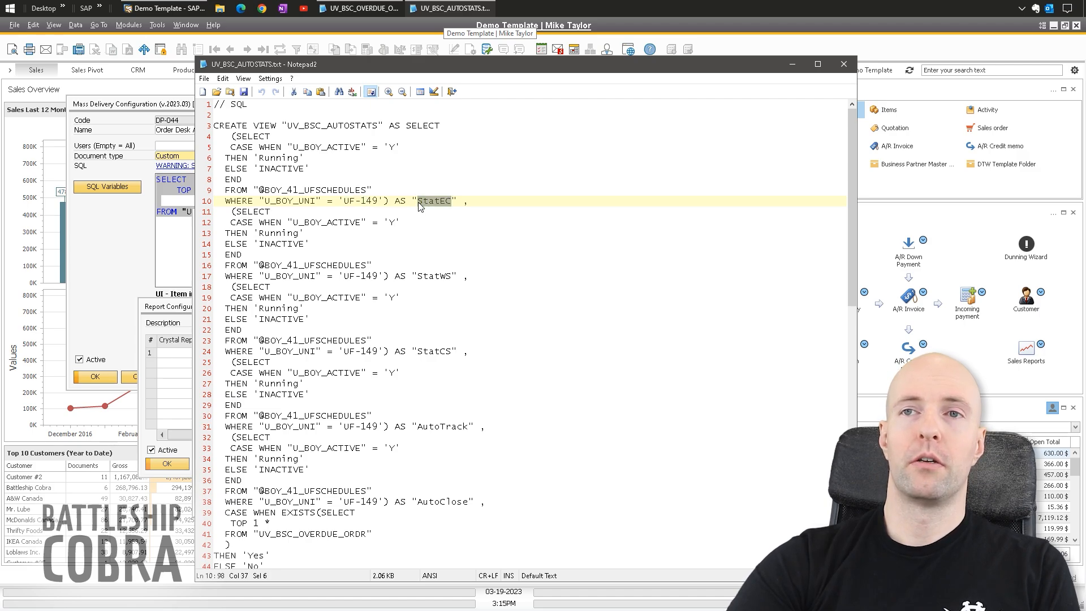
{"action": "left_click", "coordinate": [418, 202]}
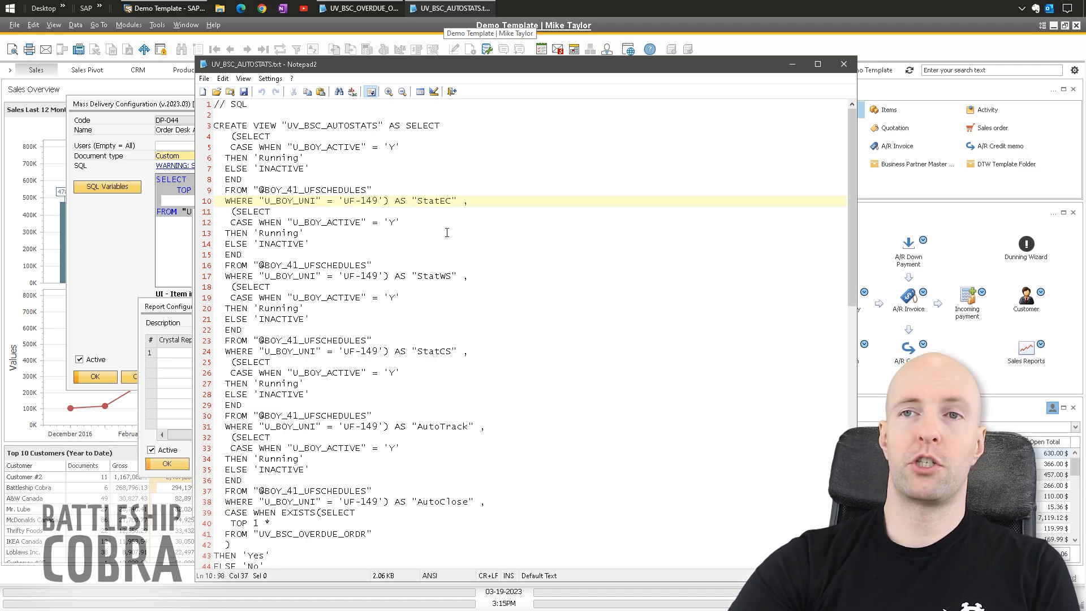
{"action": "left_click_drag", "start_coordinate": [470, 428], "coordinate": [417, 428]}
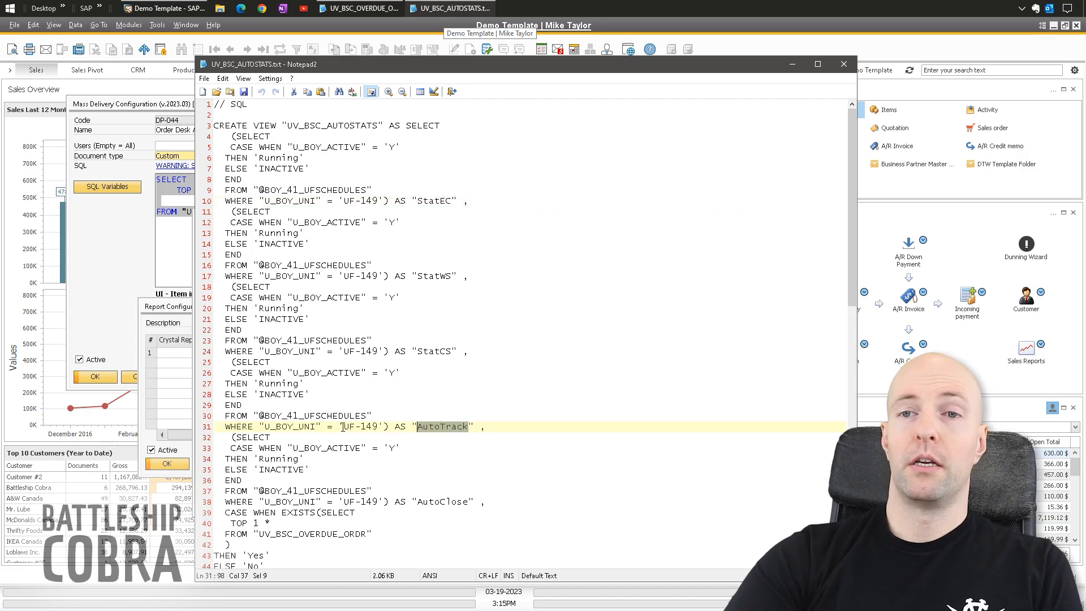
{"action": "left_click_drag", "start_coordinate": [344, 426], "coordinate": [379, 427]}
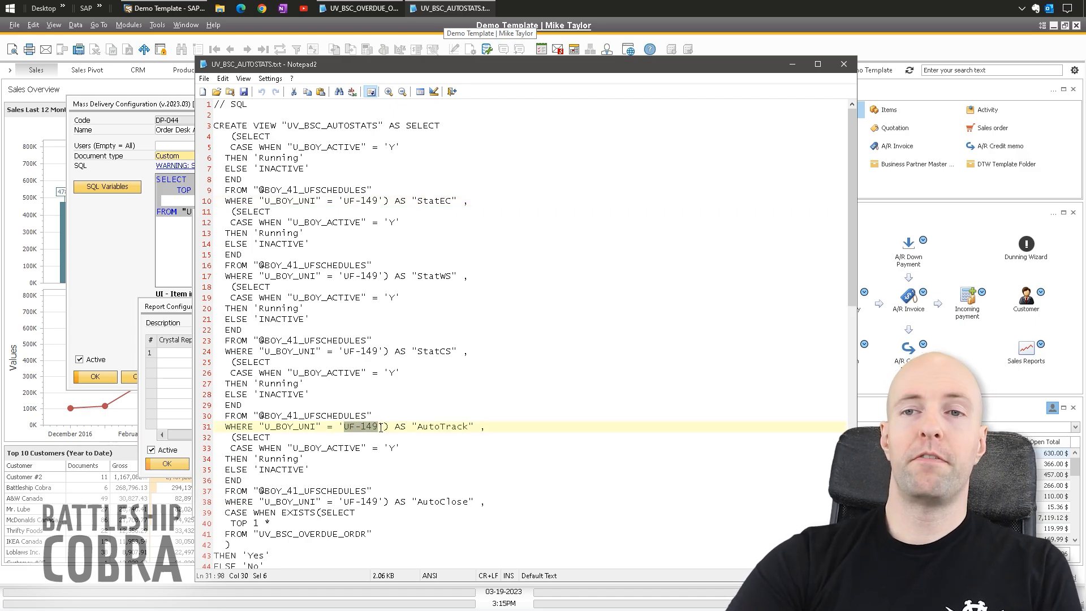
{"action": "left_click_drag", "start_coordinate": [469, 427], "coordinate": [411, 428]}
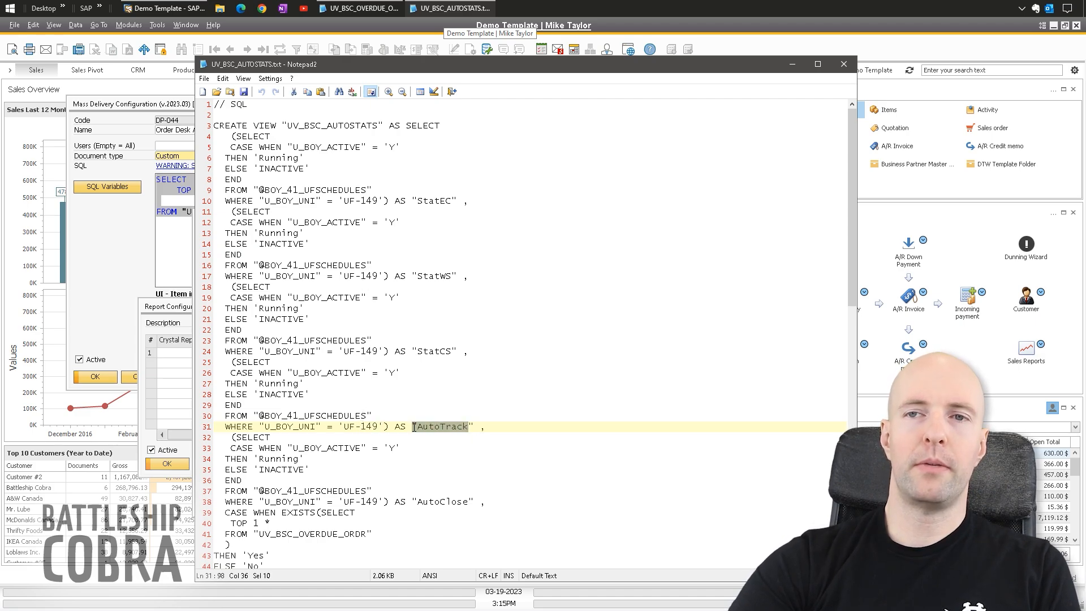
{"action": "left_click", "coordinate": [792, 65]}
- Highlight the two automatic service status SQL queries in the HTML body
{"action": "left_click", "coordinate": [434, 345]}
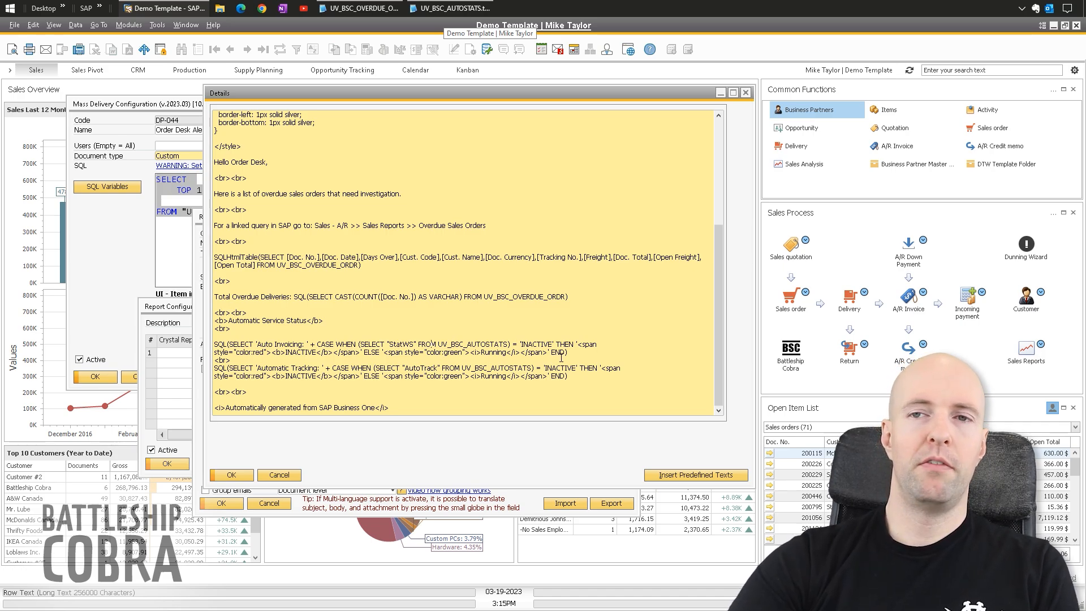
{"action": "left_click_drag", "start_coordinate": [582, 377], "coordinate": [215, 343]}
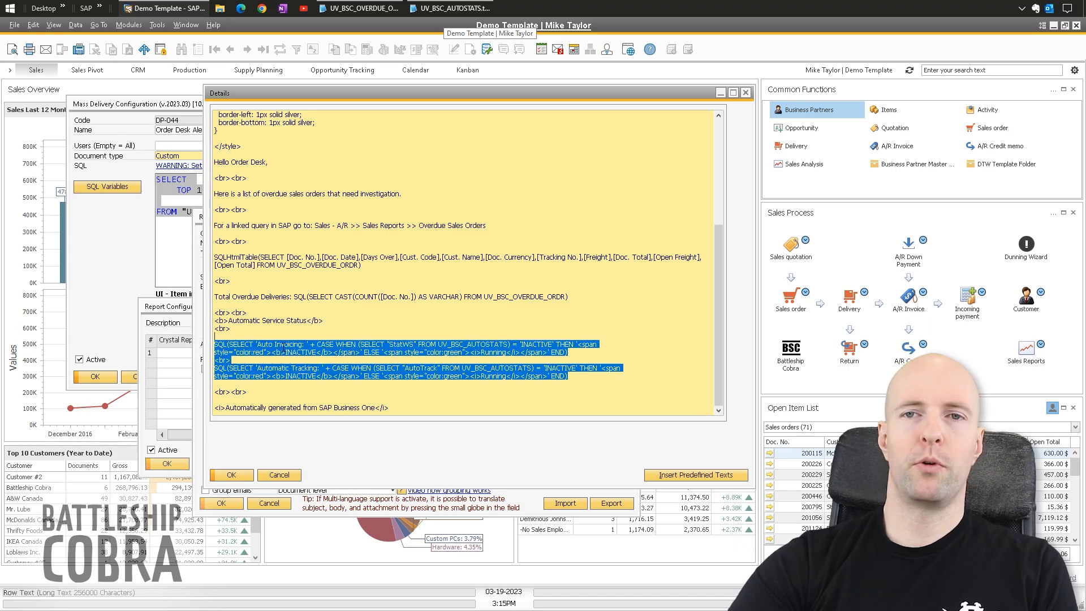
{"action": "left_click", "coordinate": [302, 344]}
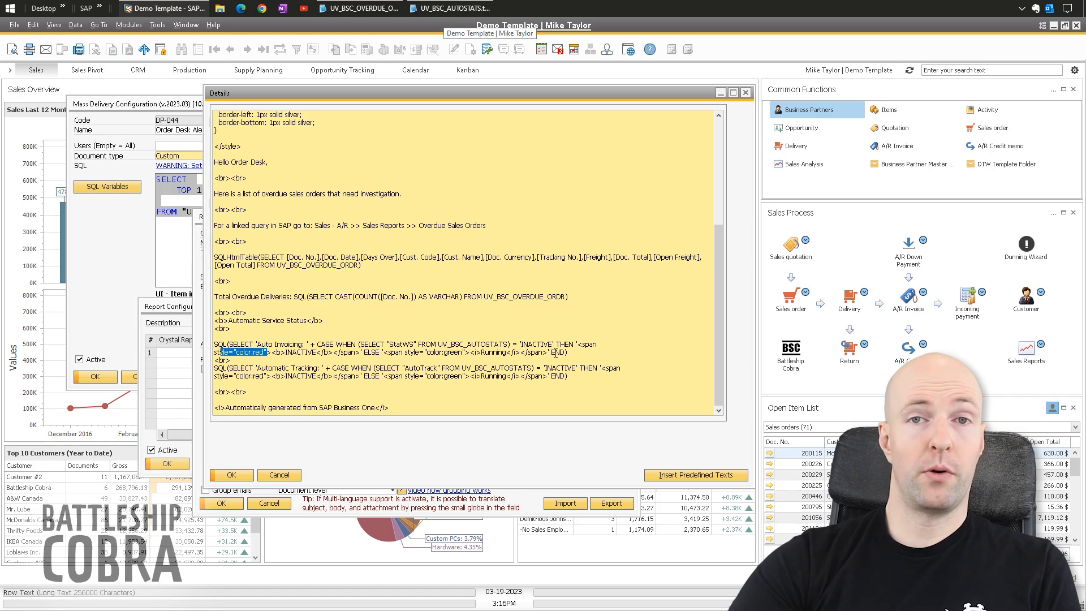
{"action": "left_click", "coordinate": [568, 353]}
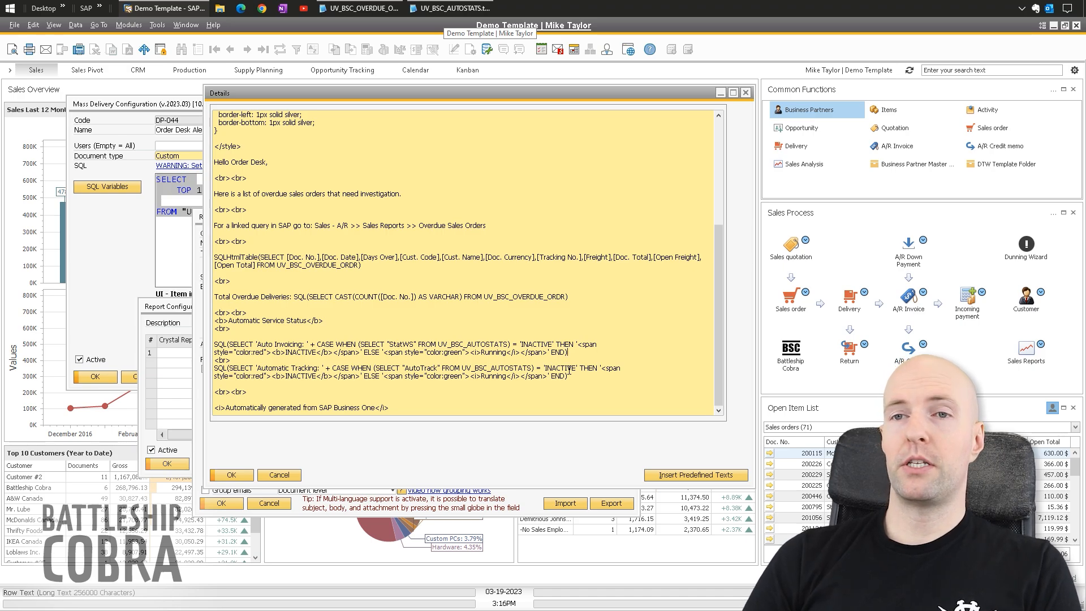
{"action": "left_click_drag", "start_coordinate": [571, 378], "coordinate": [220, 336]}
{"action": "left_click", "coordinate": [416, 342]}
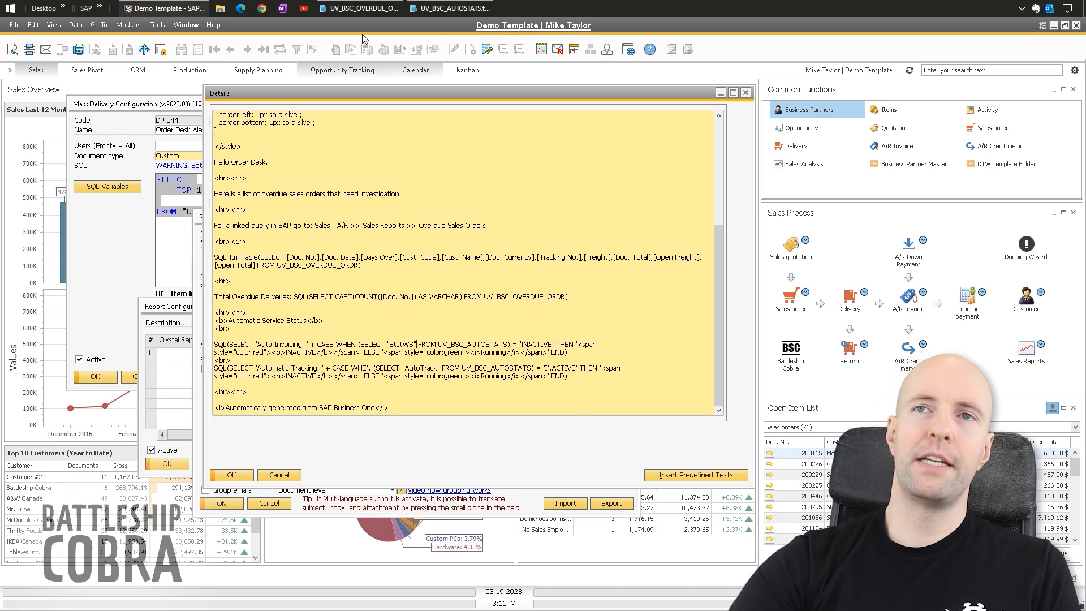
- Compare against the overdue-orders query in Notepad2, then close the Details editor
{"action": "mouse_move", "coordinate": [360, 5]}
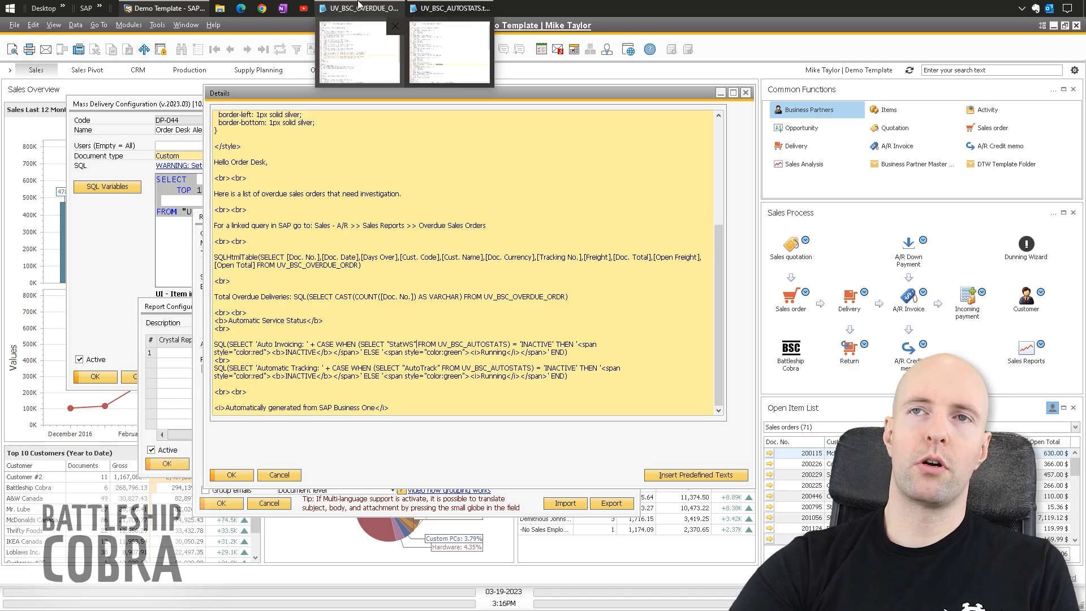
{"action": "left_click", "coordinate": [455, 230]}
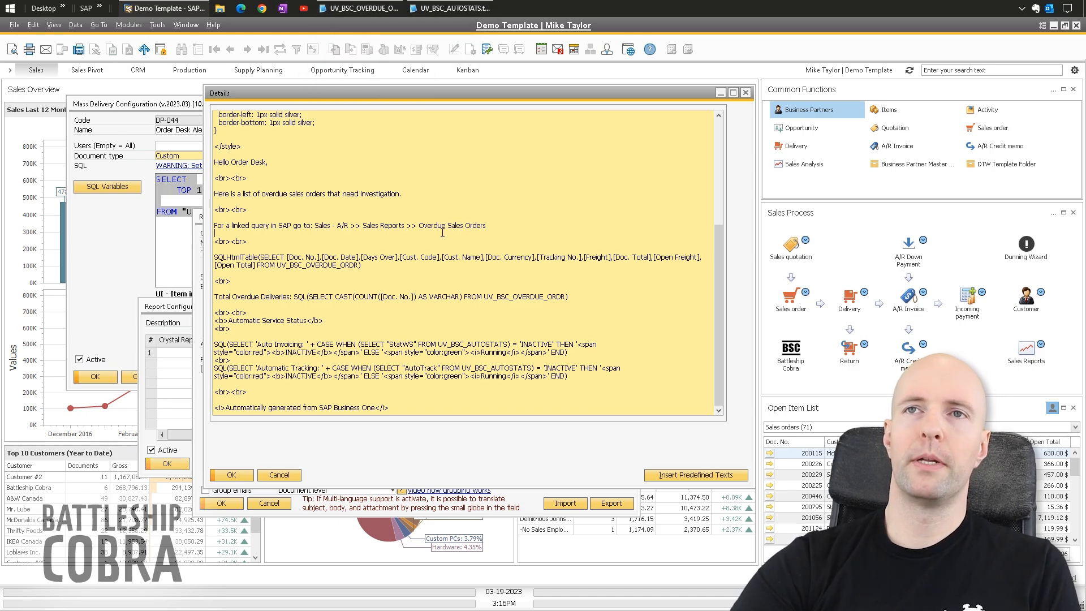
{"action": "left_click", "coordinate": [362, 8]}
{"action": "key", "text": "alt+Tab"}
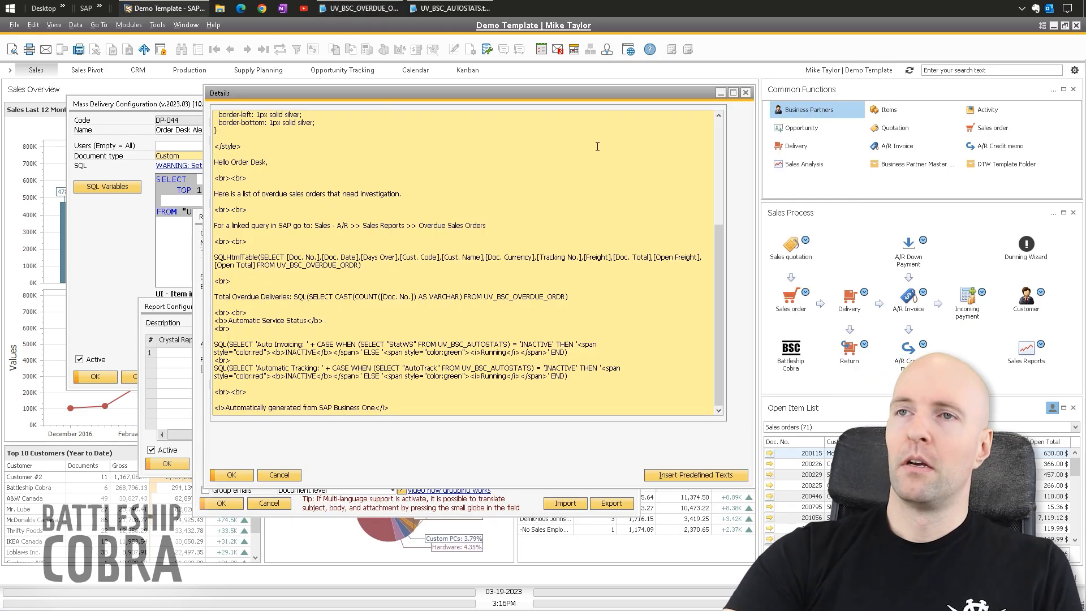
{"action": "scroll", "coordinate": [724, 130], "scroll_direction": "up", "scroll_amount": 5}
{"action": "scroll", "coordinate": [721, 187], "scroll_direction": "down", "scroll_amount": 5}
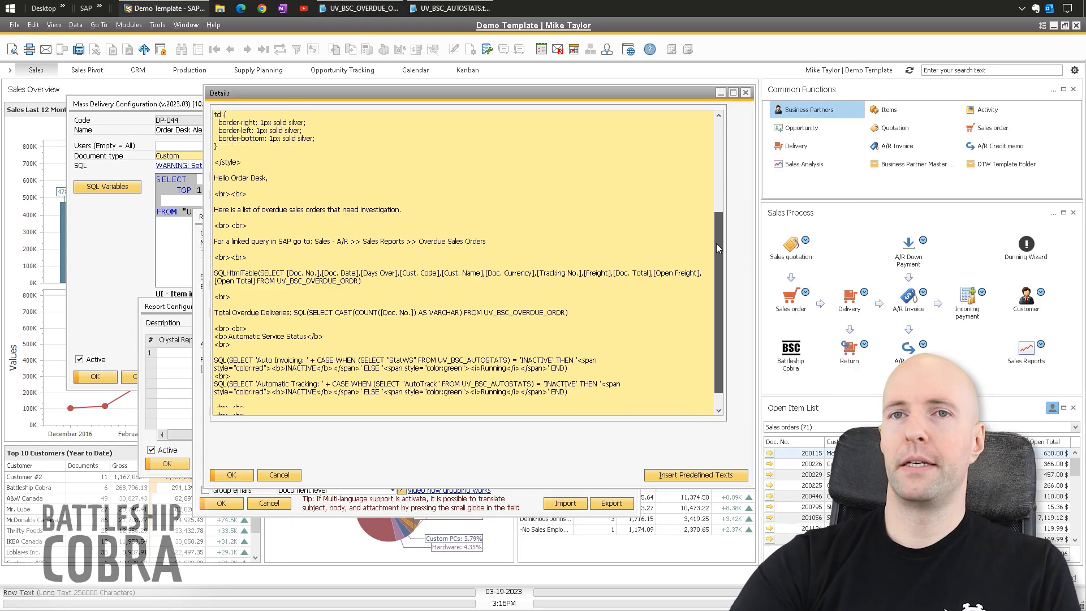
{"action": "scroll", "coordinate": [508, 246], "scroll_direction": "up", "scroll_amount": 3}
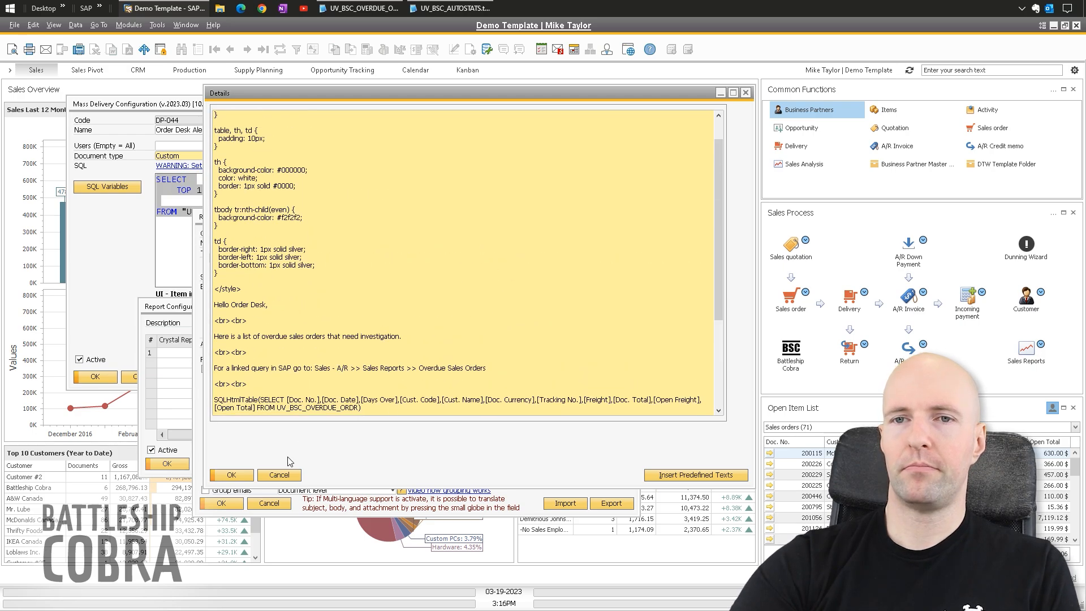
{"action": "left_click", "coordinate": [280, 475]}
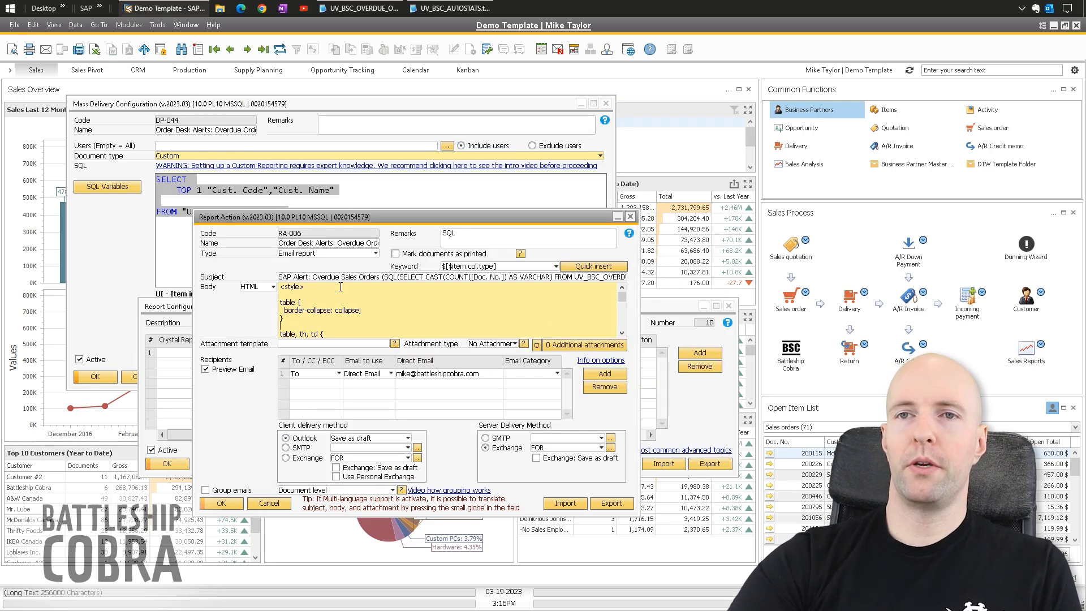
- Close RA-006 and open the Print and Delivery Schedules for Order Desk Alerts: Overdue Orders
{"action": "left_click", "coordinate": [229, 504]}
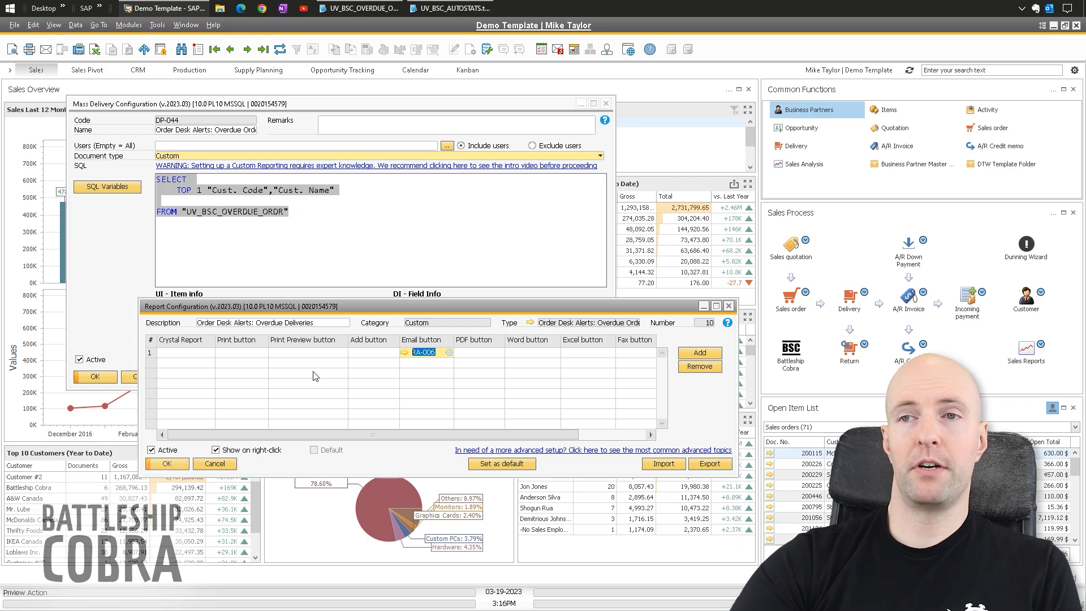
{"action": "left_click", "coordinate": [129, 24]}
{"action": "mouse_move", "coordinate": [164, 43]}
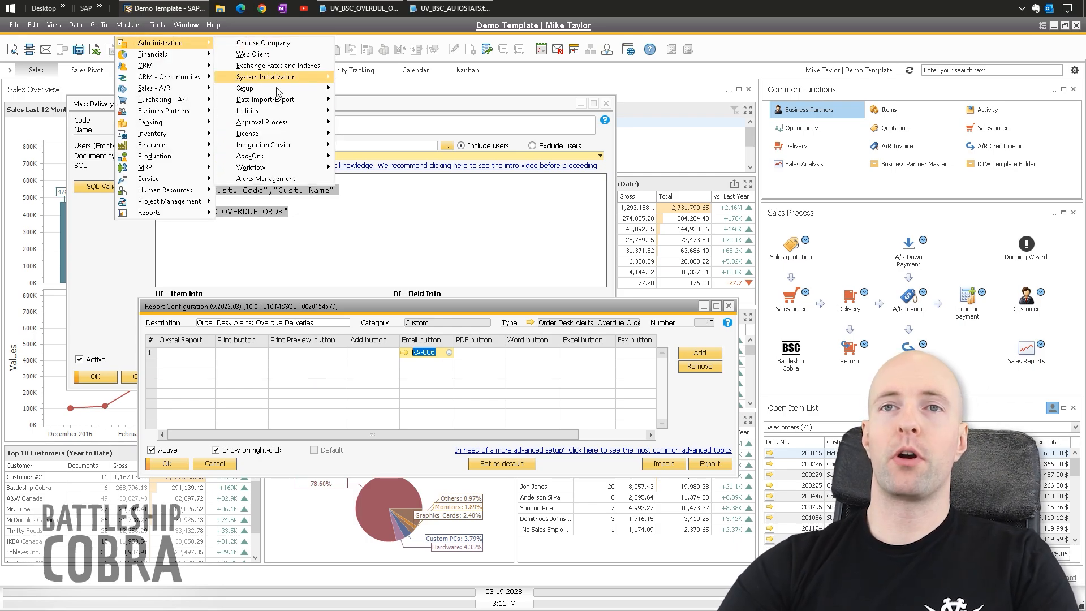
{"action": "mouse_move", "coordinate": [250, 156]}
{"action": "mouse_move", "coordinate": [386, 190]}
{"action": "mouse_move", "coordinate": [495, 258]}
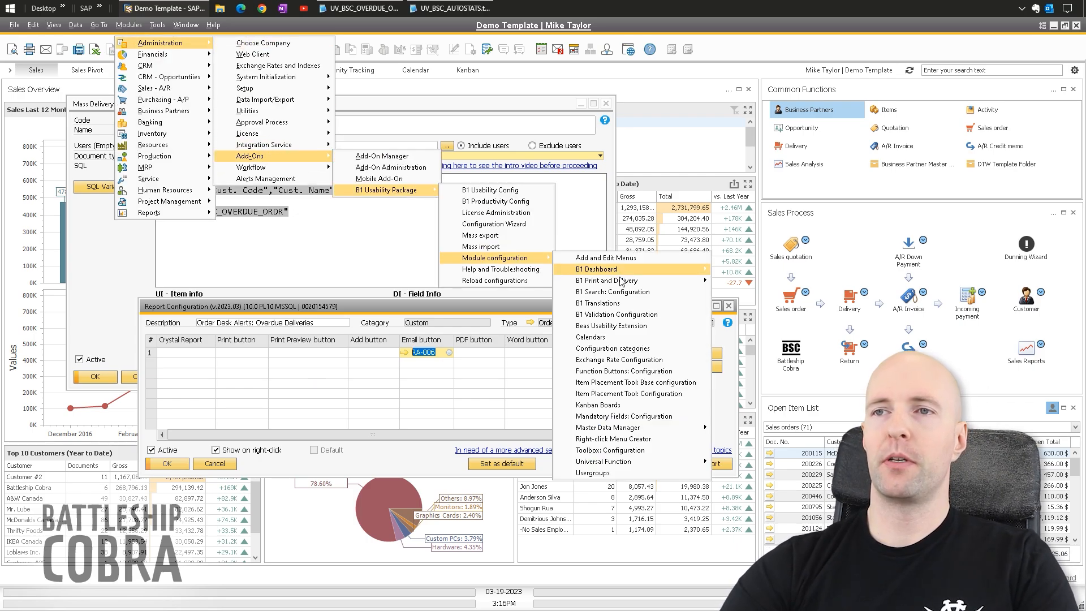
{"action": "mouse_move", "coordinate": [622, 280]}
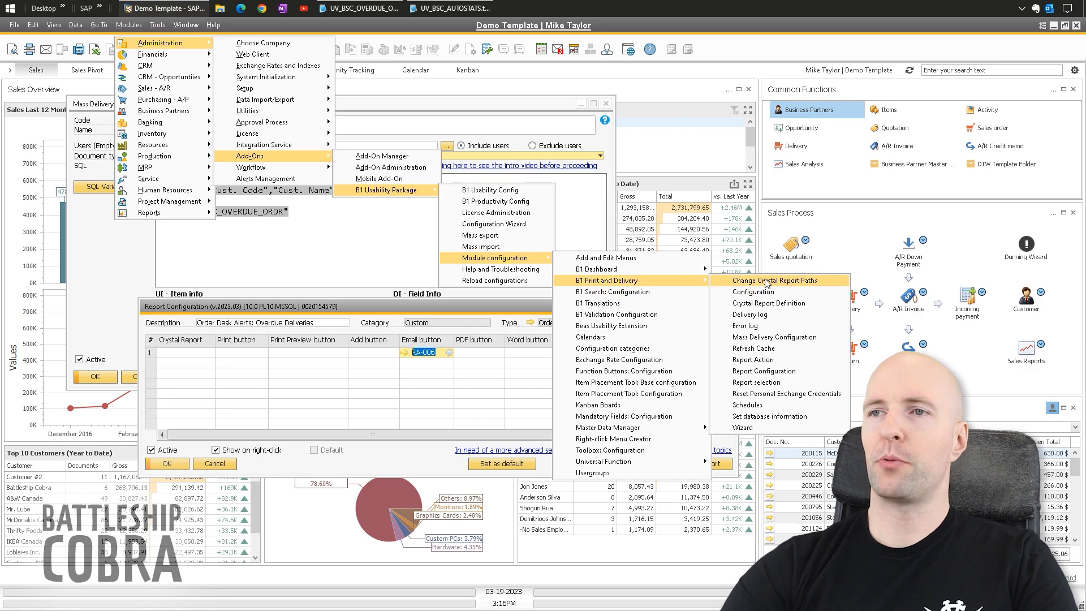
{"action": "left_click", "coordinate": [748, 406]}
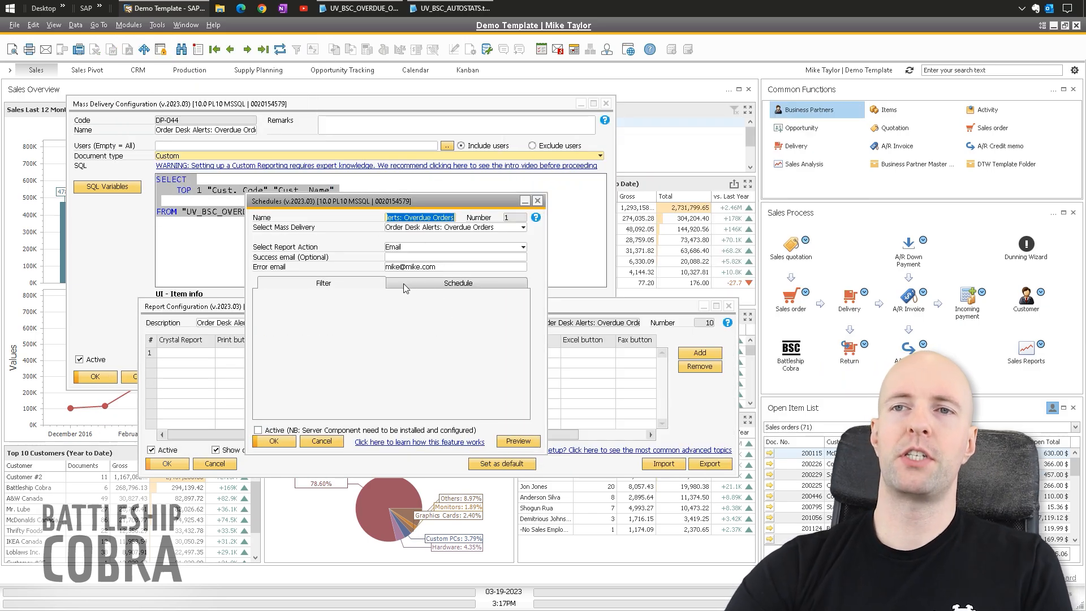
- Check the daily 2:00 timing and error e-mail setting, then preview the single McDonalds Canada result
{"action": "left_click", "coordinate": [404, 285]}
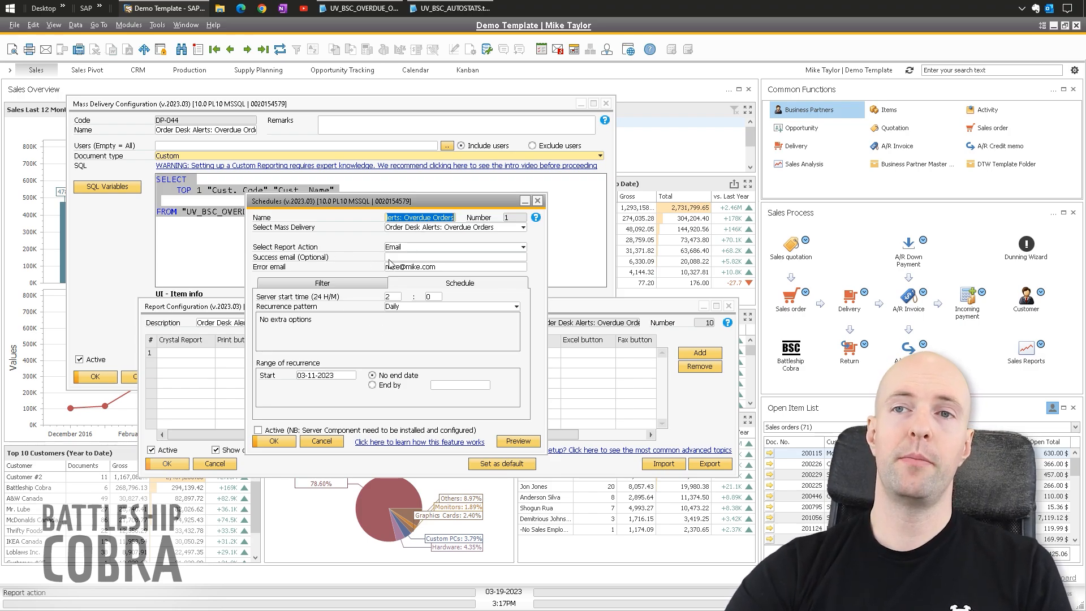
{"action": "left_click", "coordinate": [409, 266]}
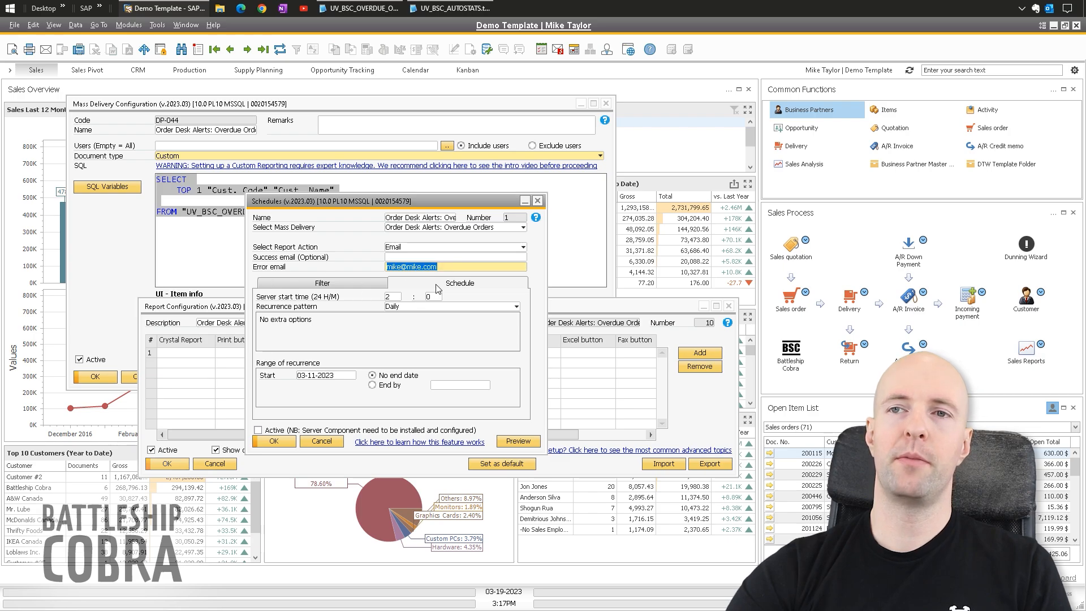
{"action": "left_click", "coordinate": [518, 441]}
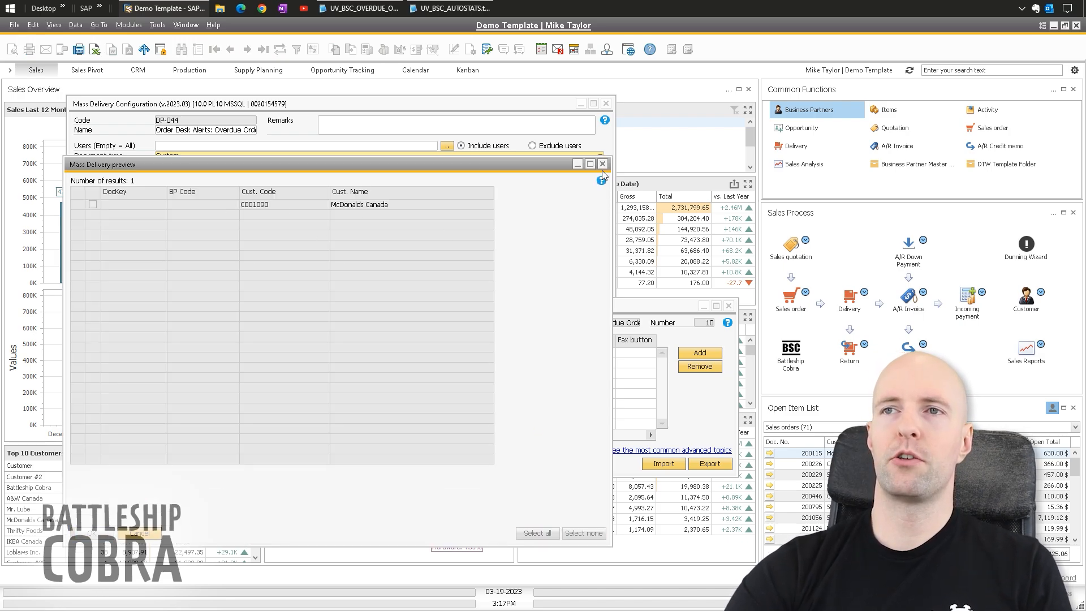
- Close the delivery preview and Schedules window, then reopen and close the RA-006 email action
{"action": "left_click", "coordinate": [602, 165]}
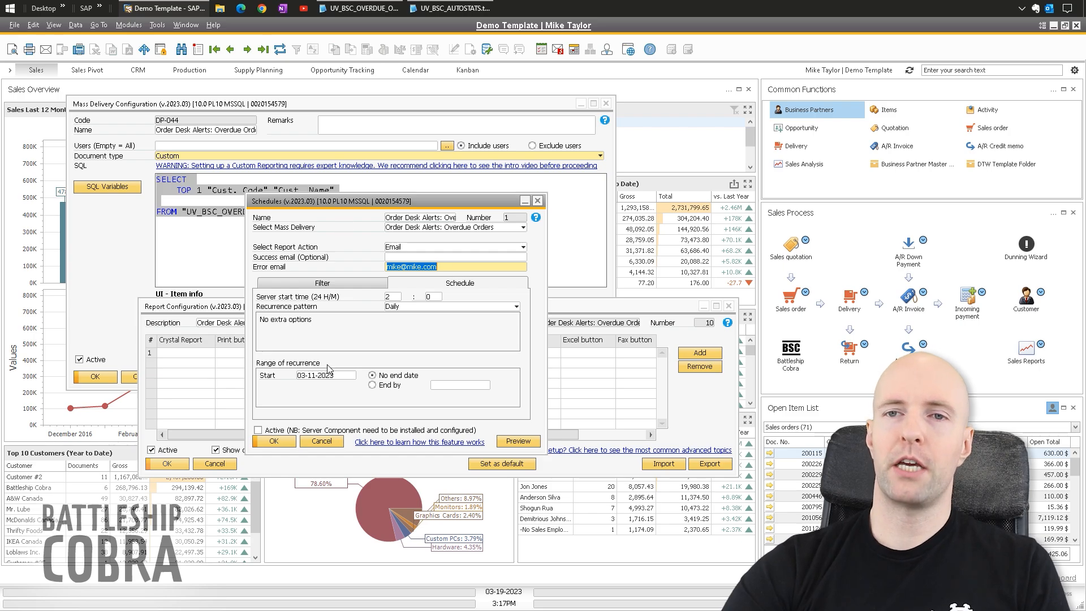
{"action": "left_click", "coordinate": [274, 441]}
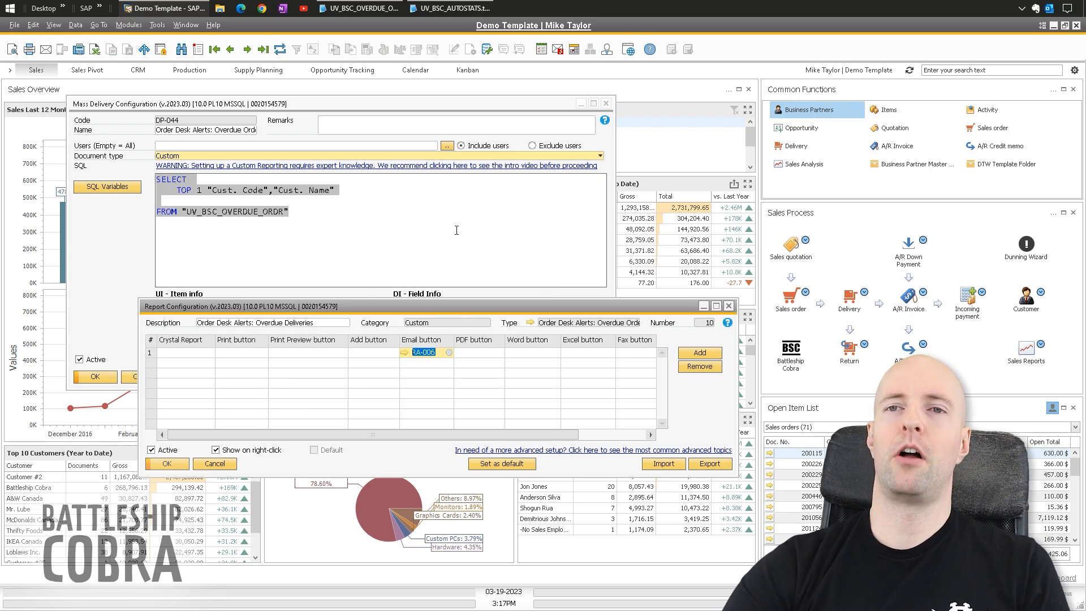
{"action": "left_click", "coordinate": [404, 352]}
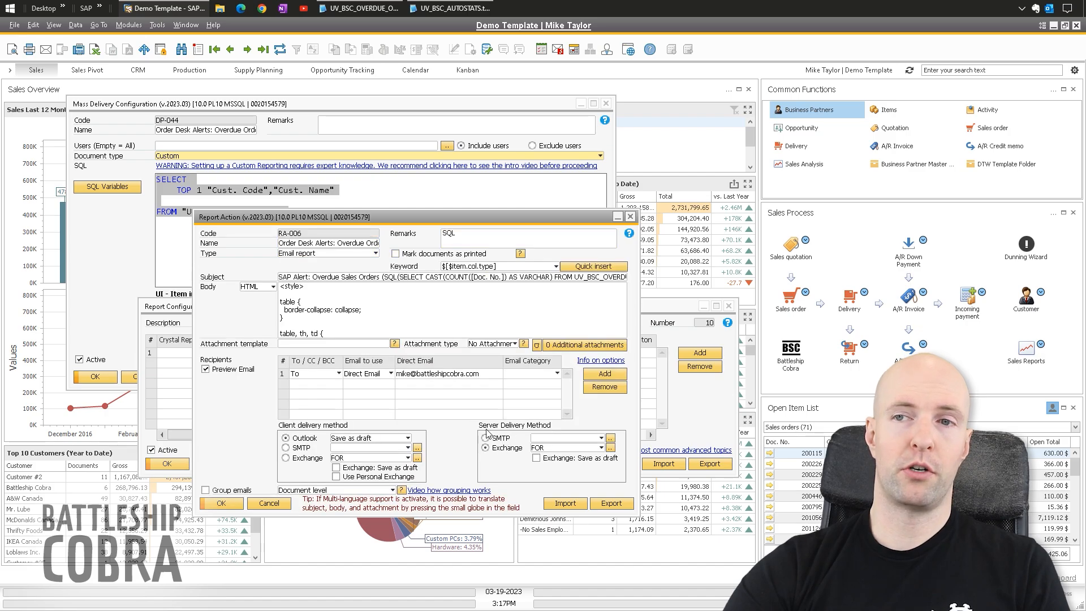
{"action": "left_click", "coordinate": [630, 216]}
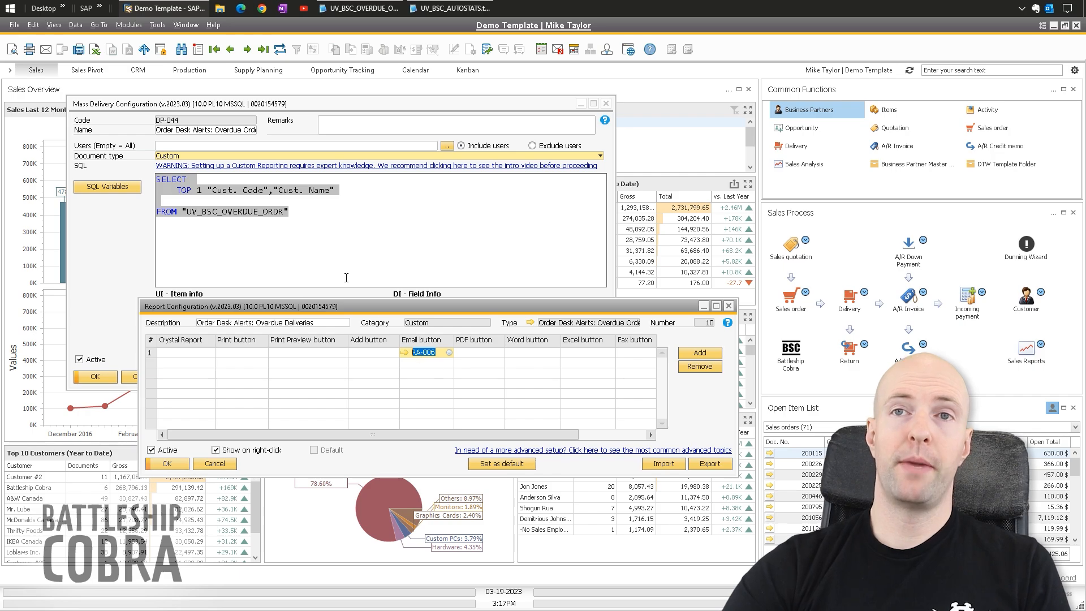
{"action": "left_click", "coordinate": [129, 25]}
- Run Mass Delivery for Order Desk Alerts: Overdue Orders, then close the dialog
{"action": "mouse_move", "coordinate": [153, 88]}
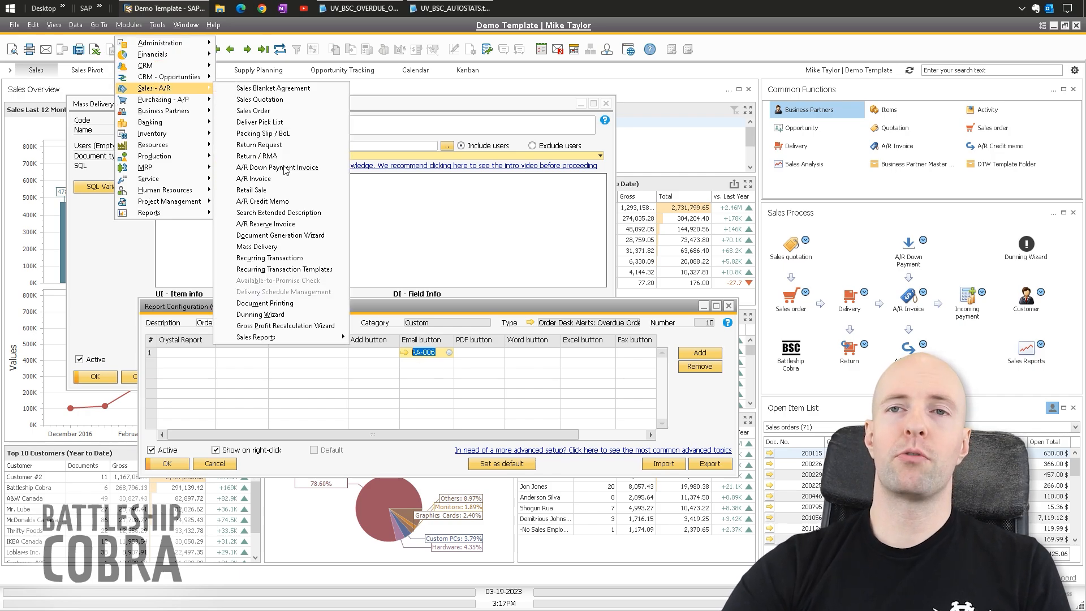
{"action": "left_click", "coordinate": [268, 248]}
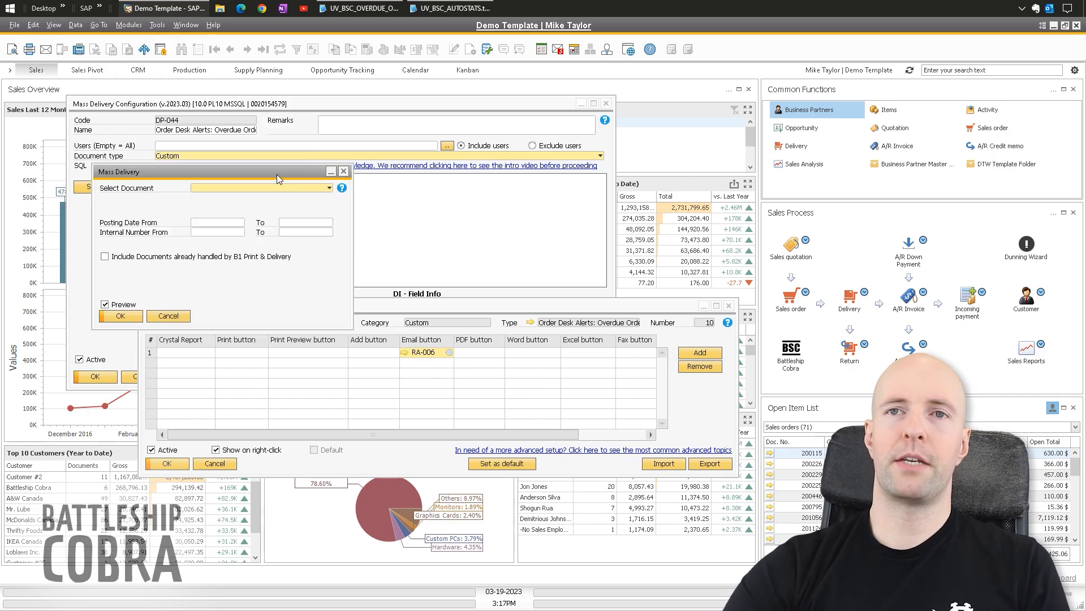
{"action": "left_click_drag", "start_coordinate": [277, 179], "coordinate": [403, 205]}
{"action": "left_click", "coordinate": [355, 212]}
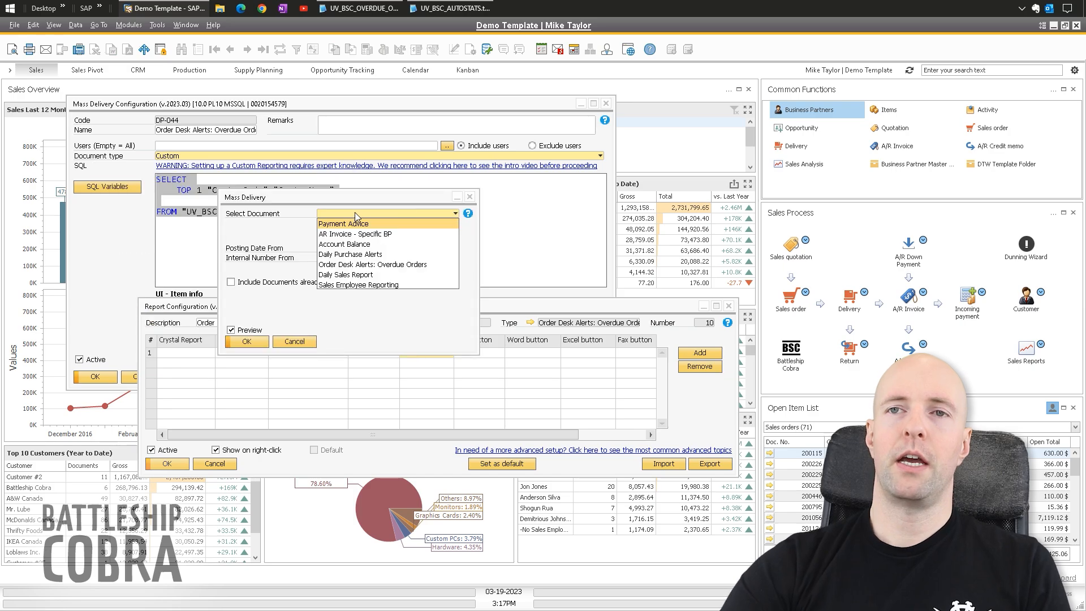
{"action": "left_click", "coordinate": [345, 264]}
{"action": "left_click", "coordinate": [247, 341]}
- Reopen RA-006 and select the Sales Reports >> Overdue Sales Orders path in its body
{"action": "left_click", "coordinate": [404, 353]}
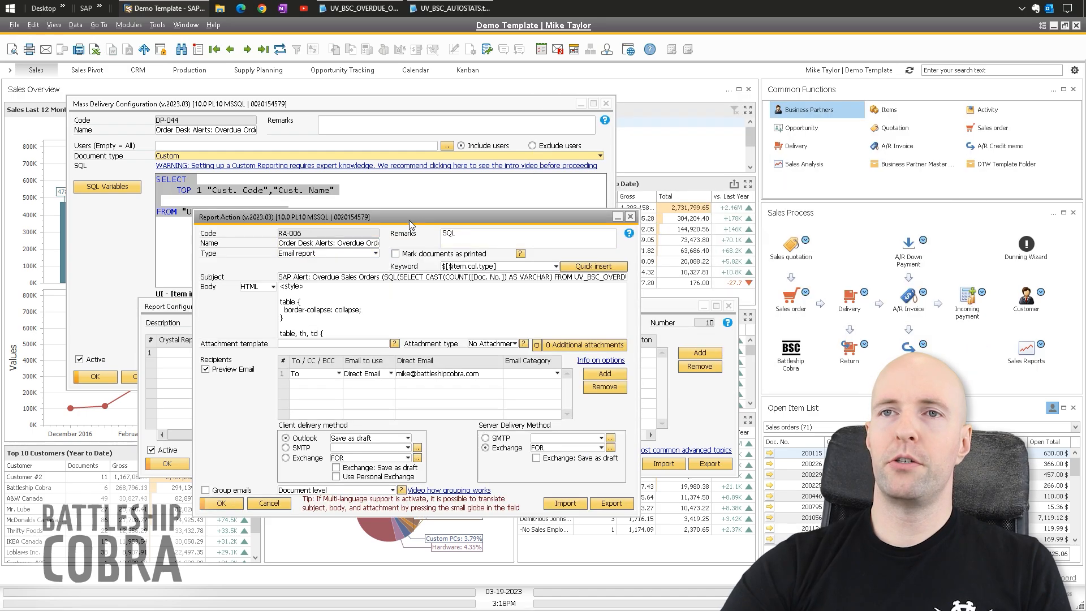
{"action": "left_click_drag", "start_coordinate": [409, 219], "coordinate": [399, 170]}
{"action": "left_click", "coordinate": [399, 253]}
{"action": "scroll", "coordinate": [399, 253], "scroll_direction": "down", "scroll_amount": 1}
{"action": "scroll", "coordinate": [399, 252], "scroll_direction": "down", "scroll_amount": 5}
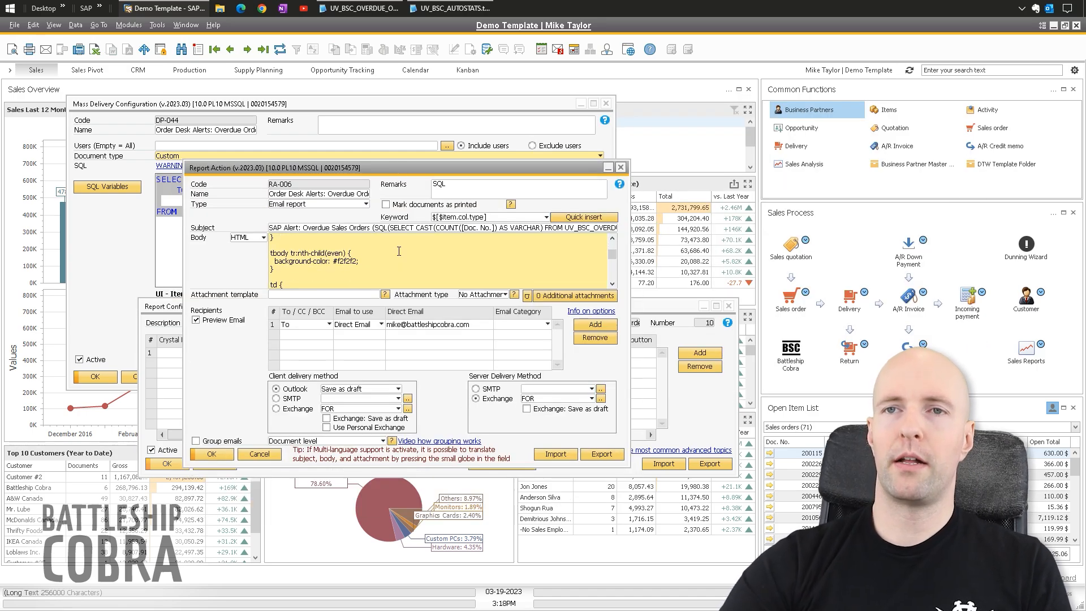
{"action": "left_click_drag", "start_coordinate": [371, 269], "coordinate": [542, 270]}
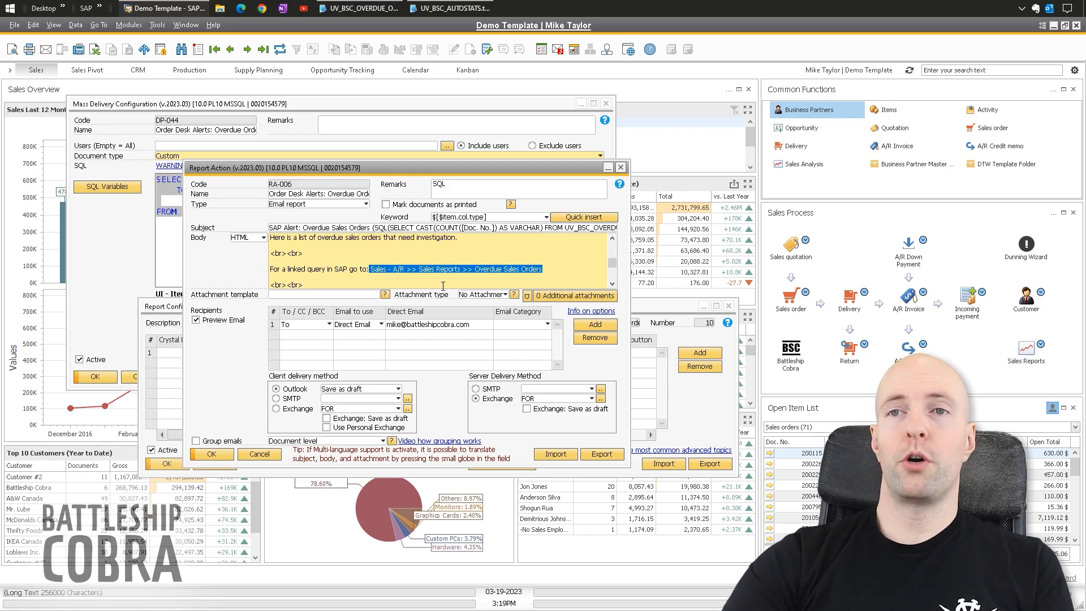
{"action": "key", "text": "Right"}
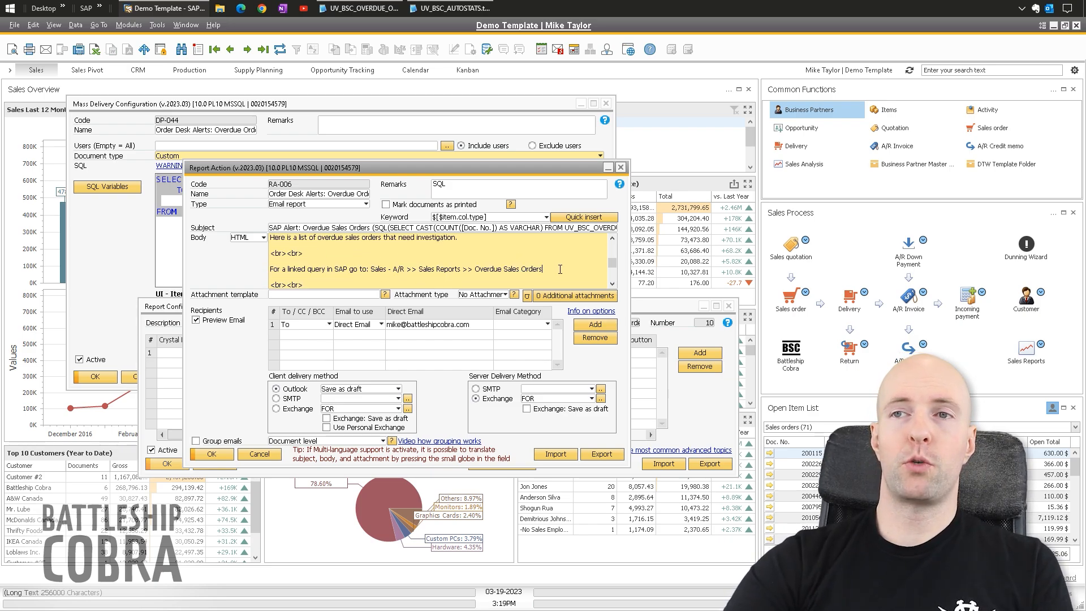
{"action": "left_click", "coordinate": [129, 25]}
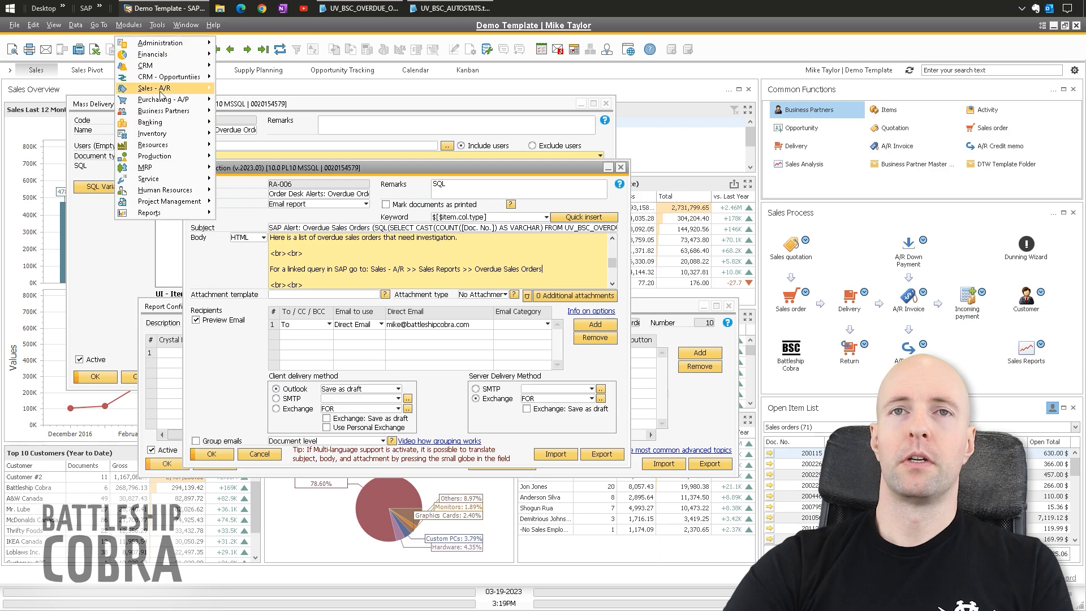
- Open the Overdue Sales Orders report listing the open overdue orders
{"action": "mouse_move", "coordinate": [136, 89]}
{"action": "mouse_move", "coordinate": [271, 339]}
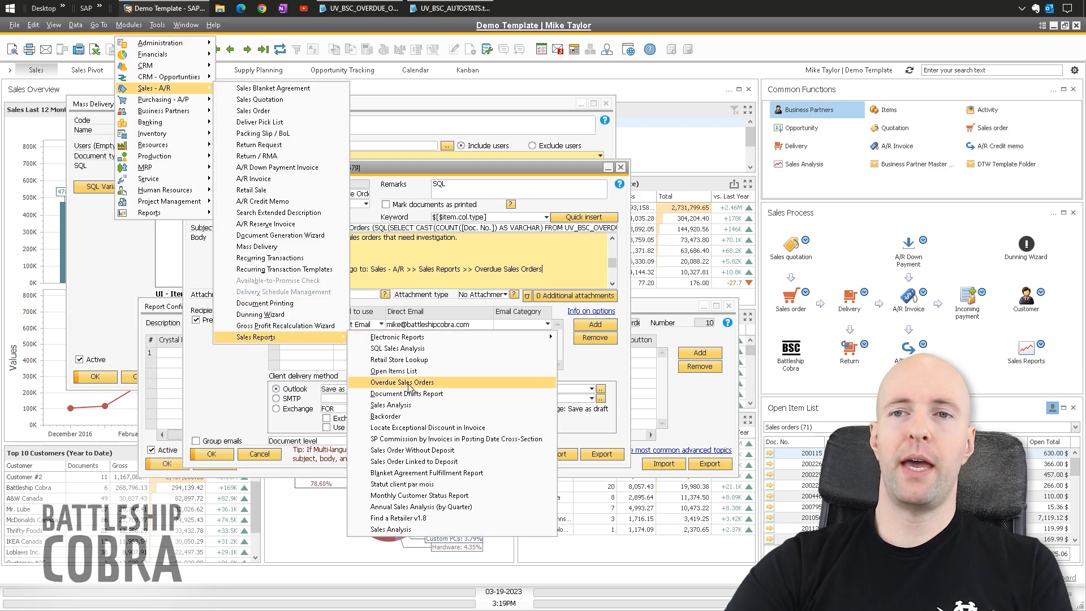
{"action": "left_click", "coordinate": [431, 384]}
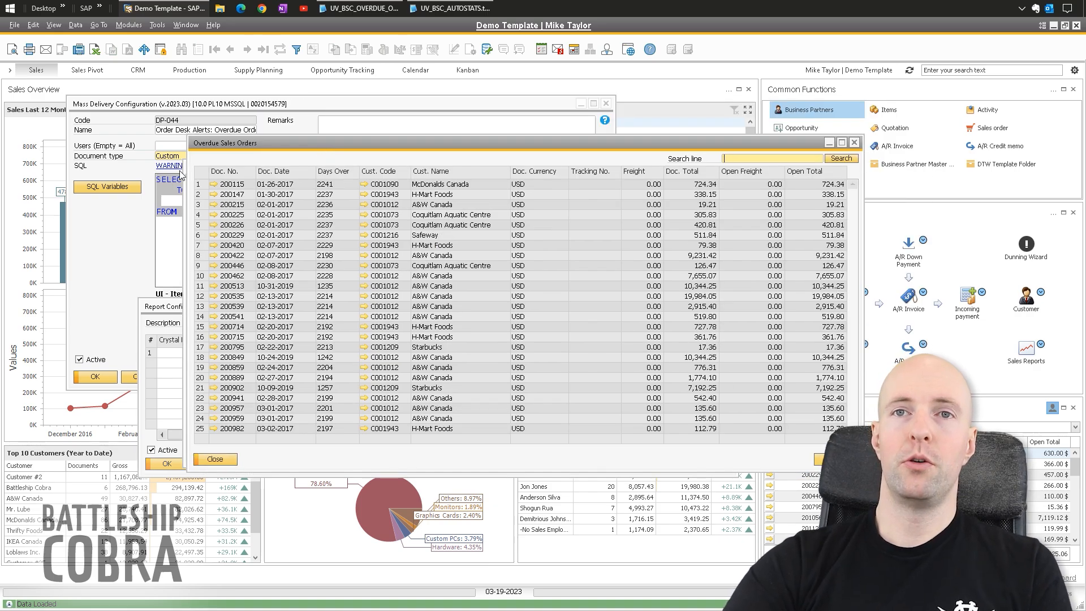
- Inspect sales order 200115 from the list, then close it and the overdue results
{"action": "double_click", "coordinate": [234, 186]}
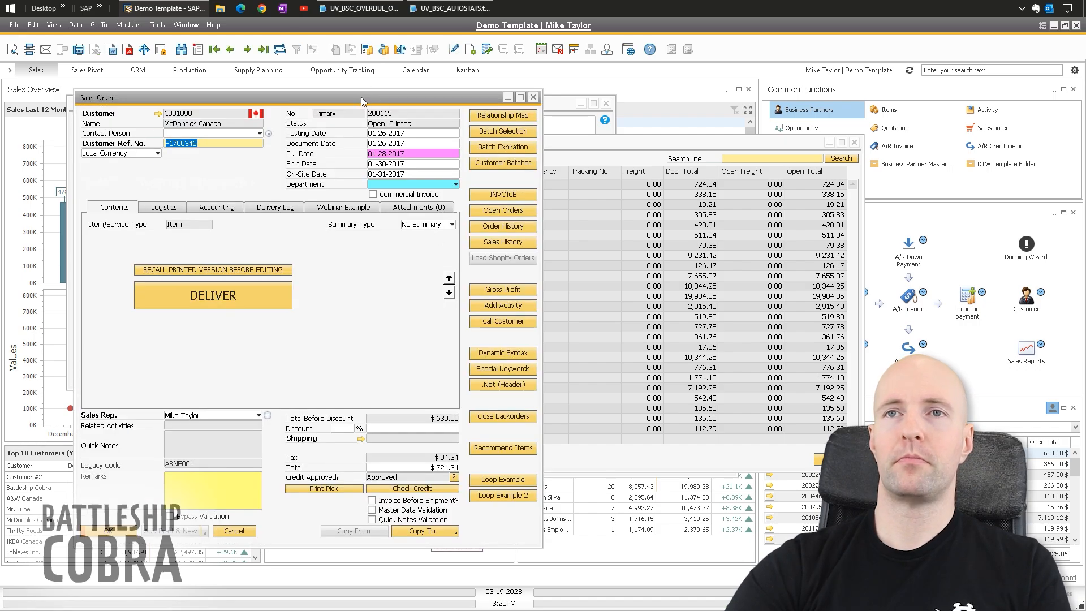
{"action": "left_click_drag", "start_coordinate": [361, 97], "coordinate": [454, 96]}
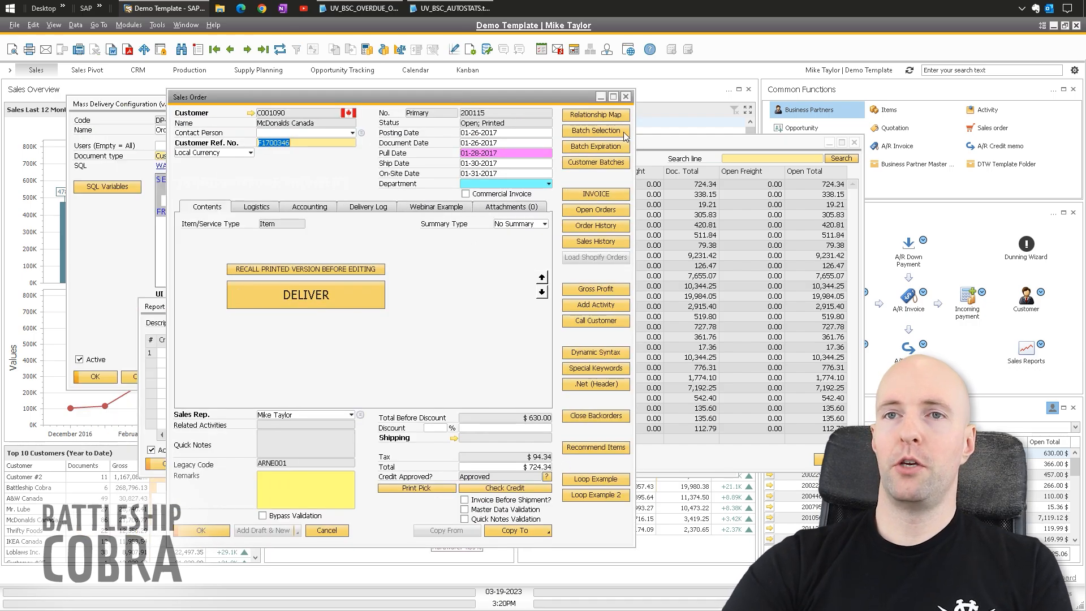
{"action": "left_click", "coordinate": [626, 98]}
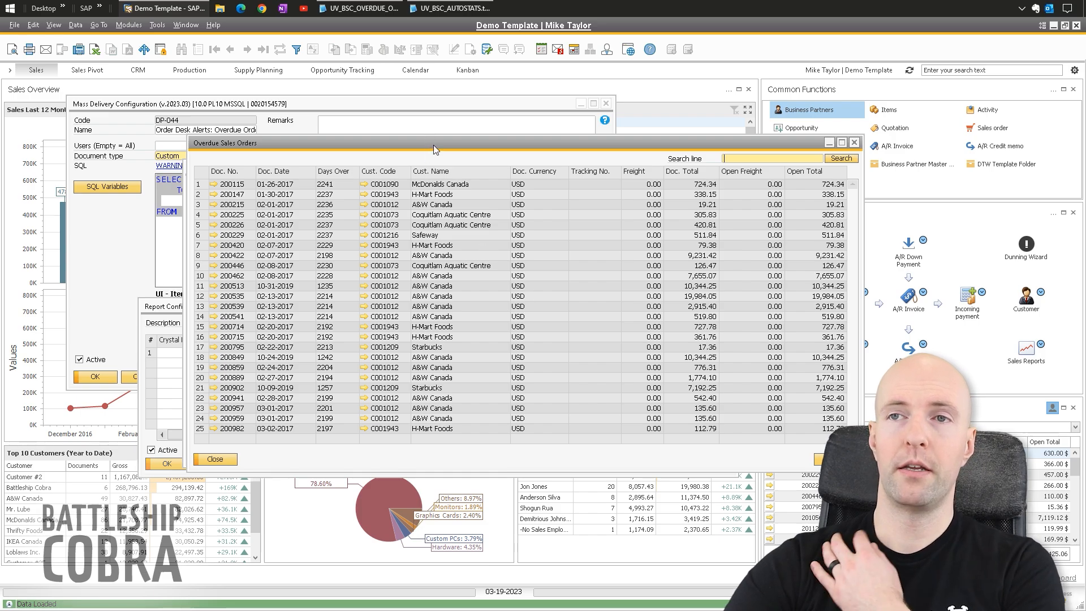
{"action": "left_click_drag", "start_coordinate": [433, 145], "coordinate": [366, 127]}
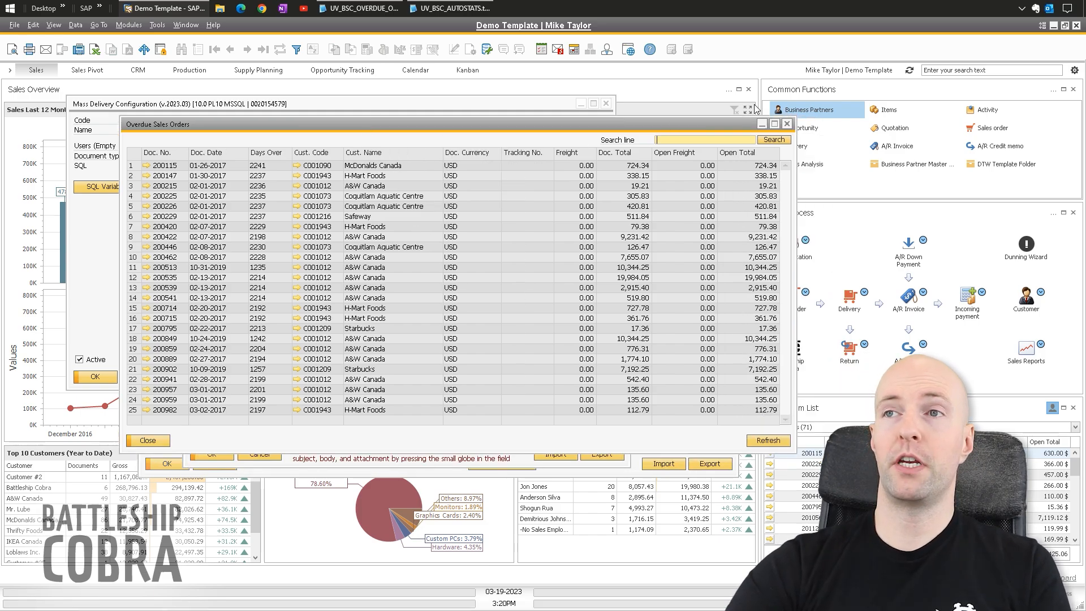
{"action": "left_click", "coordinate": [787, 124]}
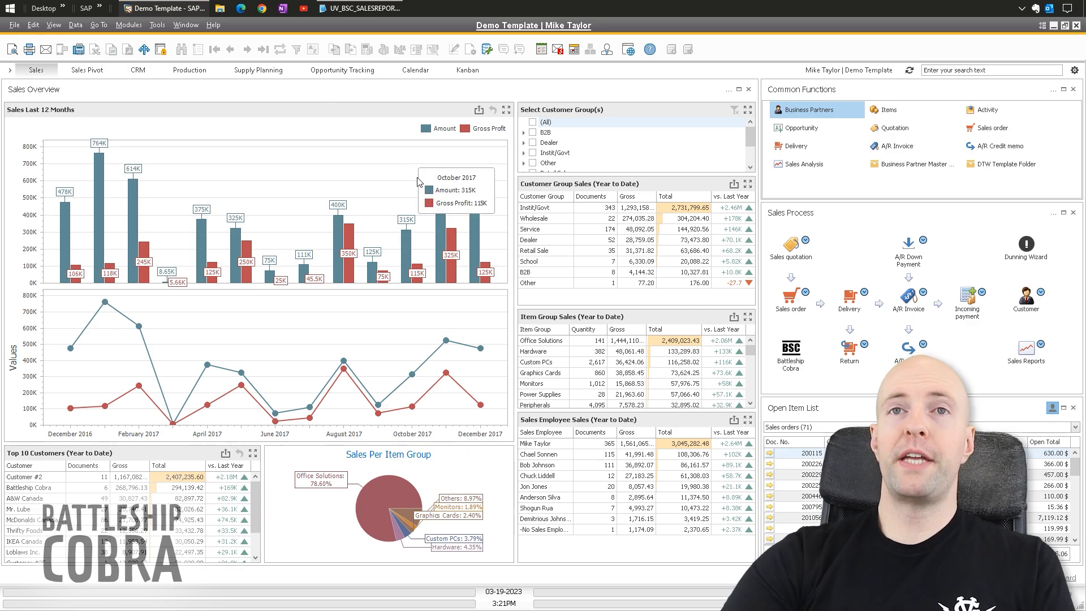
- Open Mass Delivery Configuration from the B1 Usability Package's B1 Print and Delivery settings
{"action": "left_click", "coordinate": [129, 24]}
{"action": "mouse_move", "coordinate": [136, 44]}
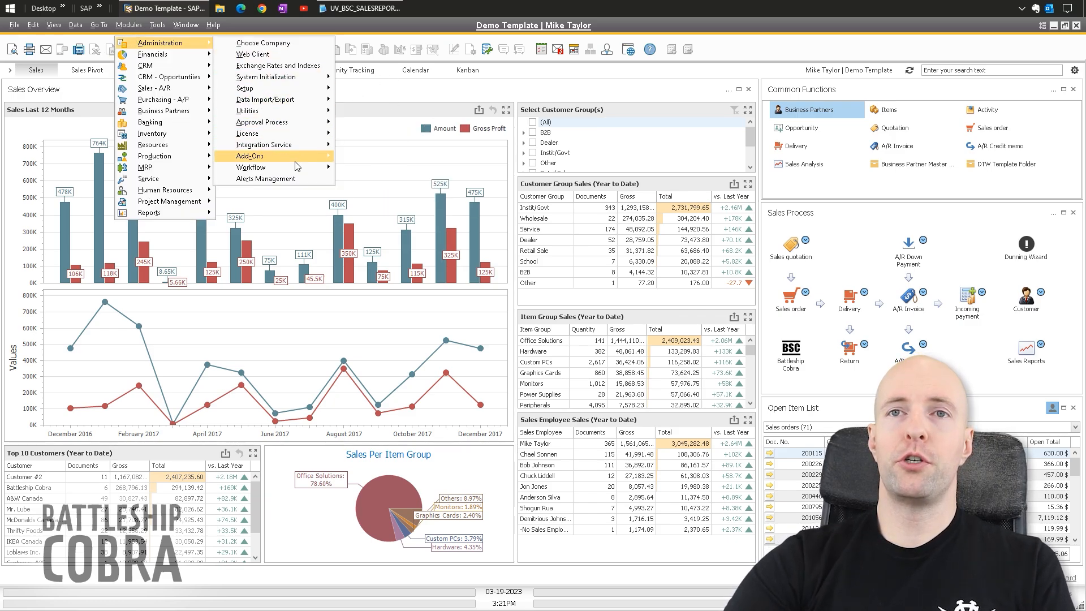
{"action": "mouse_move", "coordinate": [308, 157]}
{"action": "mouse_move", "coordinate": [383, 193]}
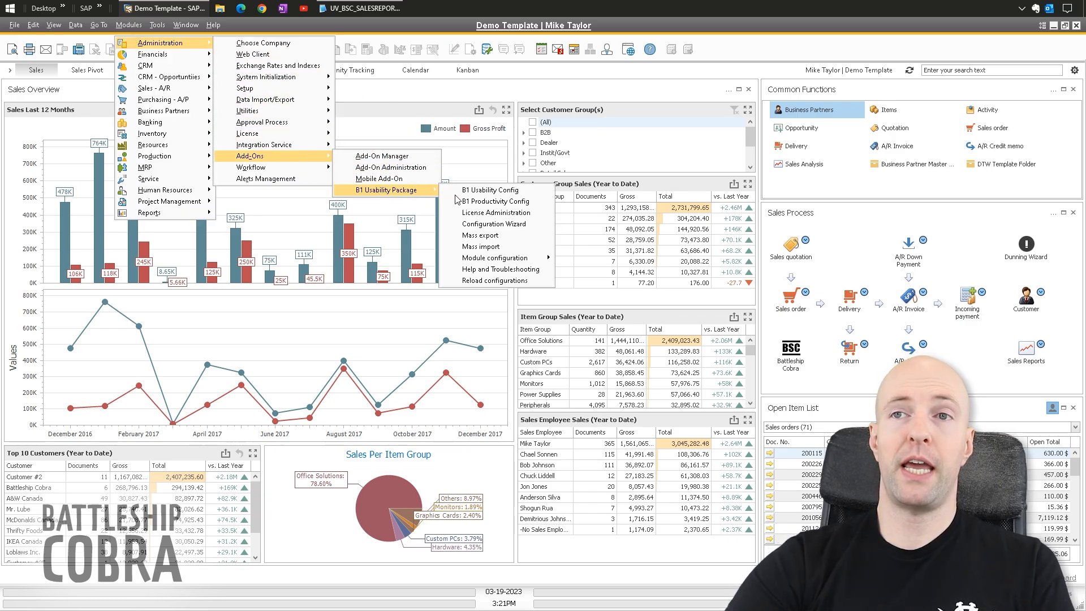
{"action": "mouse_move", "coordinate": [532, 260]}
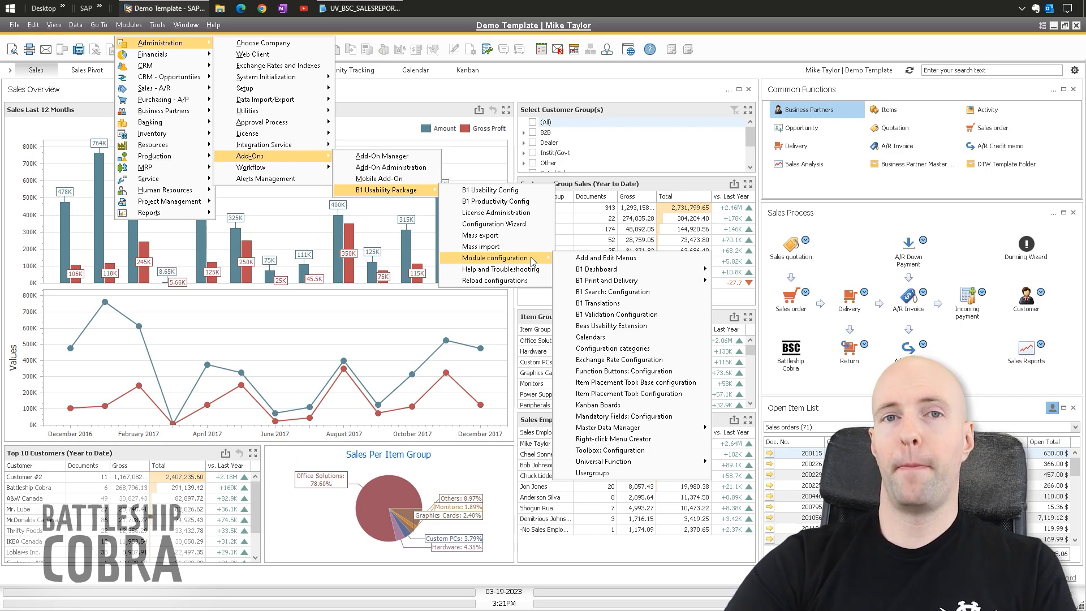
{"action": "mouse_move", "coordinate": [634, 283]}
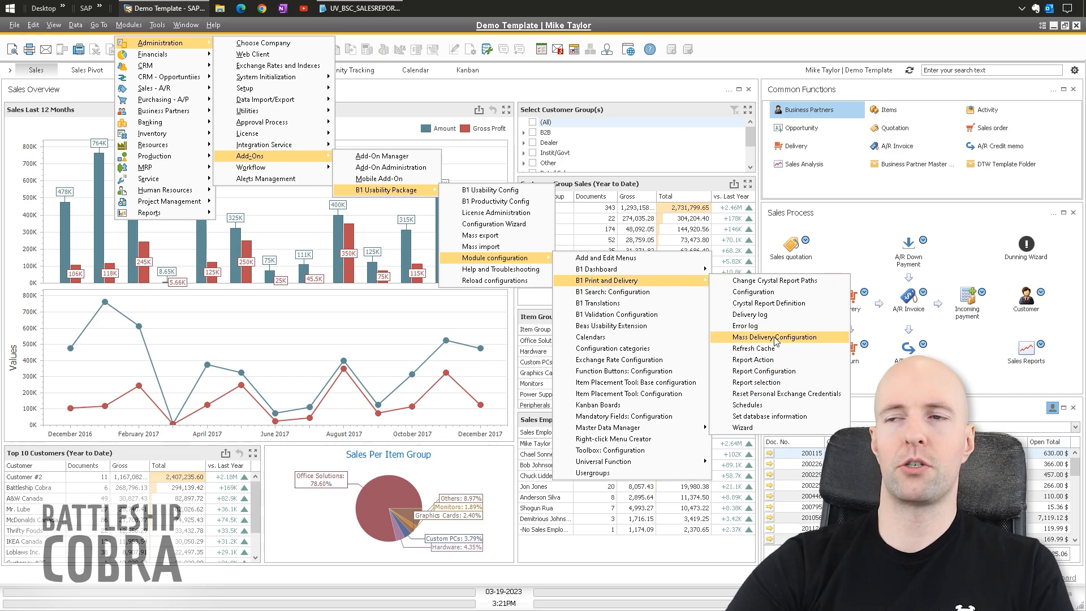
{"action": "left_click", "coordinate": [775, 337]}
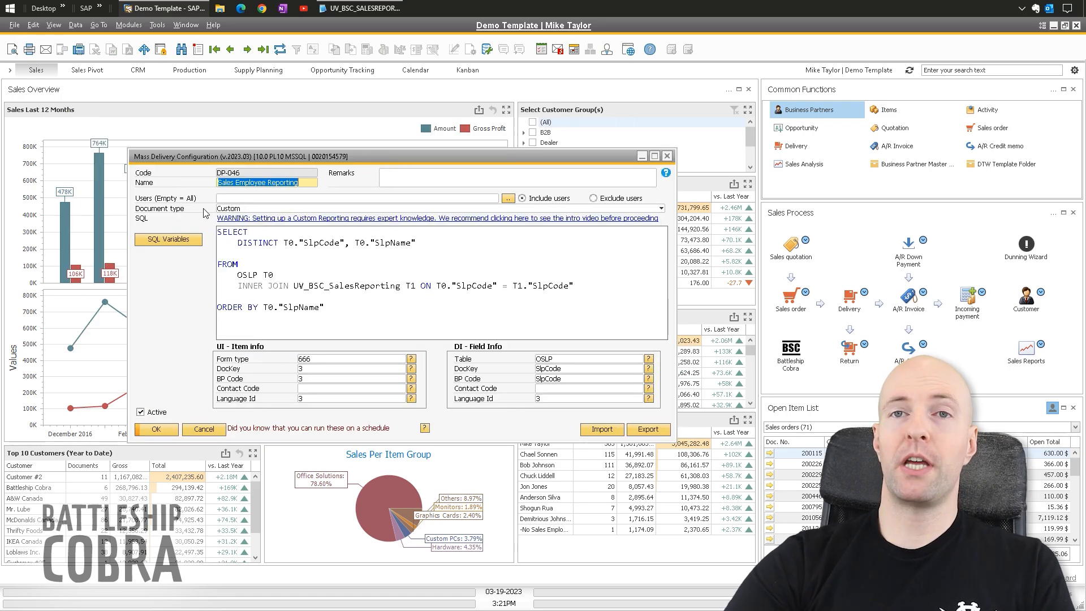
- Highlight DP-046's salesperson SQL query and its join to the sales reporting view
{"action": "left_click_drag", "start_coordinate": [165, 155], "coordinate": [154, 145]}
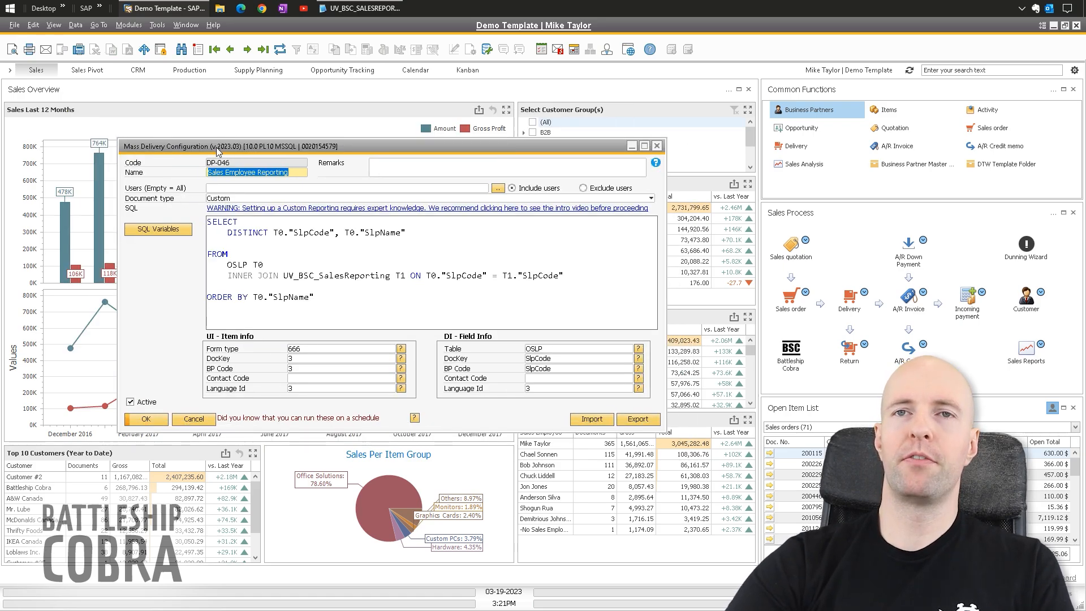
{"action": "left_click_drag", "start_coordinate": [327, 299], "coordinate": [209, 221]}
{"action": "left_click_drag", "start_coordinate": [273, 264], "coordinate": [396, 274]}
- Bring up UV_BSC_SALESREPORTING.txt and review its SlpName, DocTotal columns and tracking-link CASE block
{"action": "left_click", "coordinate": [359, 8]}
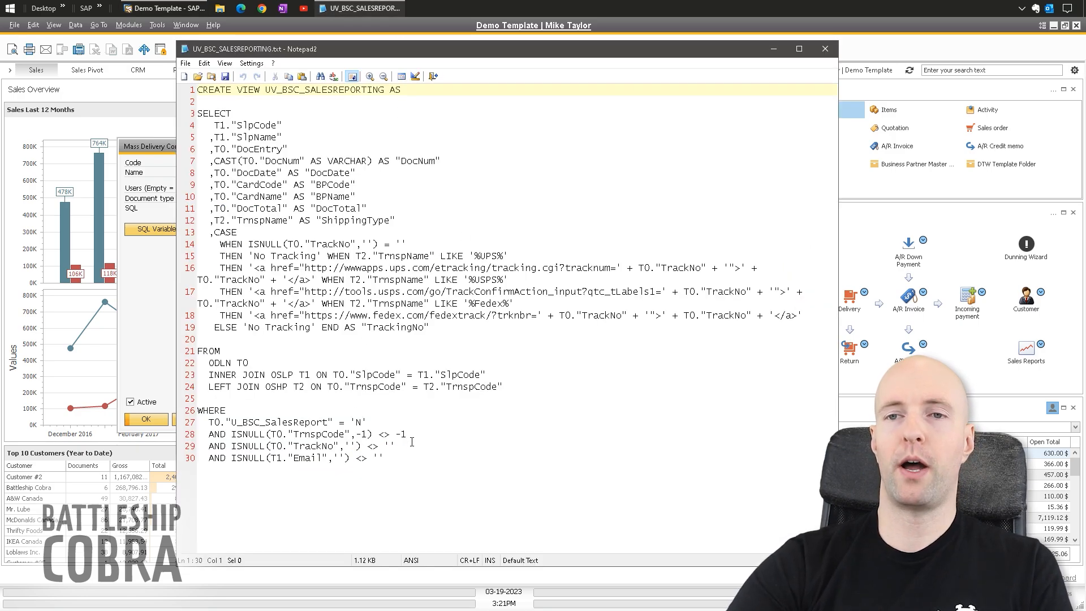
{"action": "left_click_drag", "start_coordinate": [387, 458], "coordinate": [198, 423]}
{"action": "left_click", "coordinate": [317, 435]}
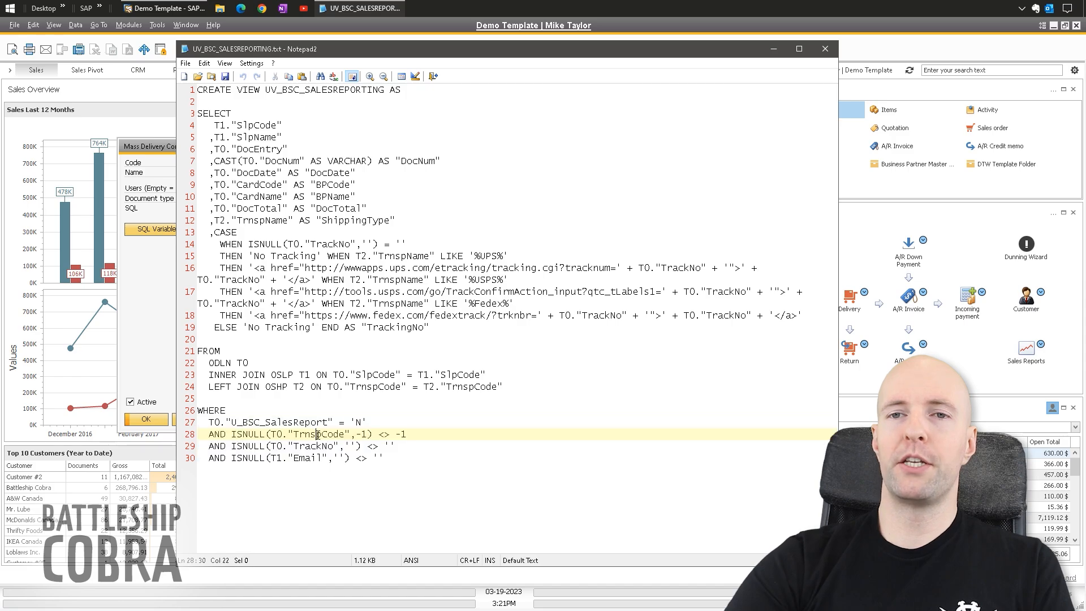
{"action": "left_click_drag", "start_coordinate": [372, 423], "coordinate": [198, 423]}
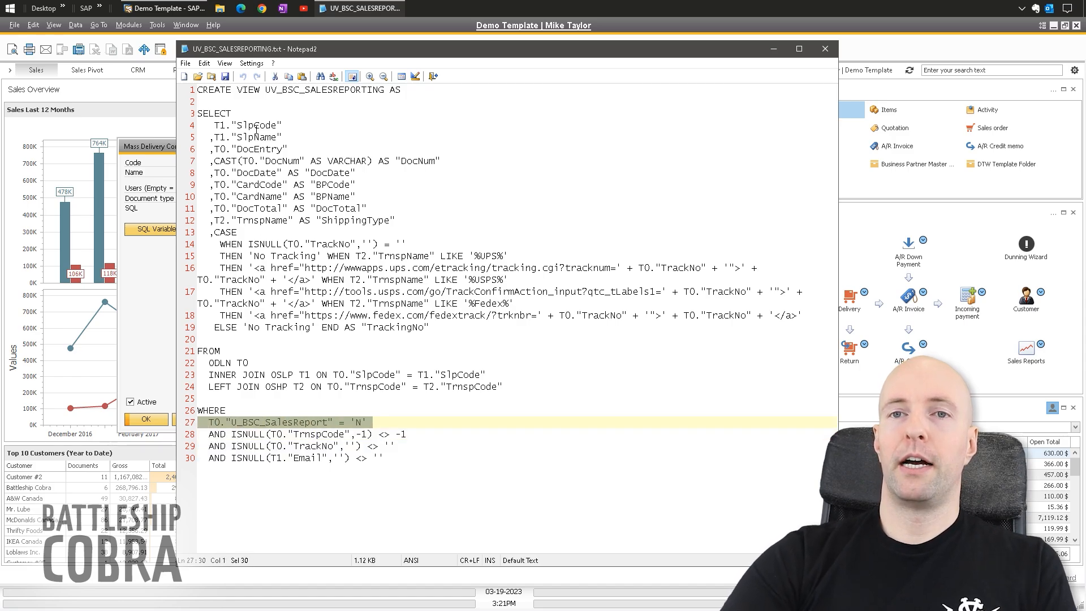
{"action": "left_click", "coordinate": [296, 140]}
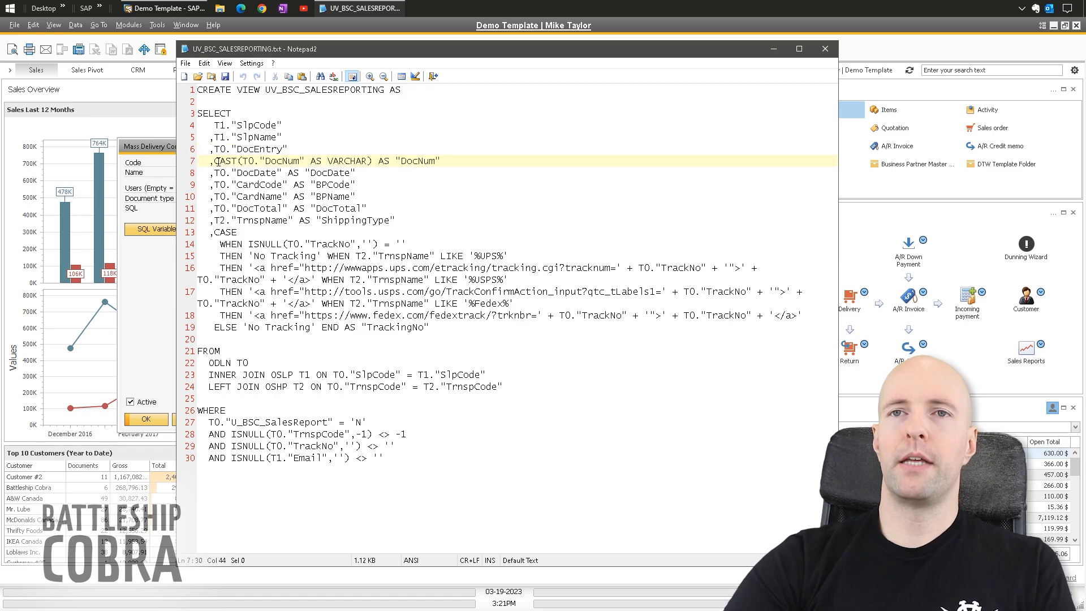
{"action": "left_click", "coordinate": [379, 196]}
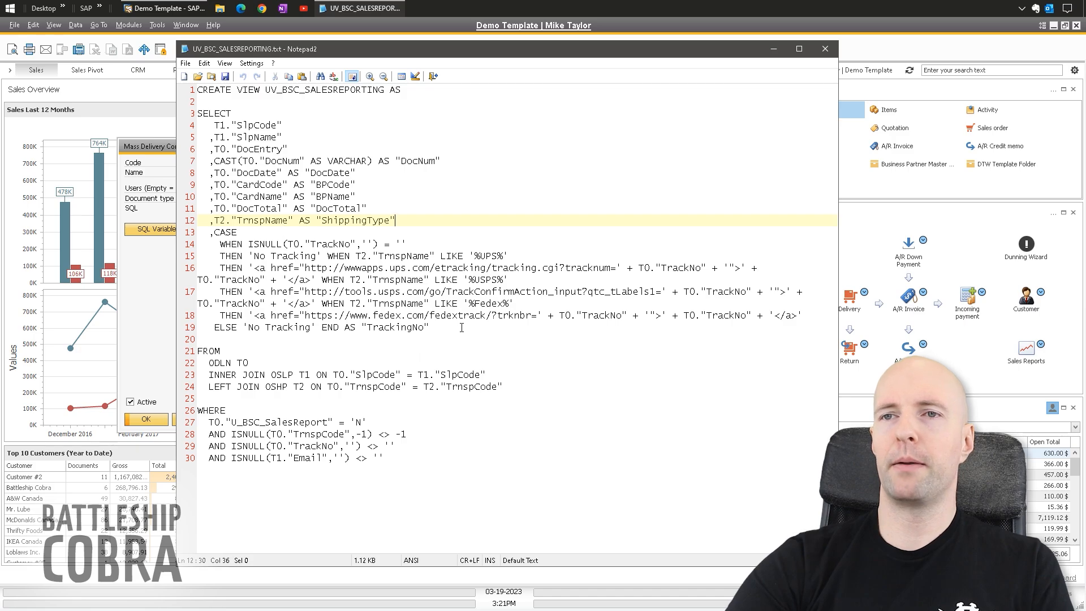
{"action": "left_click_drag", "start_coordinate": [439, 333], "coordinate": [220, 243]}
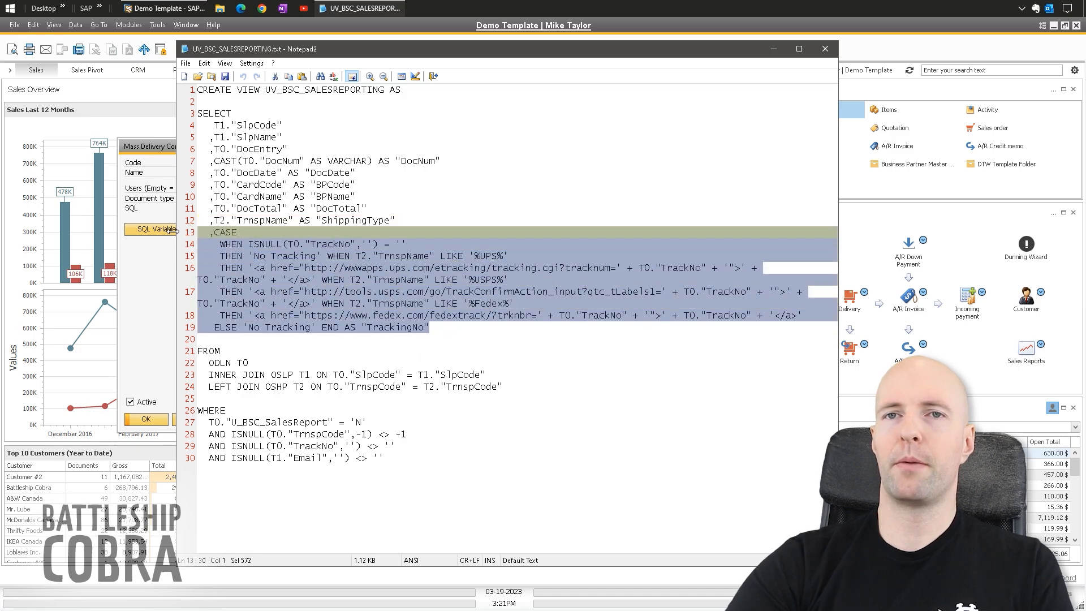
{"action": "left_click", "coordinate": [325, 280]}
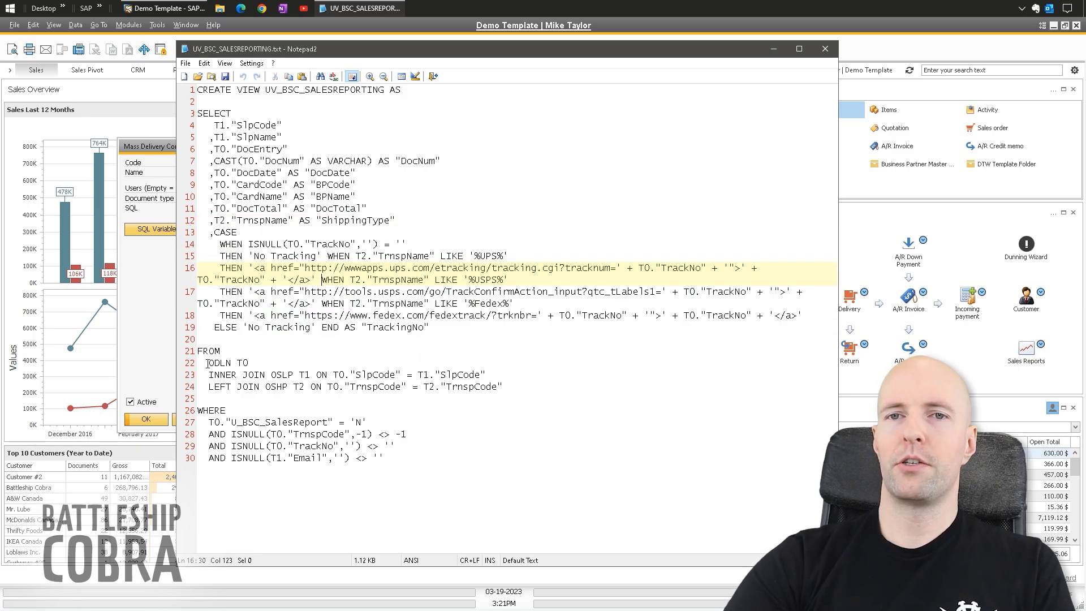
- Highlight the ODLN T0 source table and the shipping type join
{"action": "left_click_drag", "start_coordinate": [211, 363], "coordinate": [249, 363]}
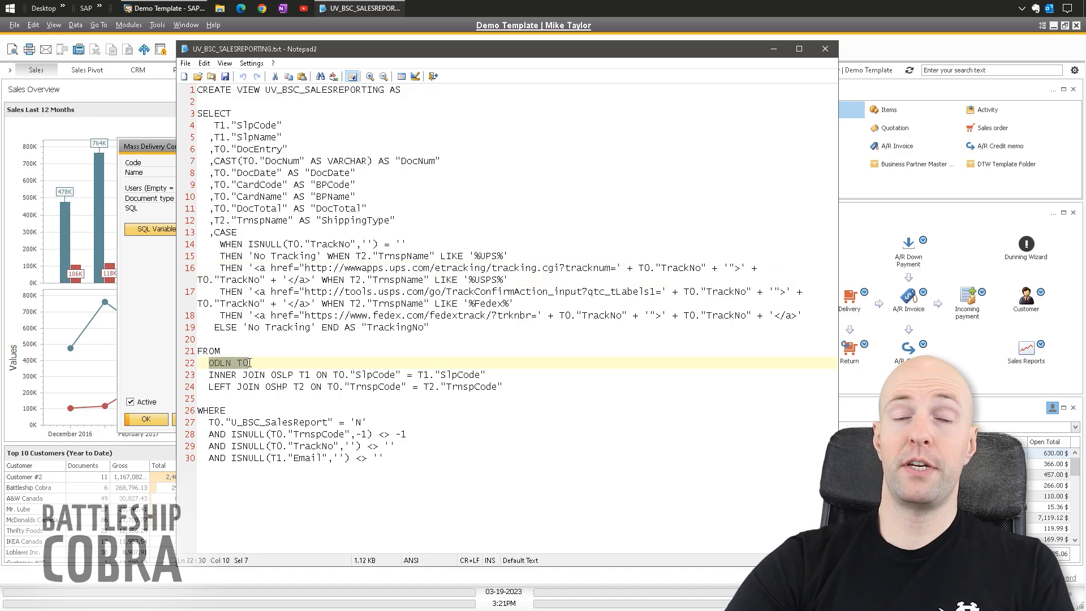
{"action": "left_click_drag", "start_coordinate": [483, 374], "coordinate": [333, 374]}
{"action": "left_click", "coordinate": [362, 399]}
- Review the WHERE filters: U_BSC_SalesReport = 'N', TrnspCode, TrackNo and sales employee e-mail
{"action": "left_click_drag", "start_coordinate": [376, 423], "coordinate": [208, 423]}
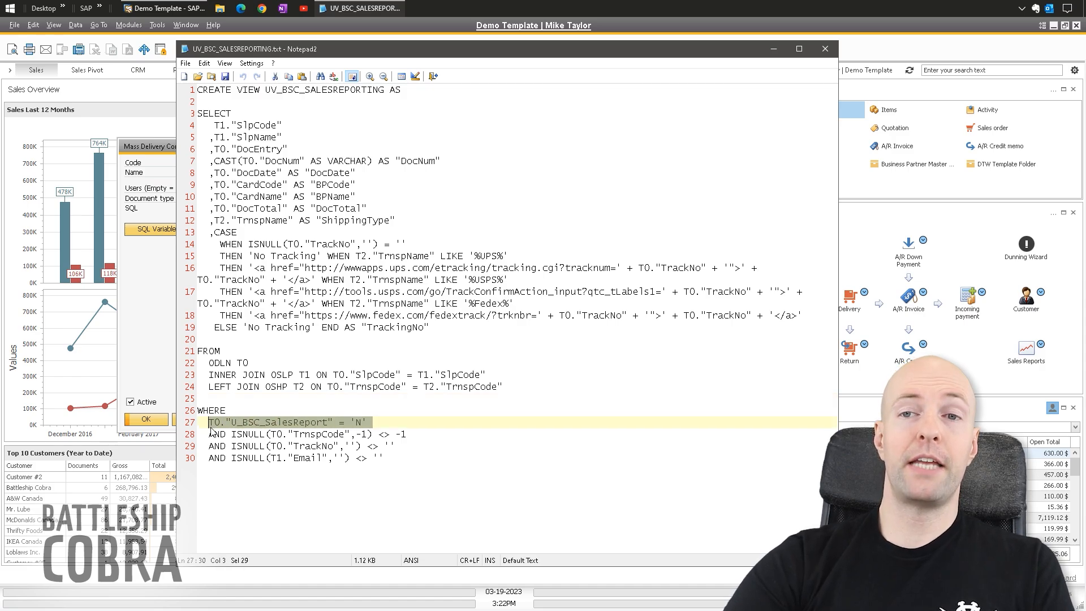
{"action": "left_click", "coordinate": [392, 421]}
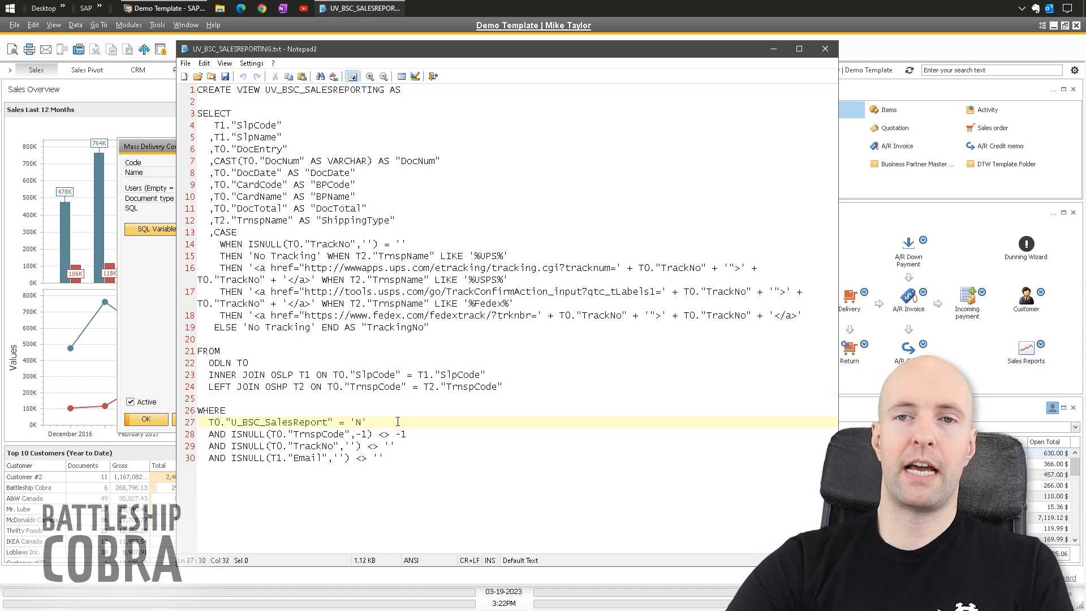
{"action": "left_click_drag", "start_coordinate": [208, 422], "coordinate": [333, 419]}
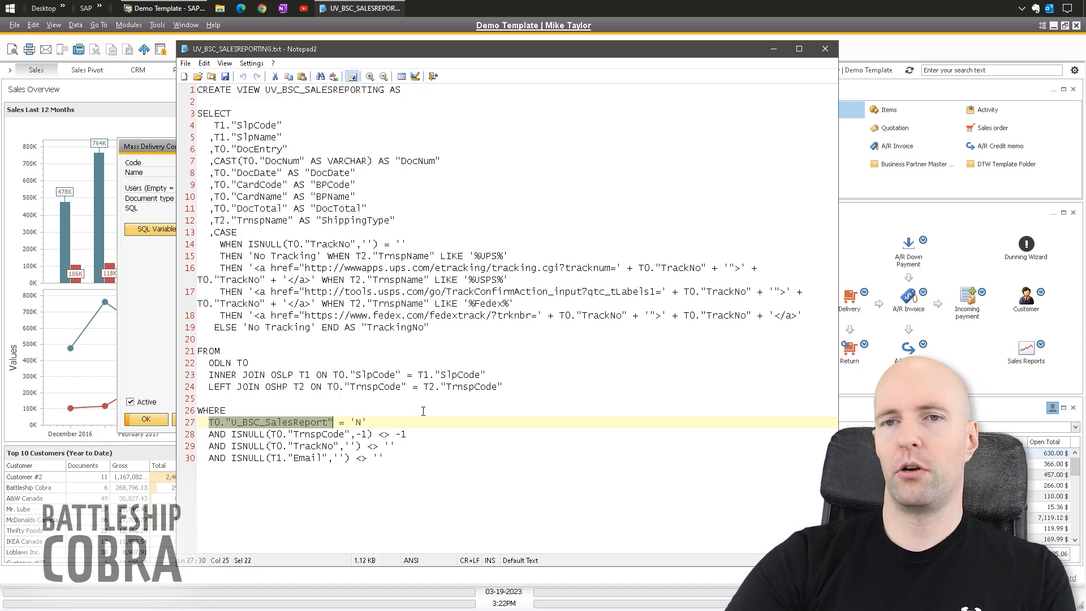
{"action": "left_click", "coordinate": [377, 422]}
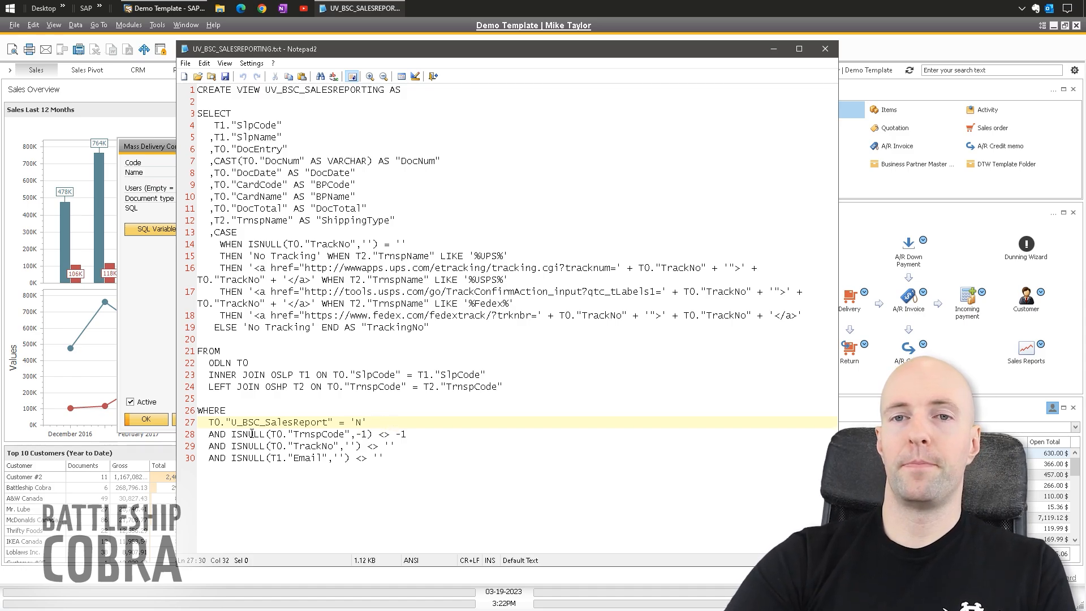
{"action": "left_click_drag", "start_coordinate": [209, 434], "coordinate": [433, 432]}
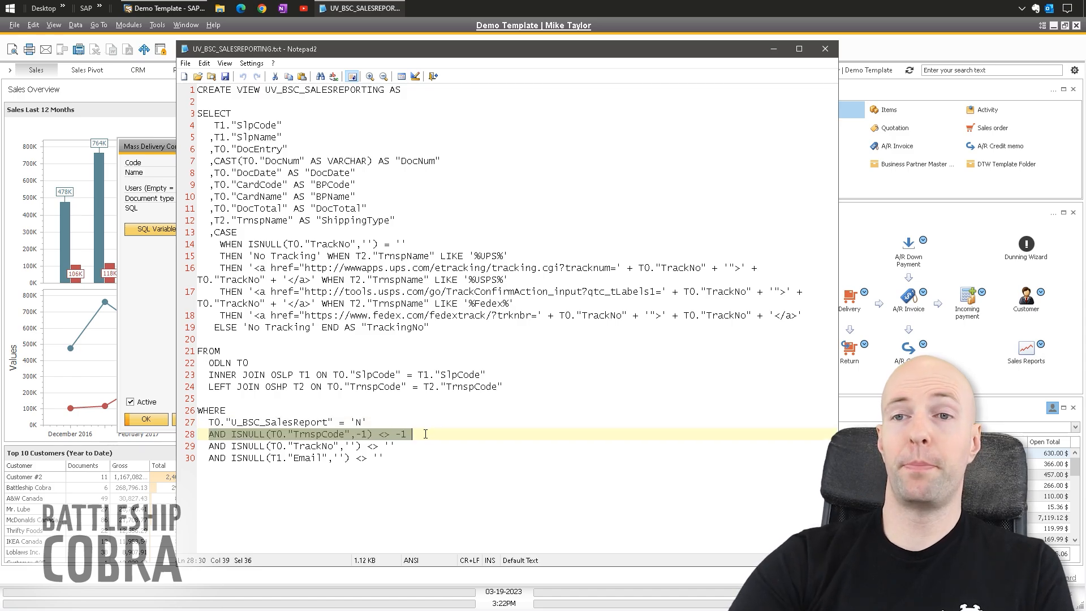
{"action": "left_click", "coordinate": [425, 434]}
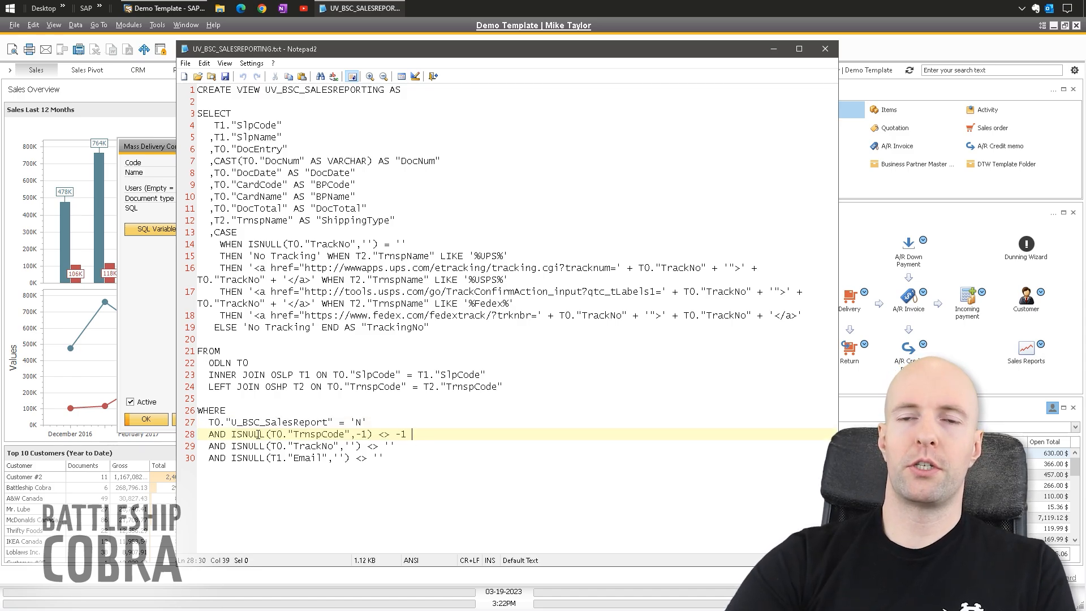
{"action": "left_click_drag", "start_coordinate": [232, 435], "coordinate": [209, 447]}
{"action": "left_click", "coordinate": [404, 445]}
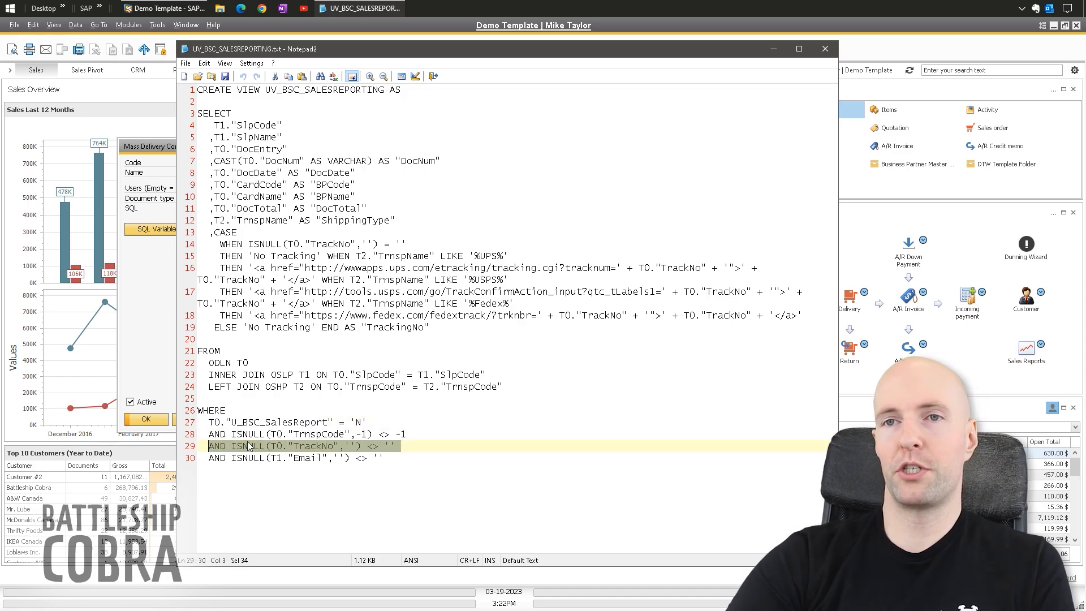
{"action": "left_click_drag", "start_coordinate": [397, 457], "coordinate": [211, 460]}
{"action": "left_click", "coordinate": [379, 434]}
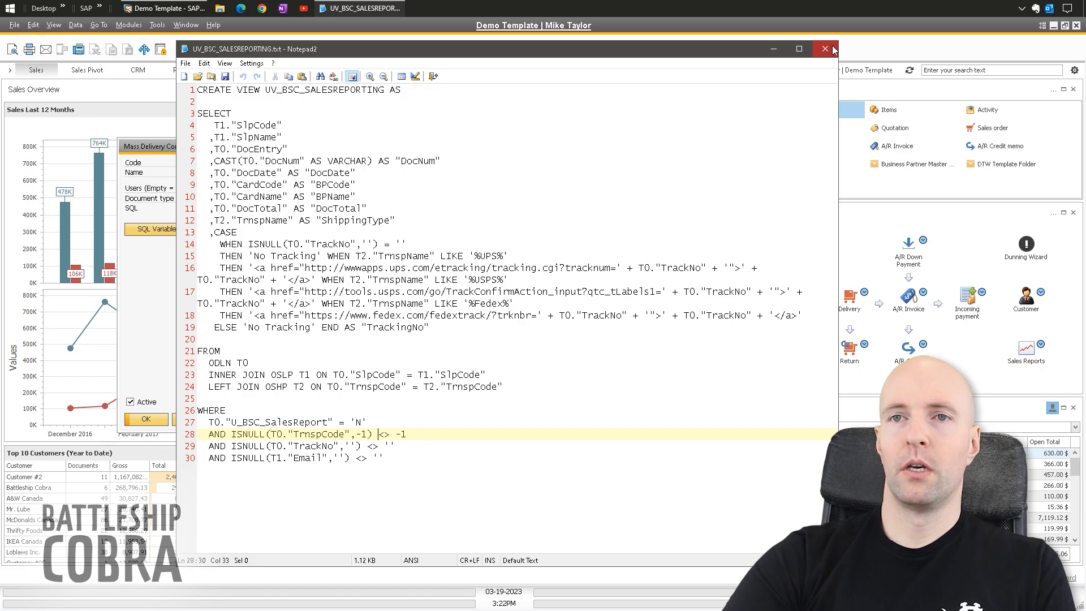
- Minimize Notepad2 and highlight the query's DISTINCT salesperson columns and UV_BSC_SalesReporting join
{"action": "left_click", "coordinate": [773, 49]}
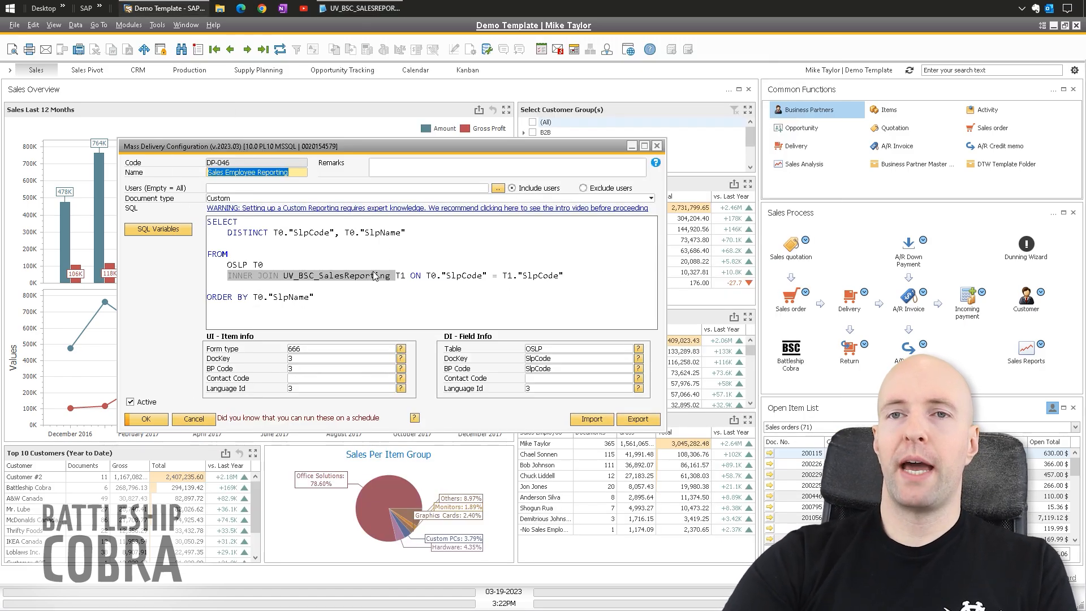
{"action": "left_click", "coordinate": [295, 275]}
{"action": "left_click_drag", "start_coordinate": [409, 233], "coordinate": [227, 234]}
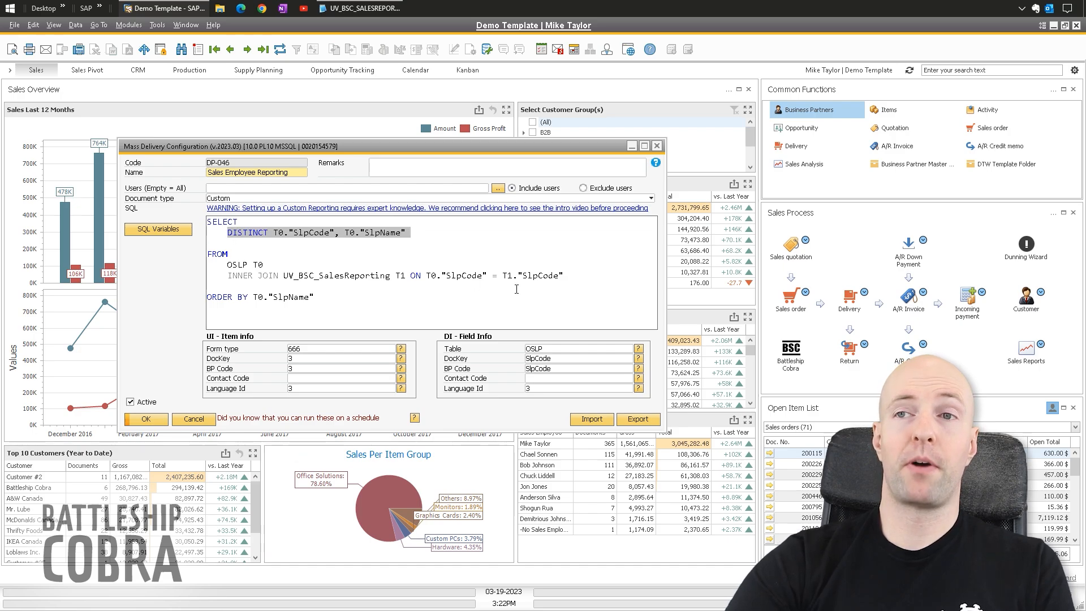
{"action": "left_click_drag", "start_coordinate": [571, 277], "coordinate": [228, 277]}
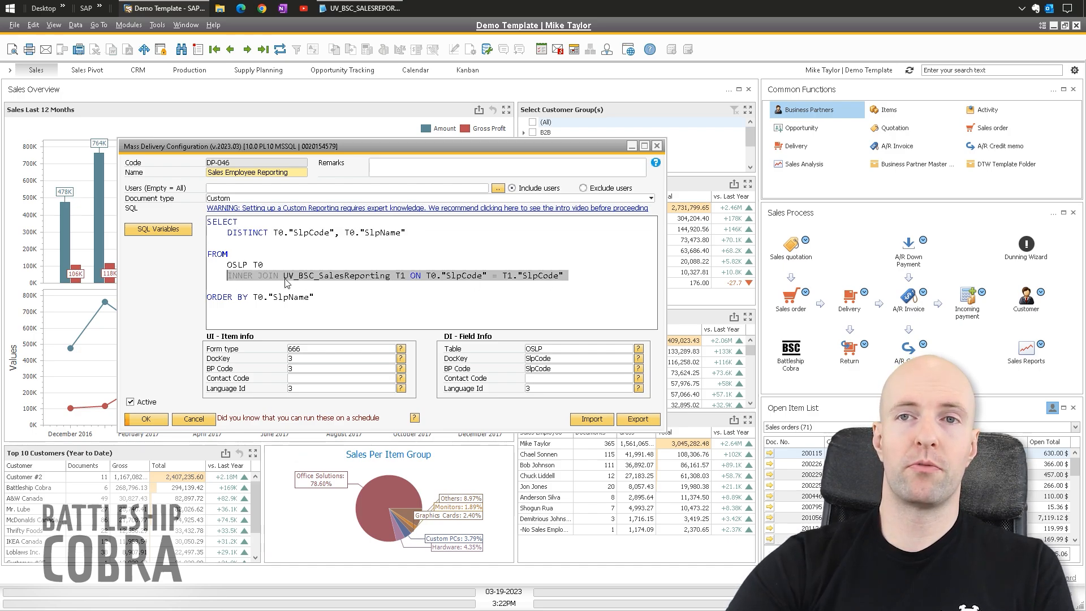
{"action": "left_click", "coordinate": [306, 281]}
{"action": "left_click_drag", "start_coordinate": [228, 234], "coordinate": [420, 229]}
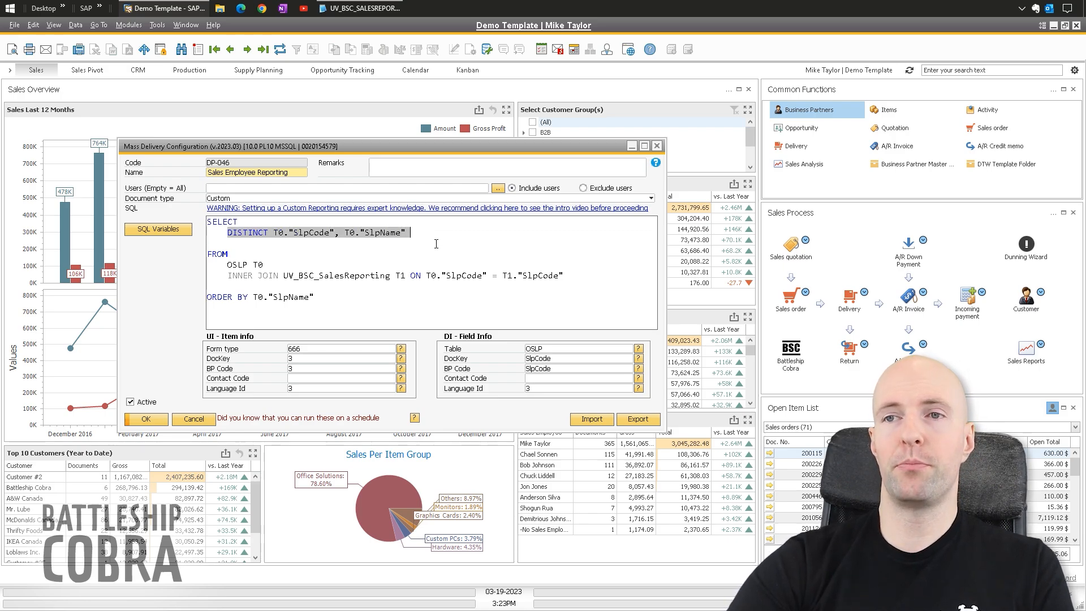
{"action": "left_click", "coordinate": [307, 249]}
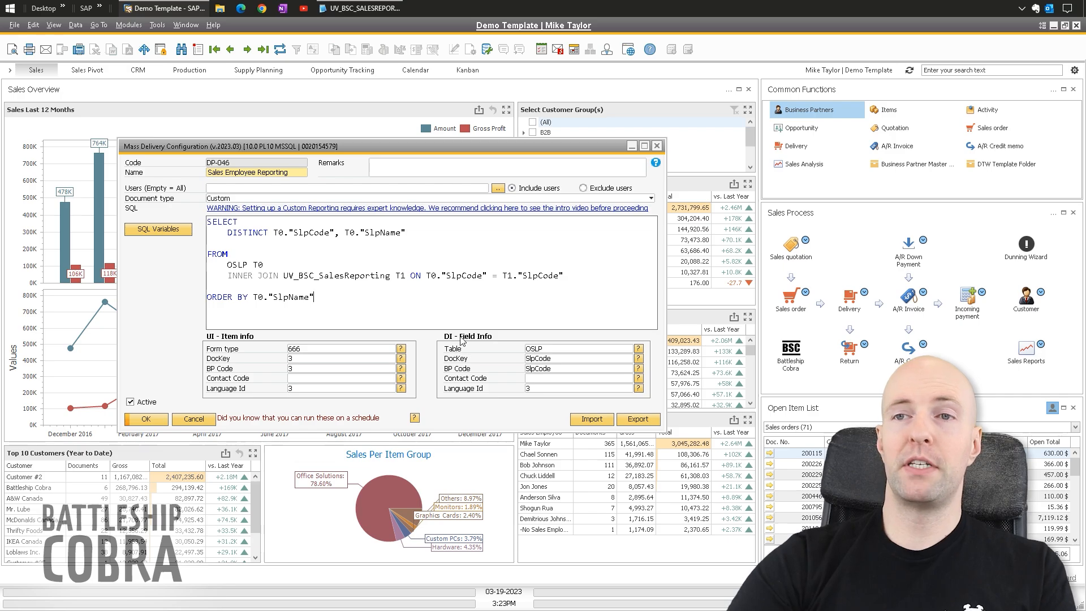
- Point out the DI field info: Table OSLP, DocKey SlpCode and BP Code SlpCode
{"action": "left_click", "coordinate": [546, 350]}
{"action": "left_click", "coordinate": [544, 359]}
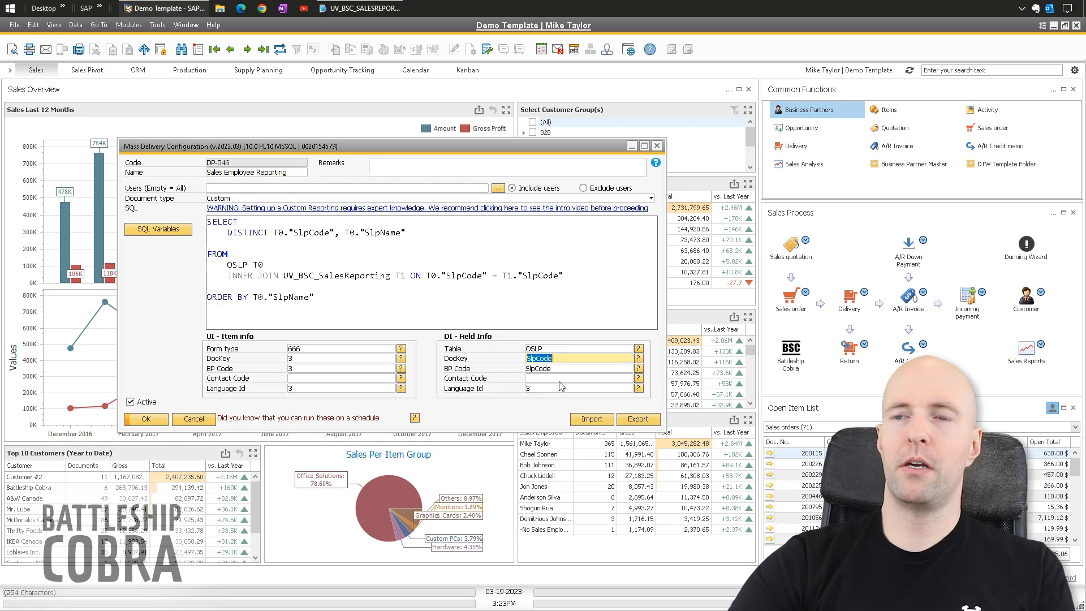
{"action": "left_click", "coordinate": [535, 369]}
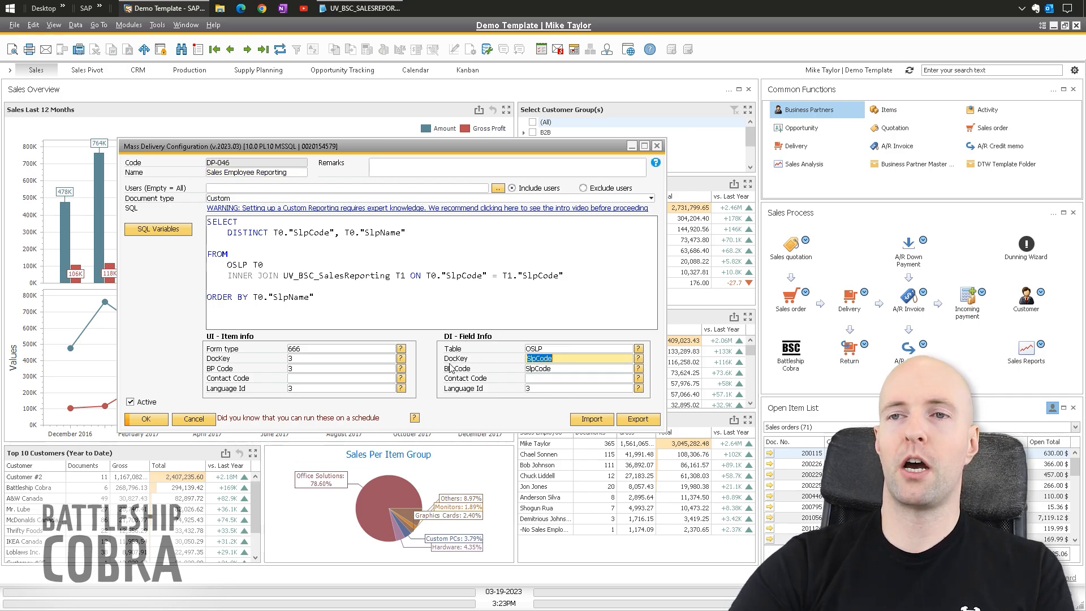
{"action": "left_click", "coordinate": [552, 360]}
{"action": "left_click", "coordinate": [530, 350]}
{"action": "left_click", "coordinate": [550, 360]}
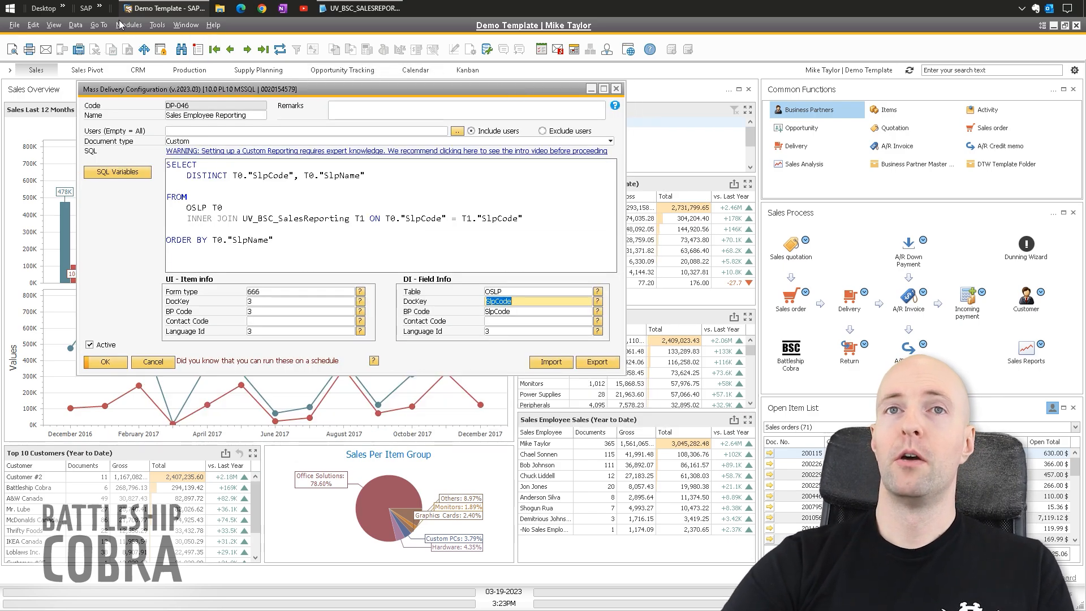
- Open Report Configuration for Sales Employee Reporting (type 666) and its RA-013 email action
{"action": "left_click", "coordinate": [128, 25]}
{"action": "mouse_move", "coordinate": [179, 45]}
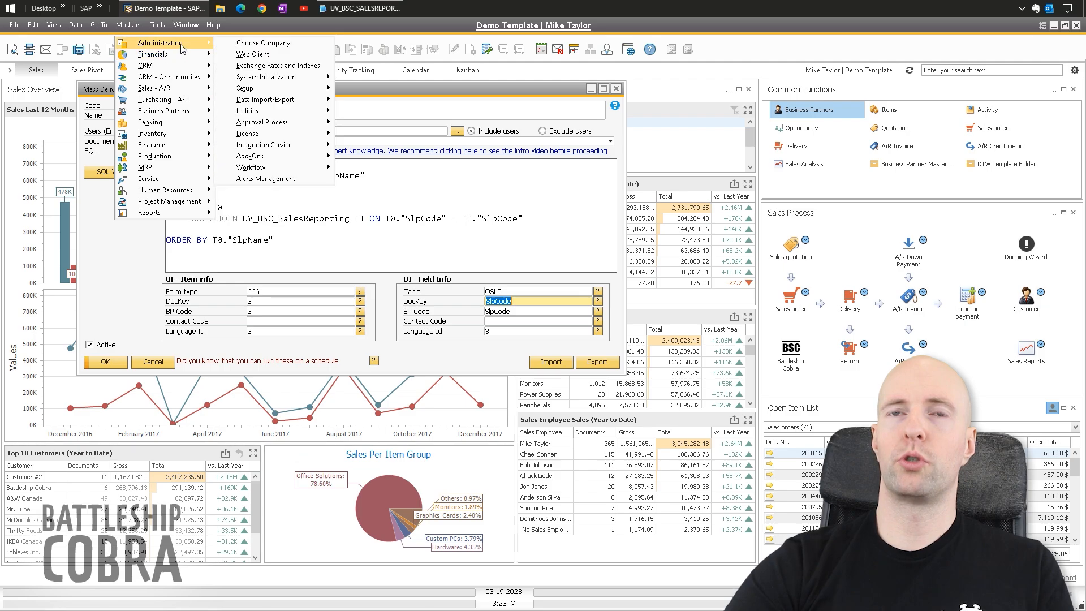
{"action": "mouse_move", "coordinate": [279, 159]}
{"action": "mouse_move", "coordinate": [390, 191]}
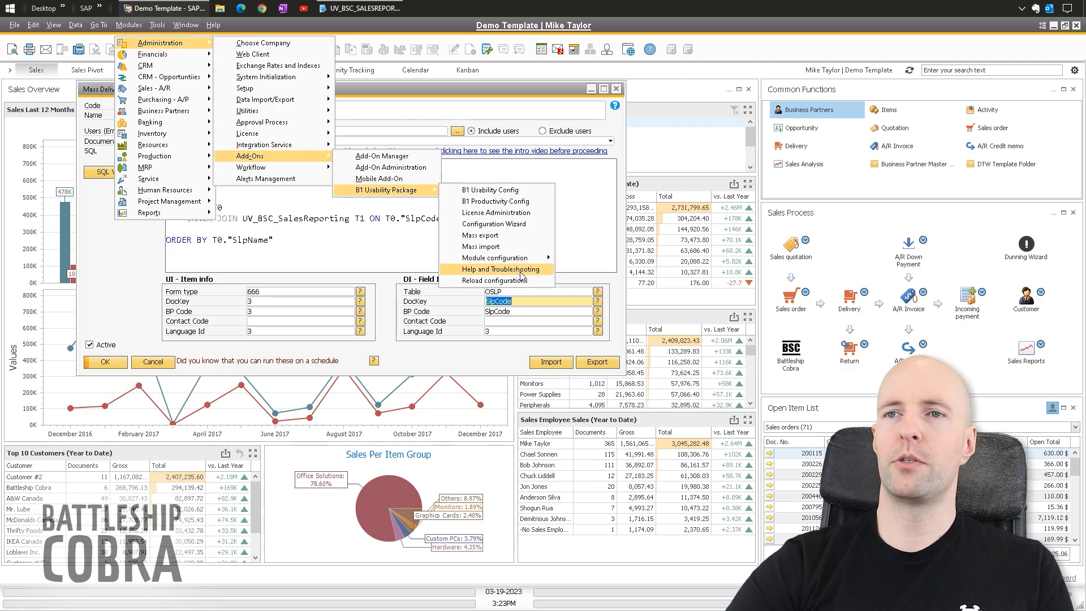
{"action": "mouse_move", "coordinate": [504, 258]}
{"action": "mouse_move", "coordinate": [627, 282]}
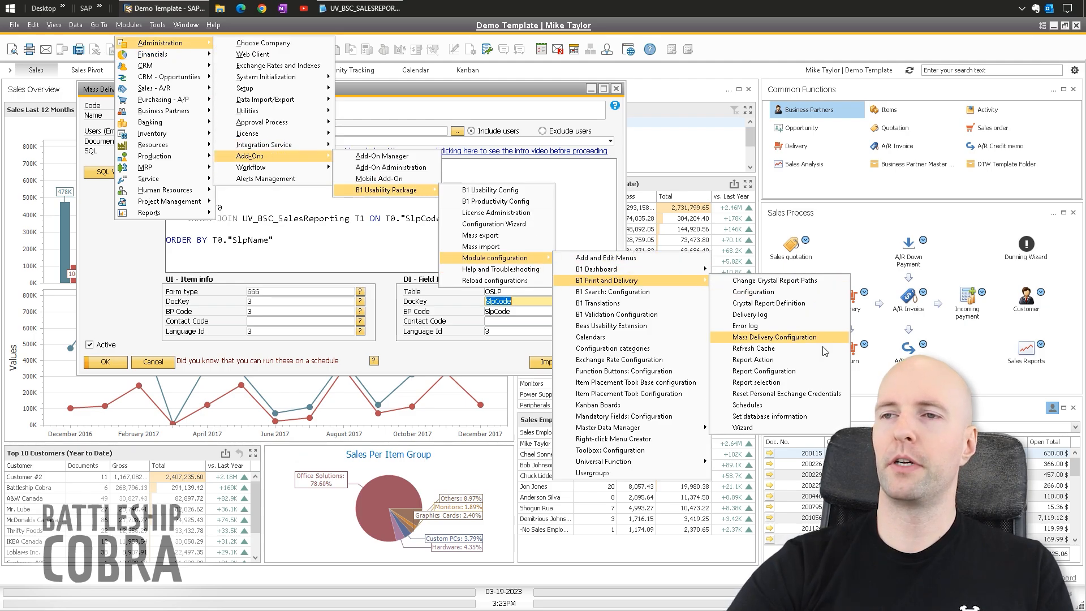
{"action": "left_click", "coordinate": [765, 374]}
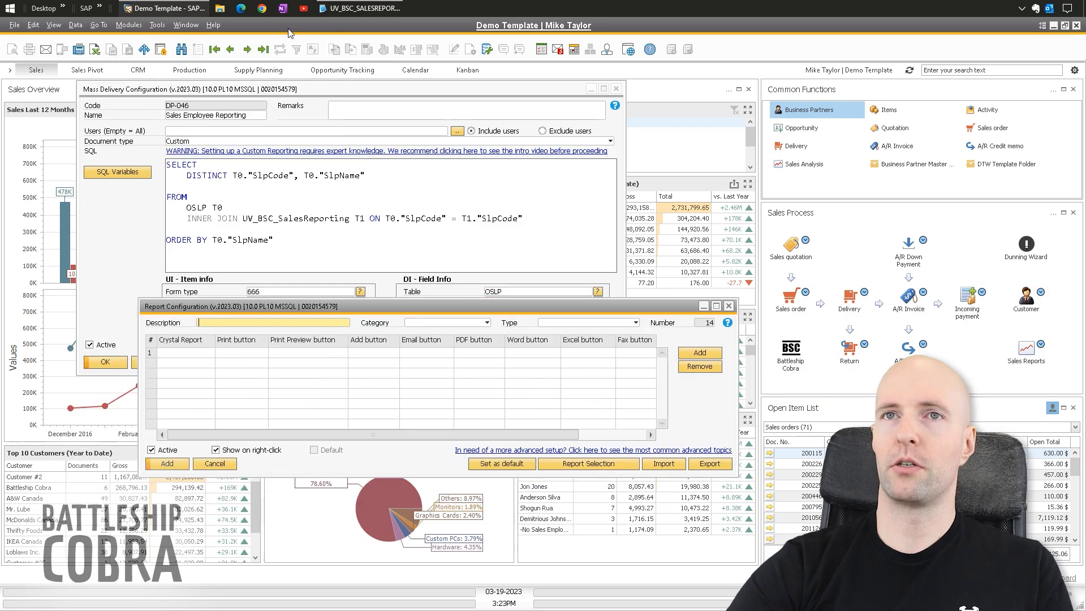
{"action": "left_click_drag", "start_coordinate": [328, 307], "coordinate": [325, 293]}
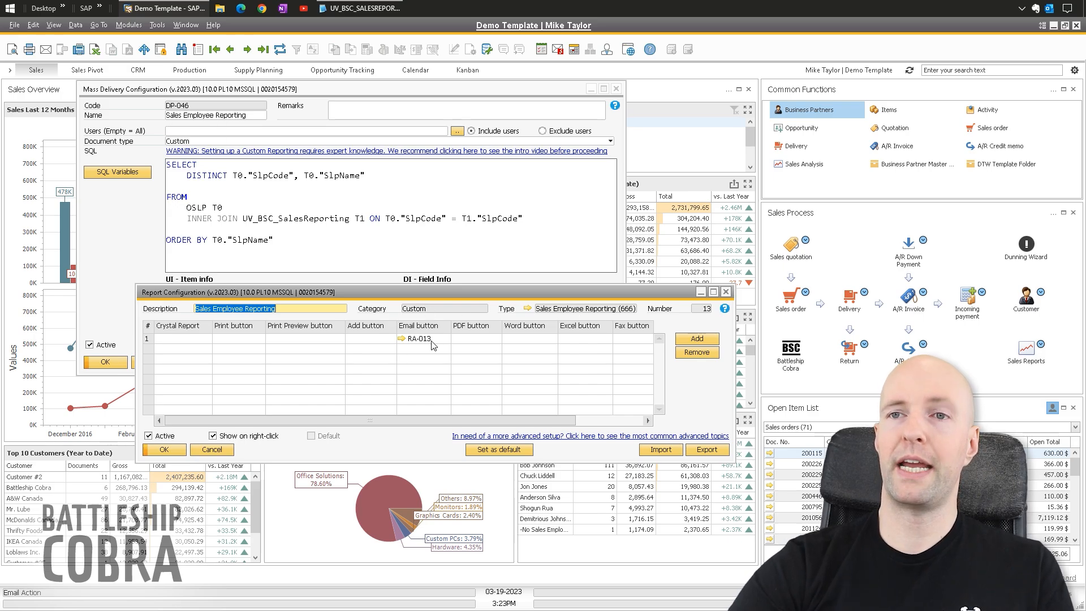
{"action": "left_click", "coordinate": [402, 339]}
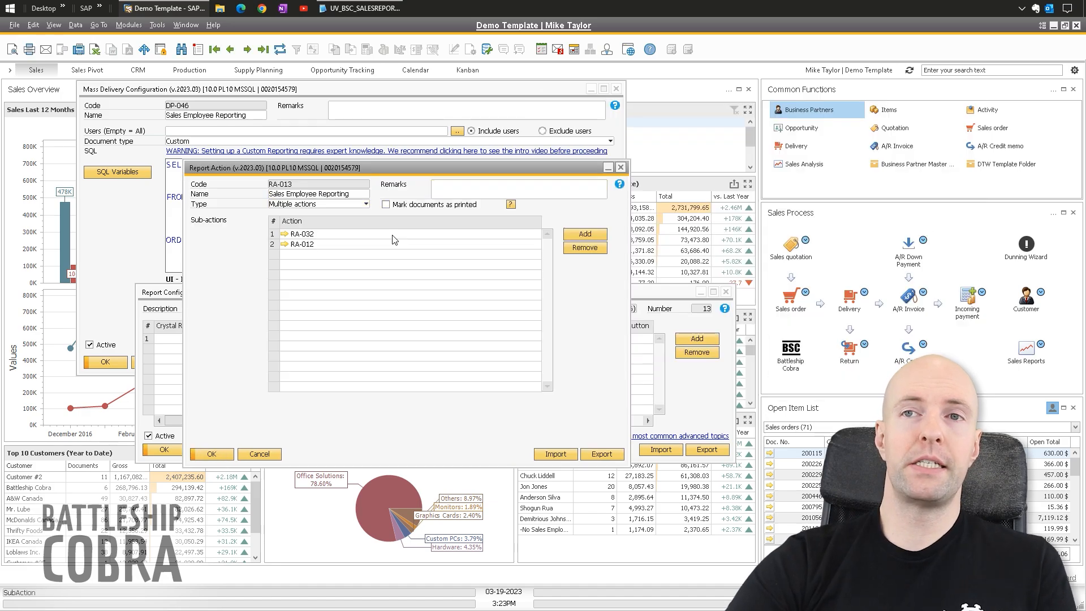
- In RA-013, select sub-action RA-032 Email Sales Employee Reporting and open its details
{"action": "left_click_drag", "start_coordinate": [375, 169], "coordinate": [362, 193]}
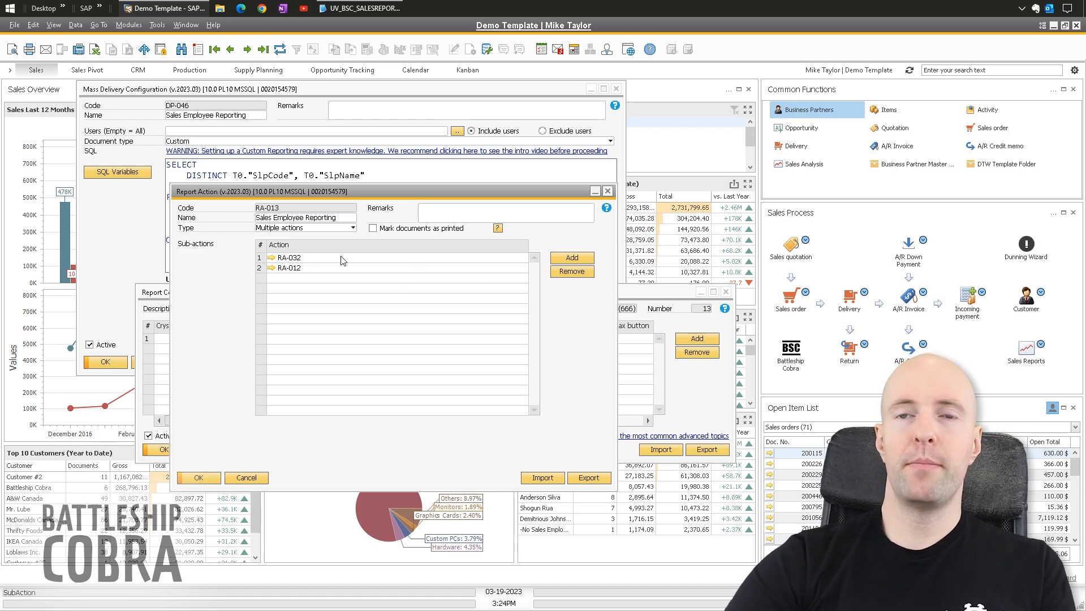
{"action": "left_click", "coordinate": [297, 259]}
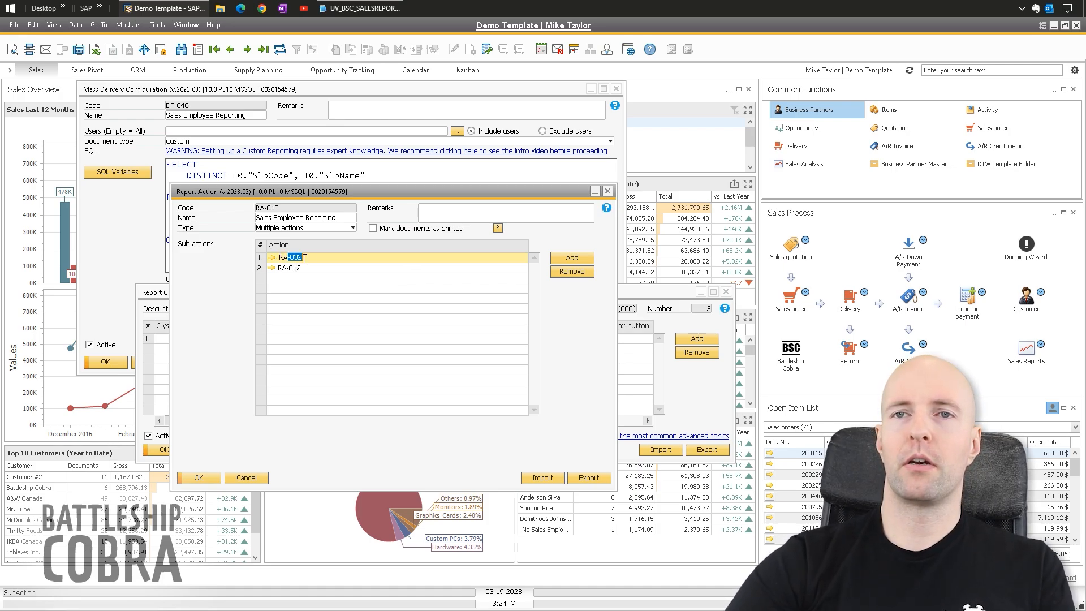
{"action": "left_click", "coordinate": [271, 259]}
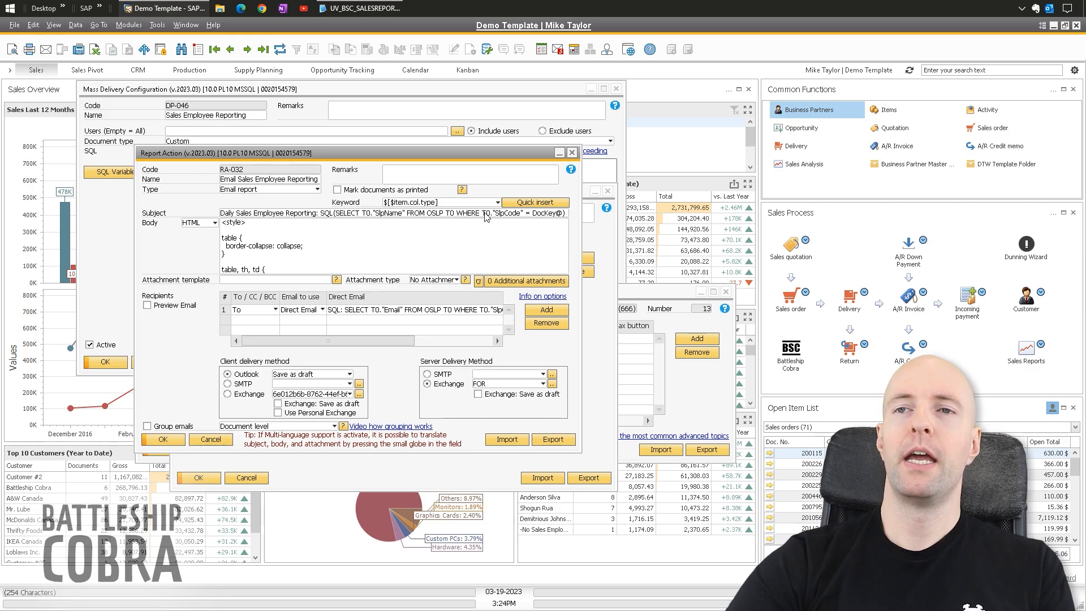
{"action": "left_click", "coordinate": [539, 214]}
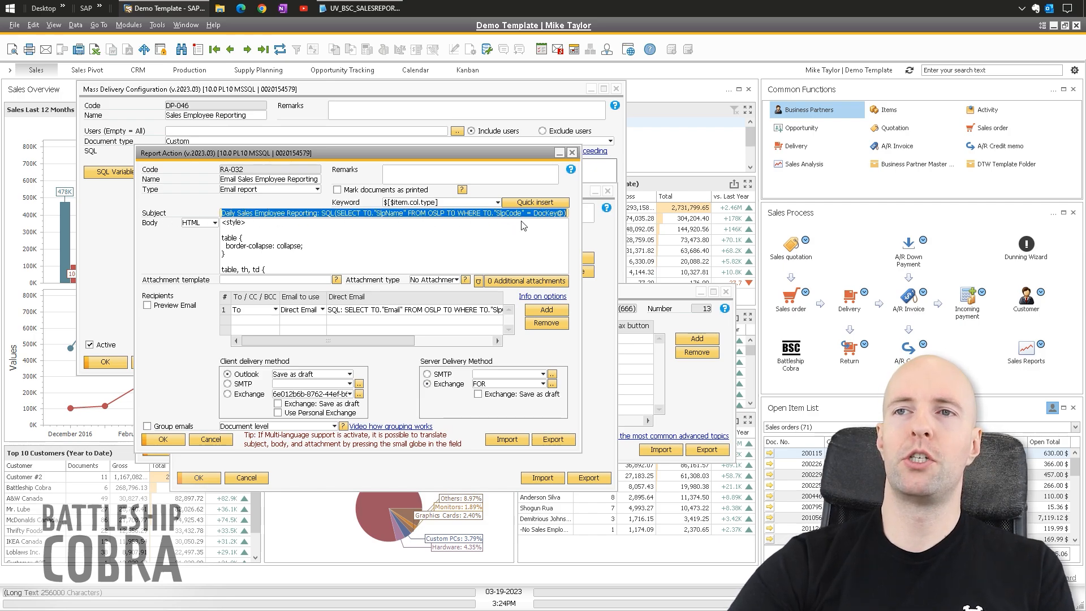
{"action": "left_click_drag", "start_coordinate": [535, 214], "coordinate": [564, 215]}
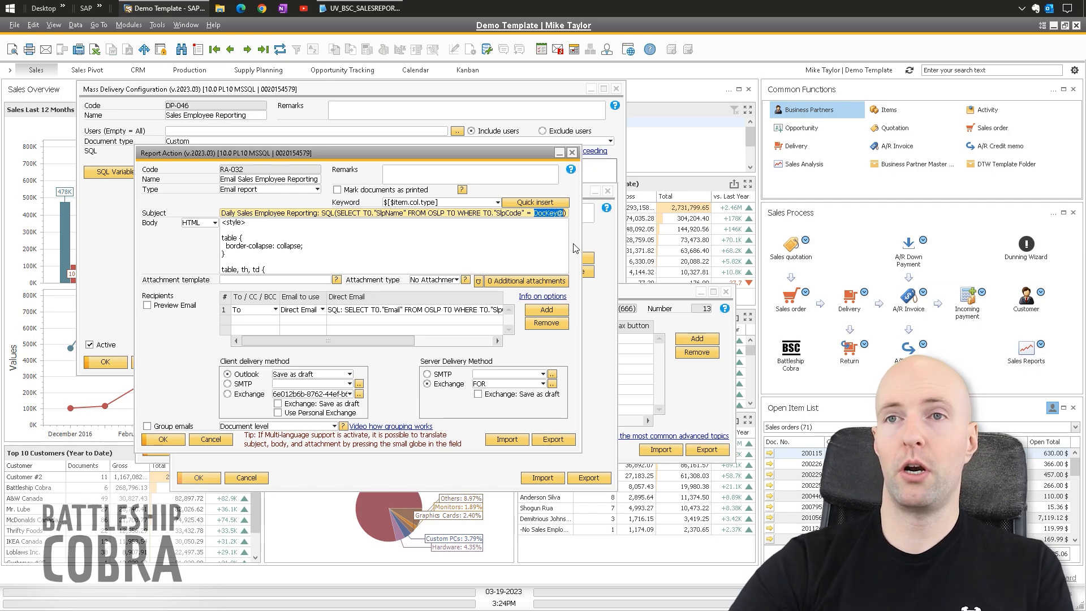
{"action": "left_click", "coordinate": [540, 92]}
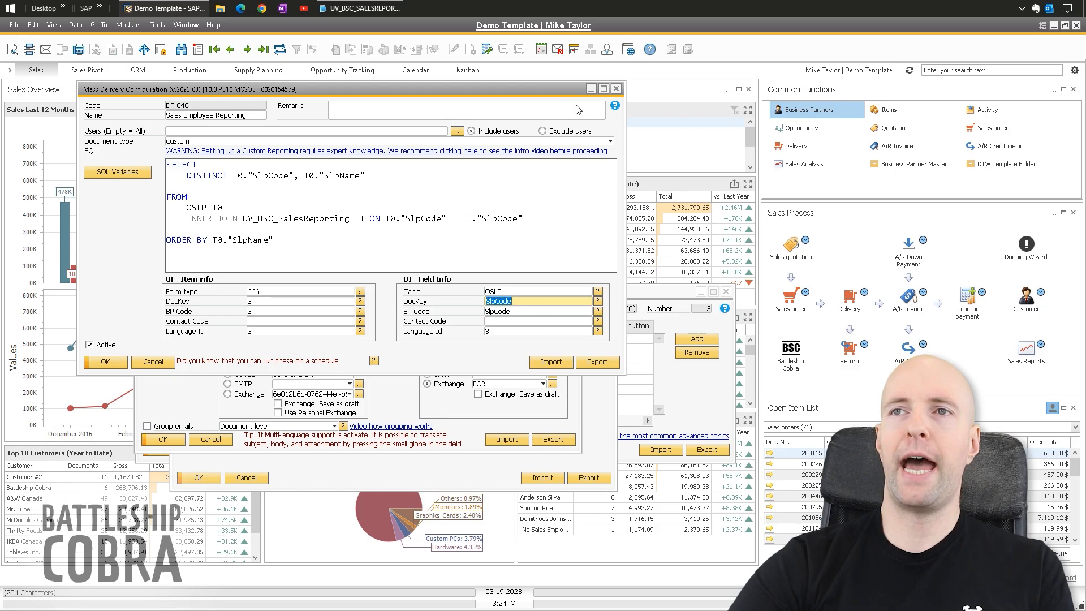
{"action": "left_click", "coordinate": [578, 399]}
{"action": "left_click", "coordinate": [519, 215]}
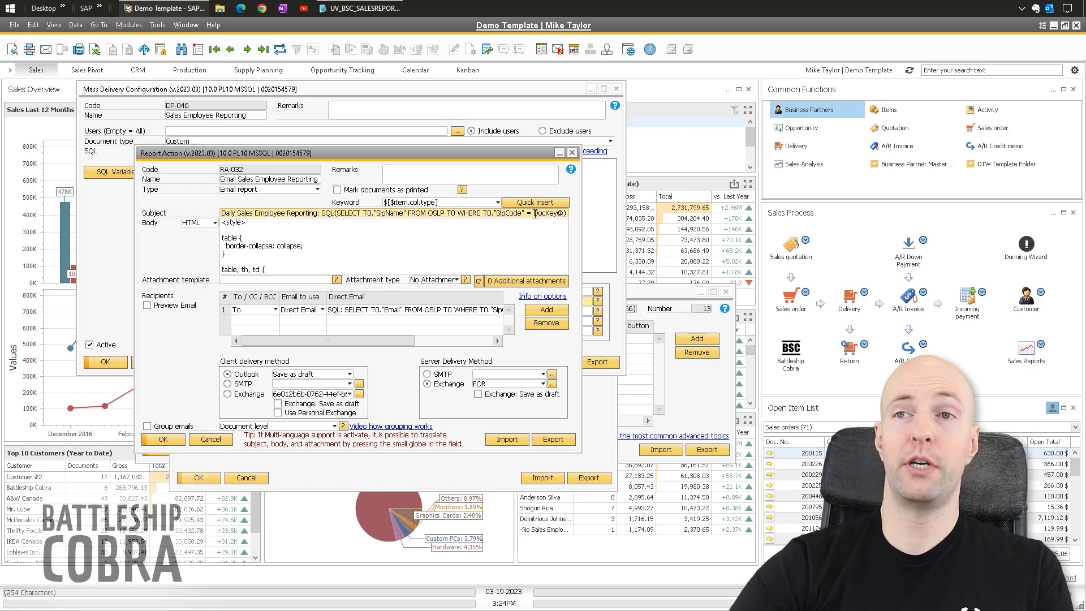
{"action": "left_click_drag", "start_coordinate": [535, 214], "coordinate": [571, 213]}
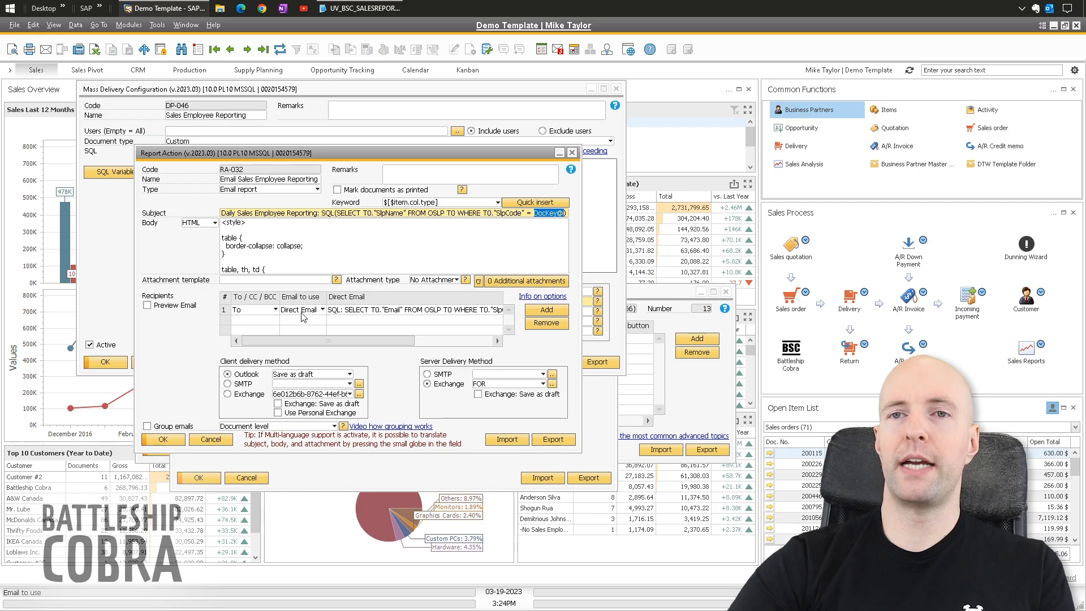
{"action": "left_click", "coordinate": [357, 310]}
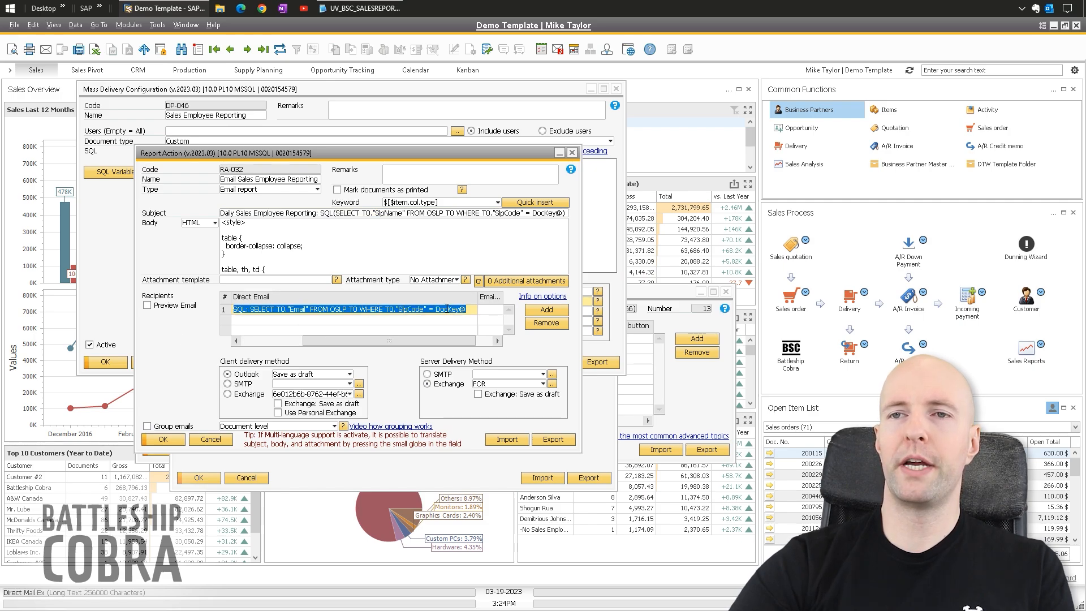
{"action": "left_click_drag", "start_coordinate": [277, 310], "coordinate": [307, 310]}
{"action": "left_click_drag", "start_coordinate": [466, 310], "coordinate": [436, 310]}
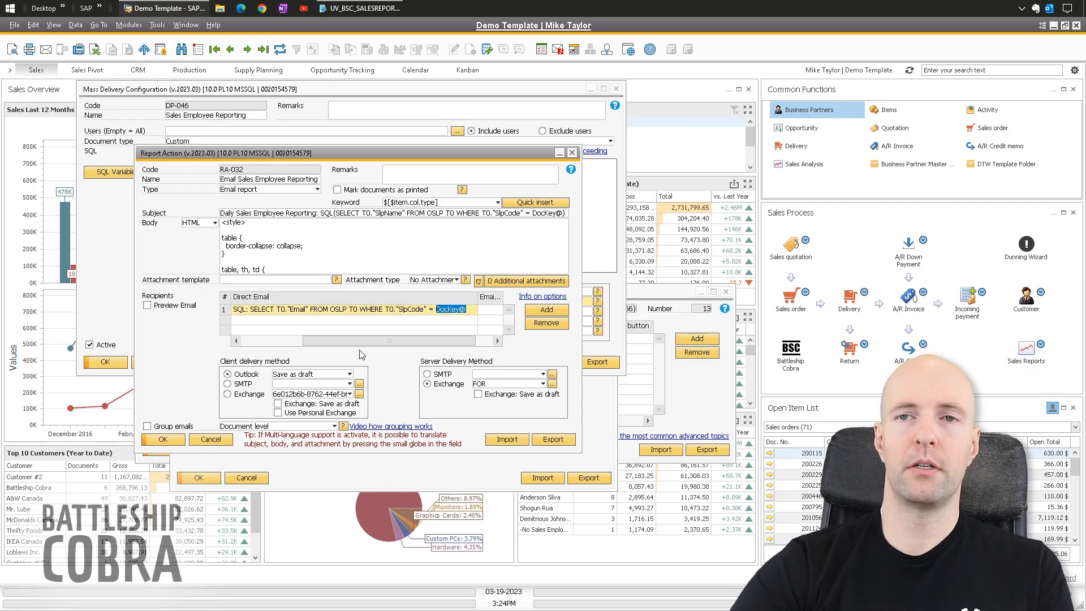
{"action": "left_click", "coordinate": [129, 25]}
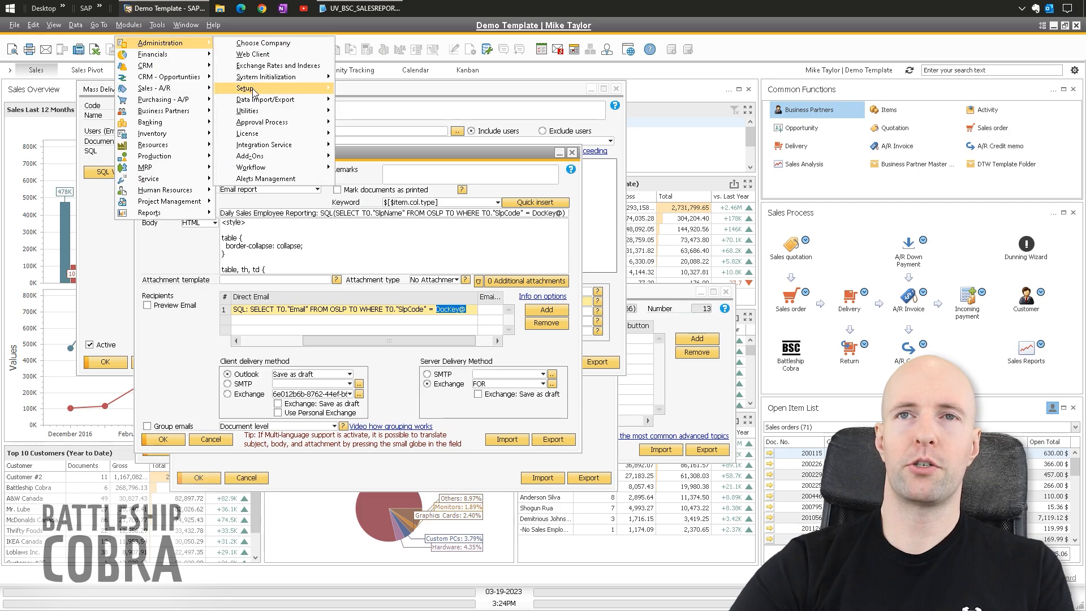
{"action": "mouse_move", "coordinate": [268, 91]}
{"action": "mouse_move", "coordinate": [367, 88]}
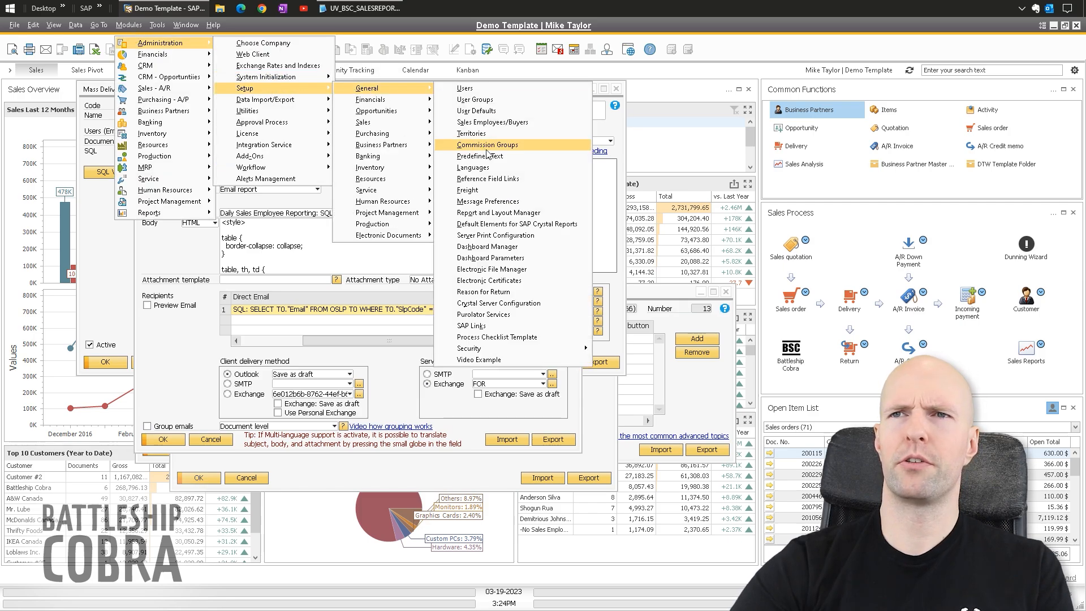
{"action": "left_click", "coordinate": [508, 128]}
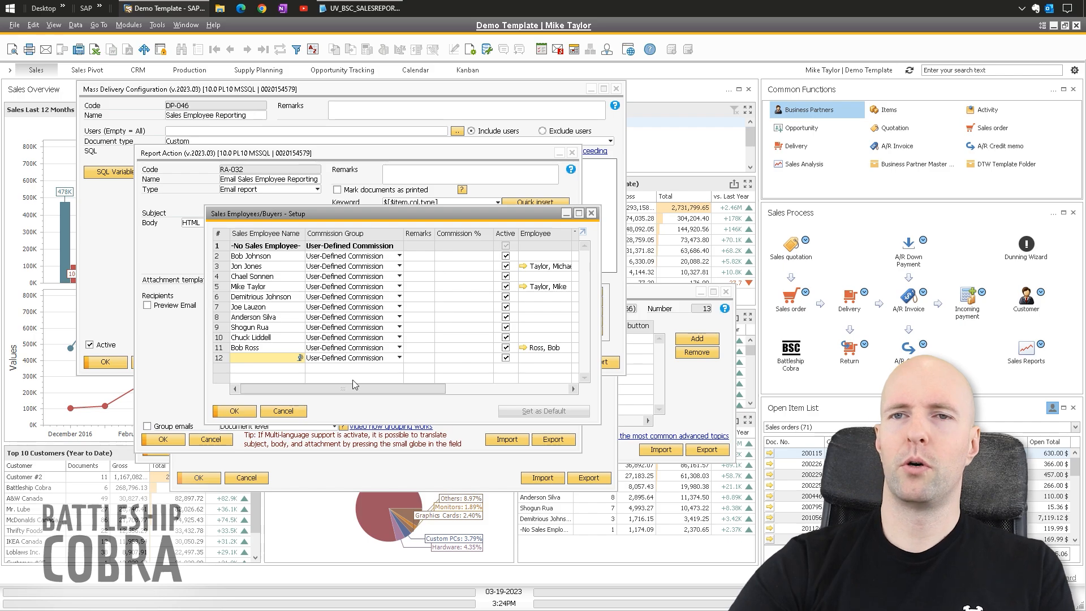
{"action": "left_click", "coordinate": [590, 213]}
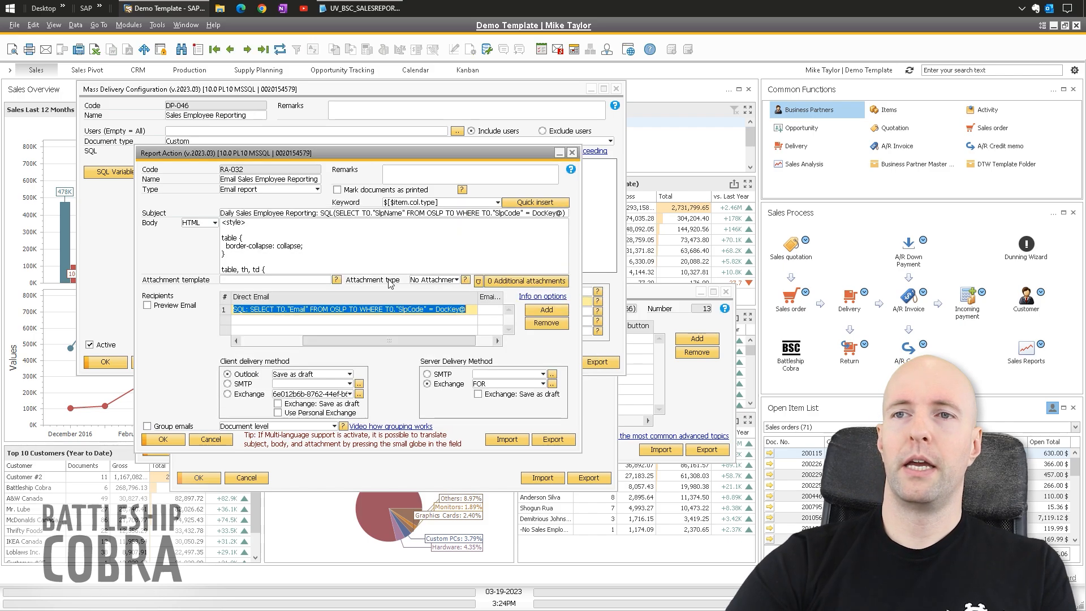
- Close Translations and set RA-032's client delivery method to Outlook, saved as draft
{"action": "left_click", "coordinate": [471, 310]}
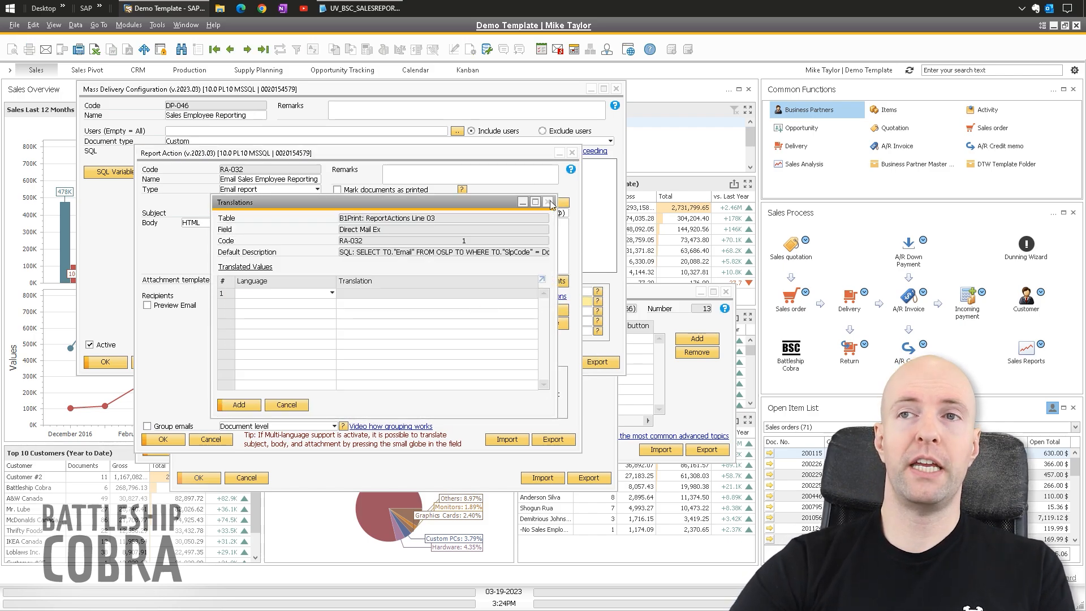
{"action": "left_click", "coordinate": [551, 204]}
{"action": "left_click_drag", "start_coordinate": [339, 341], "coordinate": [284, 340]}
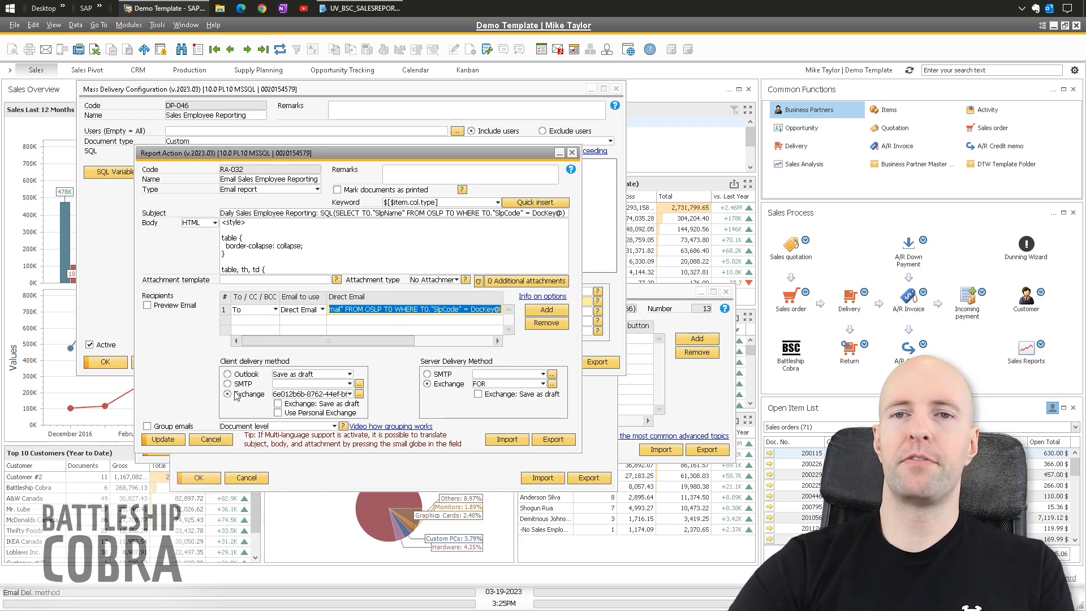
{"action": "left_click", "coordinate": [246, 374]}
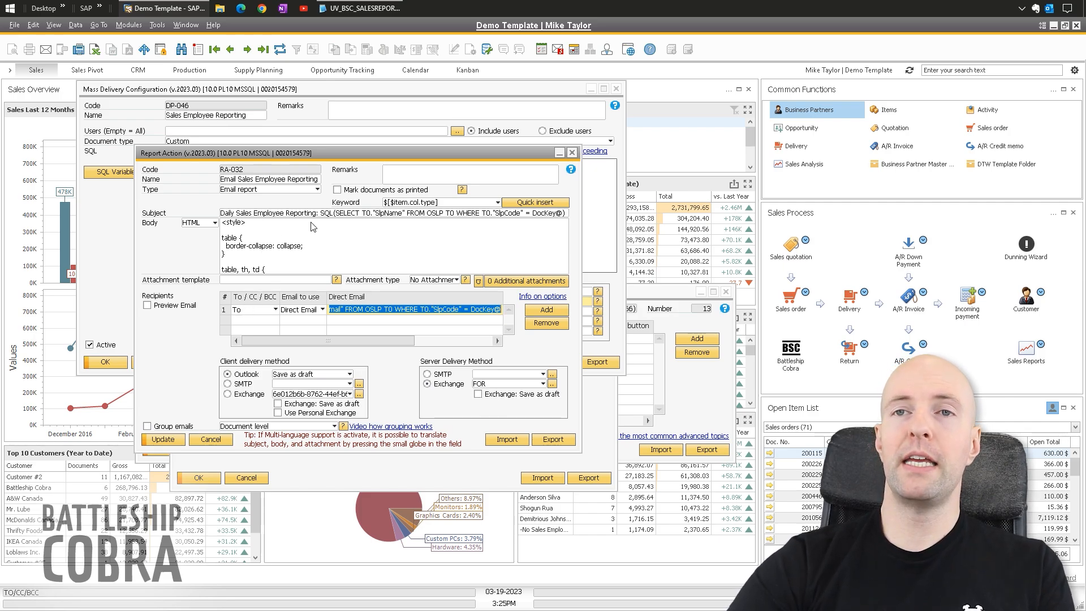
{"action": "left_click", "coordinate": [312, 239]}
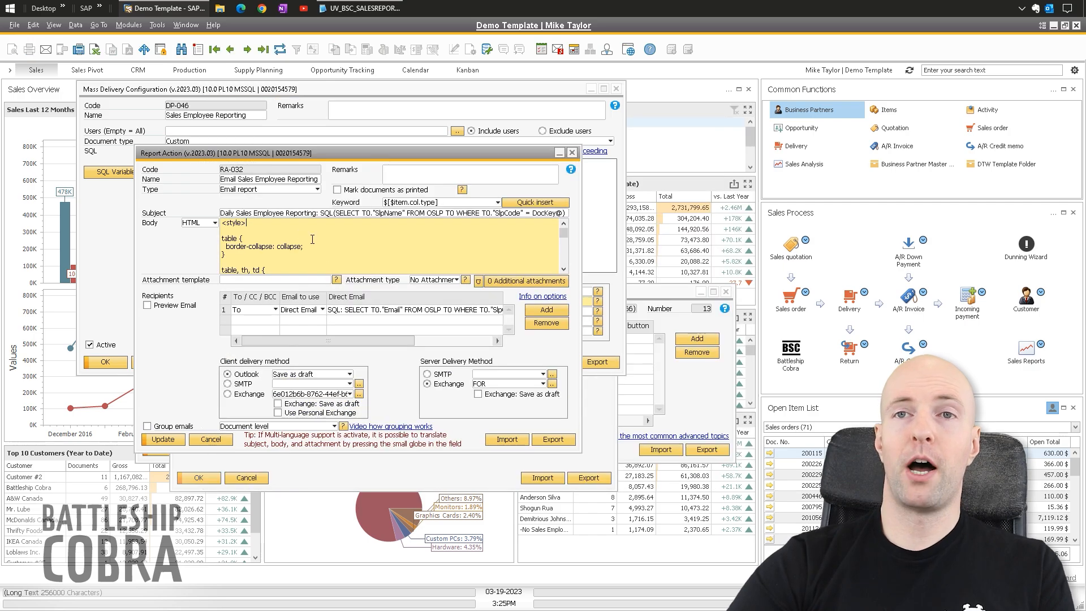
- Open the body in the larger editor and delete the stray closing brace in the style block
{"action": "double_click", "coordinate": [315, 232]}
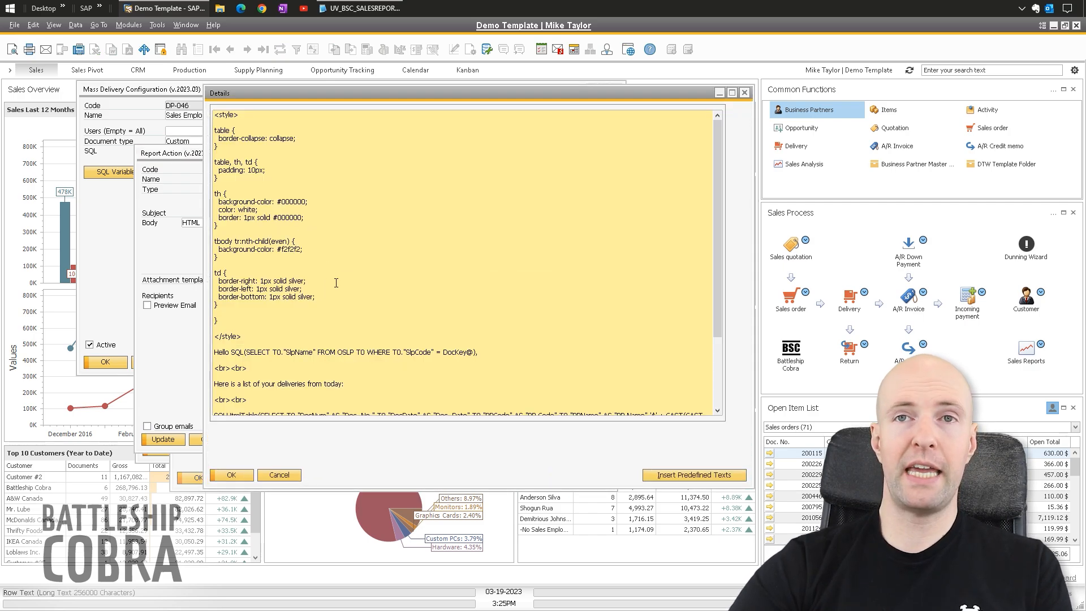
{"action": "double_click", "coordinate": [216, 320]}
{"action": "key", "text": "BackSpace"}
{"action": "key", "text": "BackSpace"}
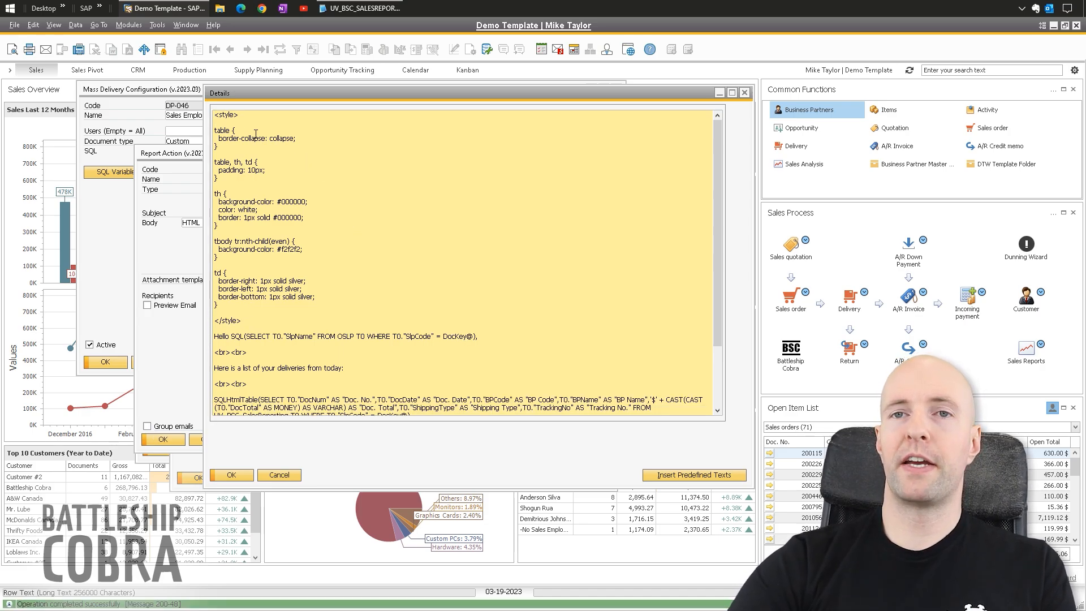
{"action": "left_click", "coordinate": [248, 318], "text": "shift"}
{"action": "left_click", "coordinate": [288, 211]}
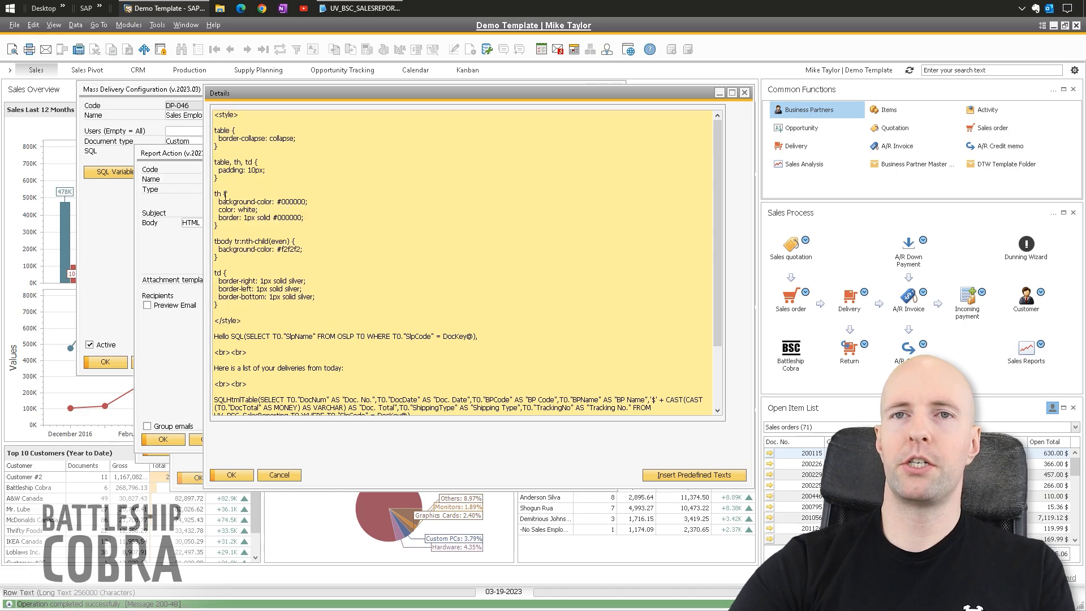
{"action": "double_click", "coordinate": [289, 201]}
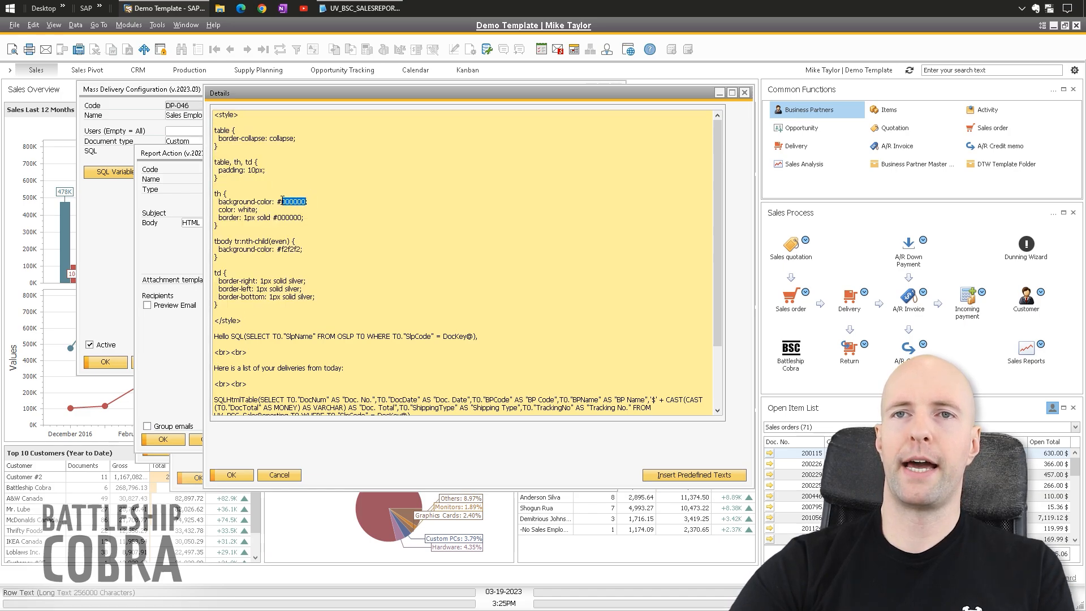
{"action": "left_click", "coordinate": [339, 207]}
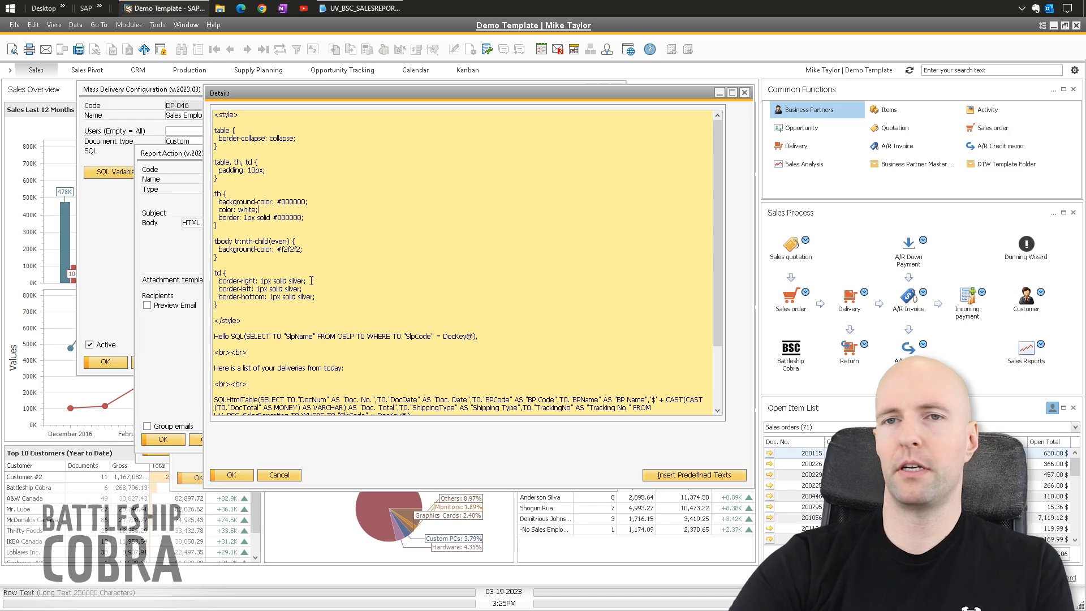
- Review the greeting's salesperson name lookup filtered by DocKey@
{"action": "scroll", "coordinate": [311, 280], "scroll_direction": "down", "scroll_amount": 4}
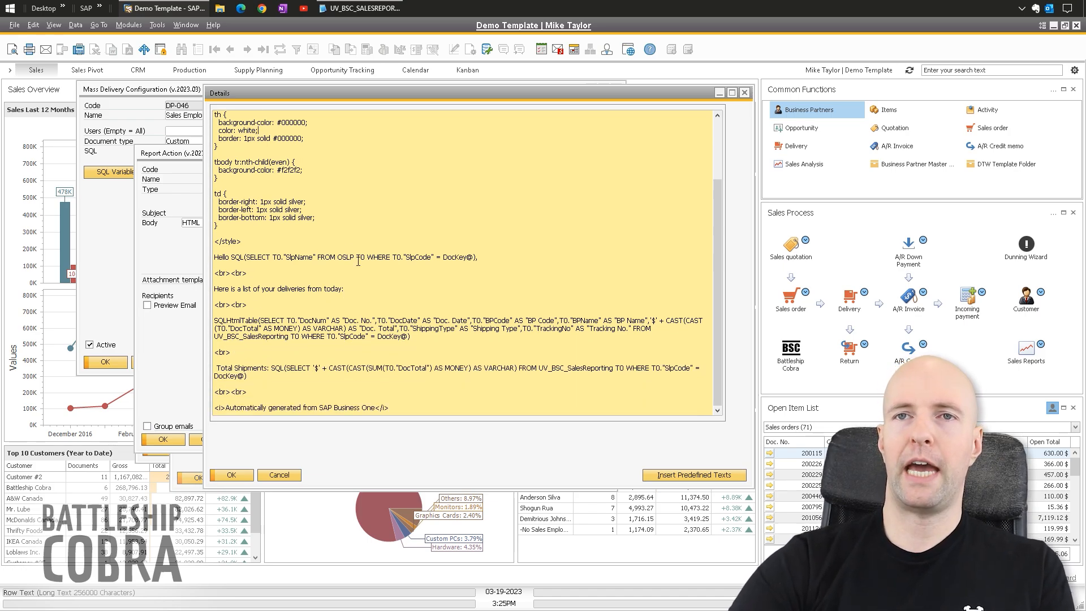
{"action": "scroll", "coordinate": [349, 223], "scroll_direction": "up", "scroll_amount": 3}
{"action": "scroll", "coordinate": [347, 274], "scroll_direction": "down", "scroll_amount": 3}
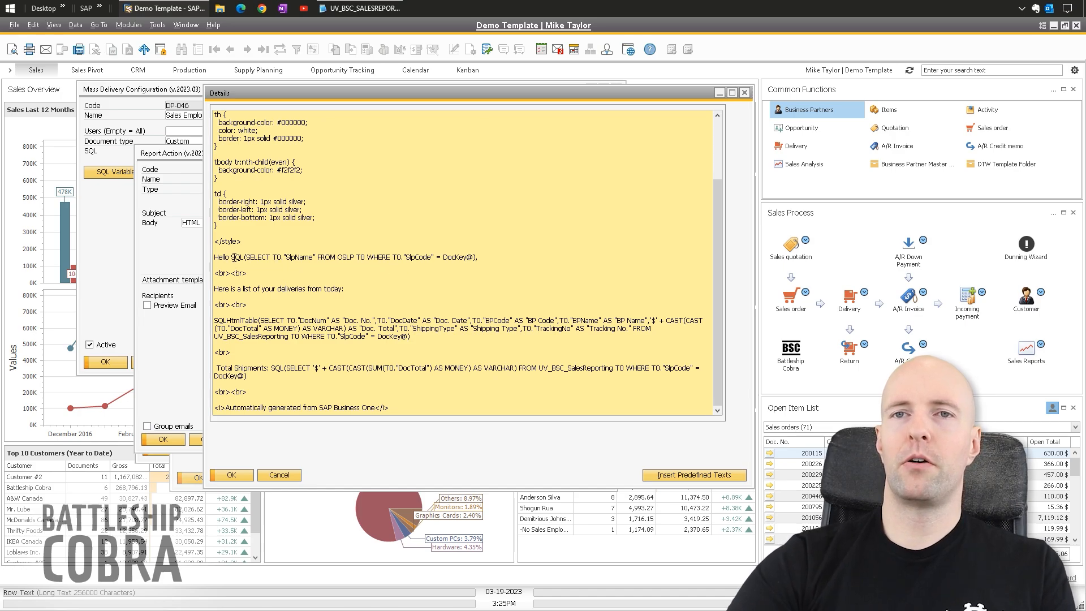
{"action": "left_click_drag", "start_coordinate": [232, 257], "coordinate": [472, 254]}
{"action": "left_click", "coordinate": [446, 258]}
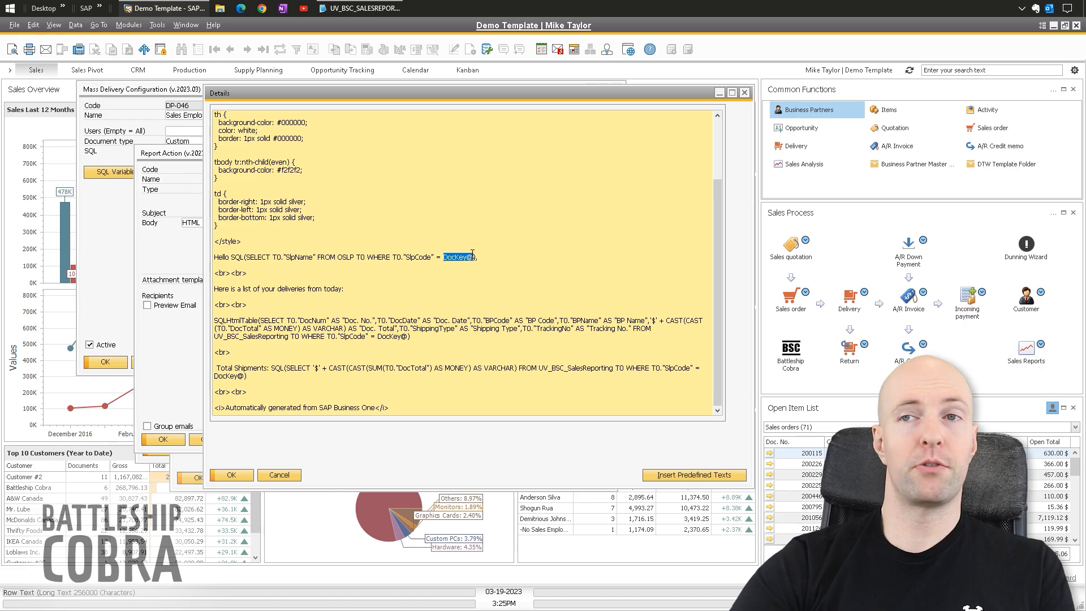
{"action": "left_click", "coordinate": [499, 263]}
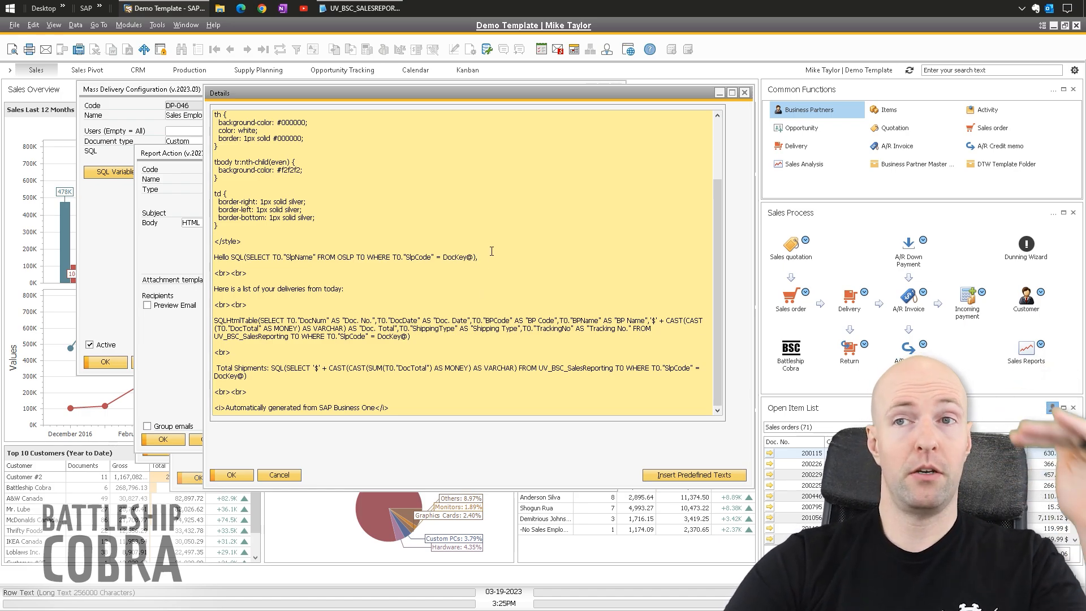
{"action": "left_click_drag", "start_coordinate": [435, 256], "coordinate": [474, 257]}
{"action": "left_click", "coordinate": [488, 257]}
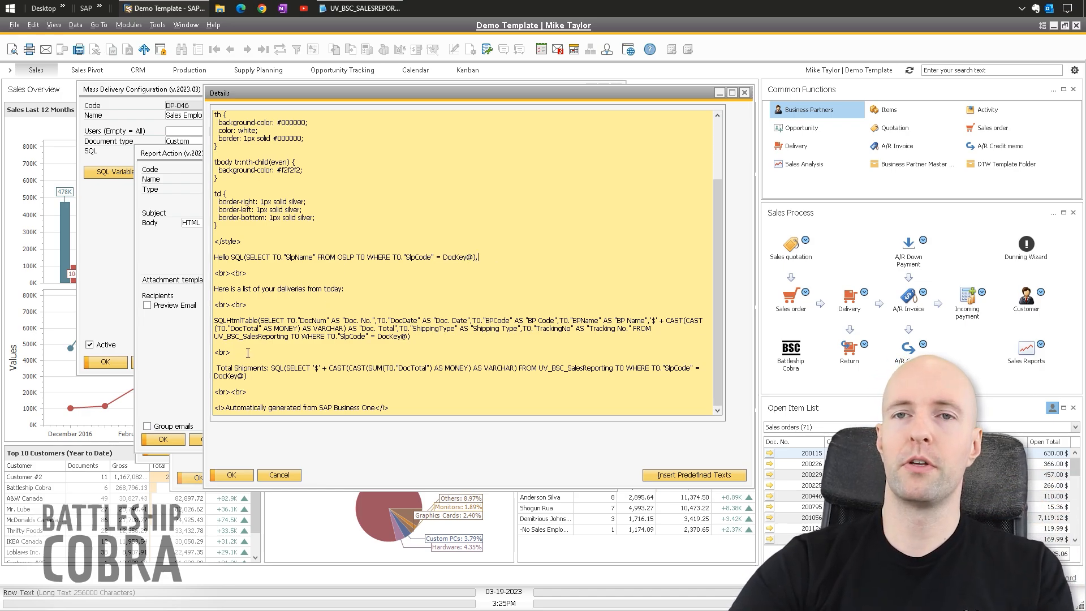
- Review the SQLHtmlTable query's Doc. No. and DocDate columns and its SlpCode = DocKey@ filter
{"action": "left_click_drag", "start_coordinate": [419, 338], "coordinate": [213, 320]}
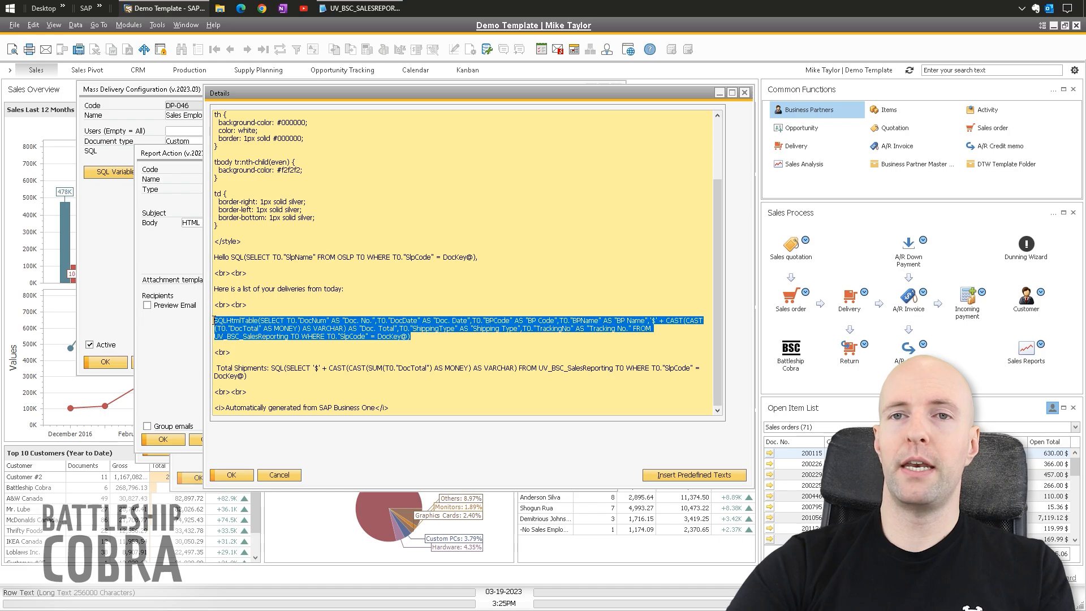
{"action": "left_click", "coordinate": [272, 320]}
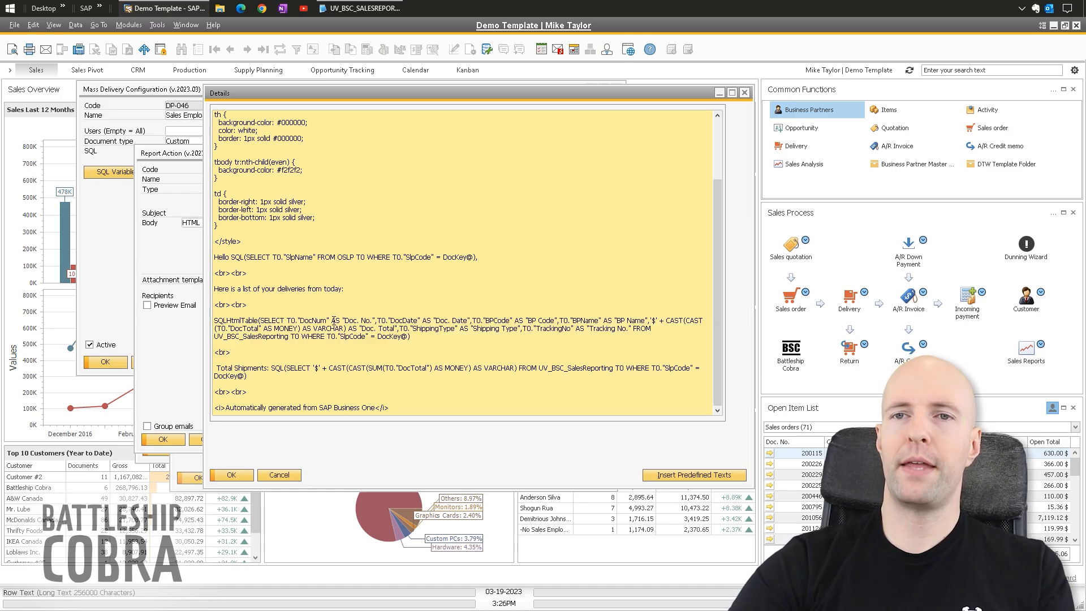
{"action": "left_click_drag", "start_coordinate": [327, 321], "coordinate": [431, 321]}
{"action": "left_click", "coordinate": [385, 323]}
{"action": "left_click", "coordinate": [467, 321]}
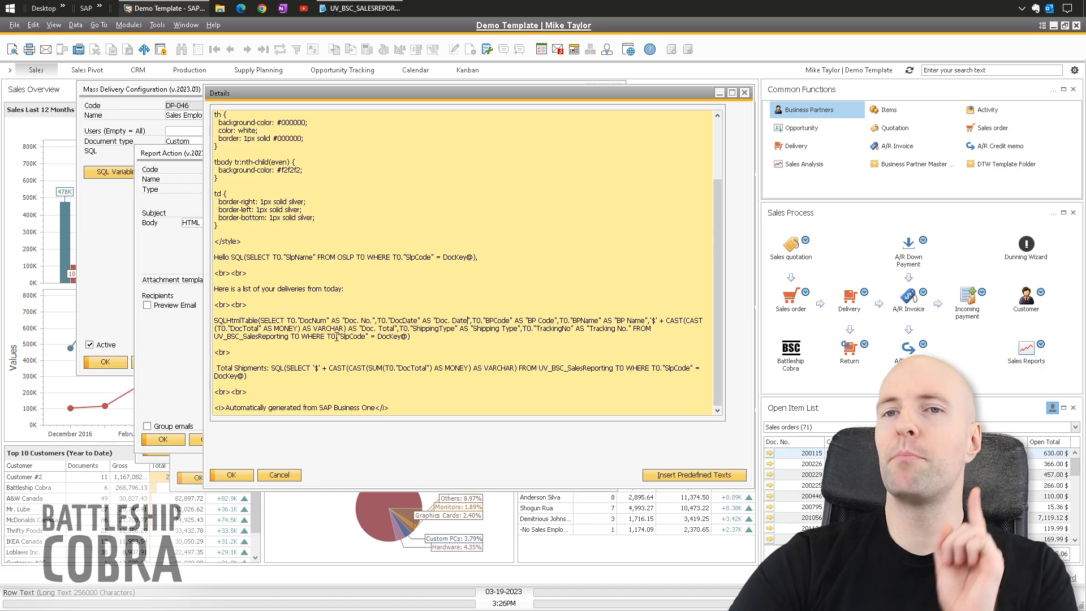
{"action": "left_click_drag", "start_coordinate": [327, 337], "coordinate": [407, 333]}
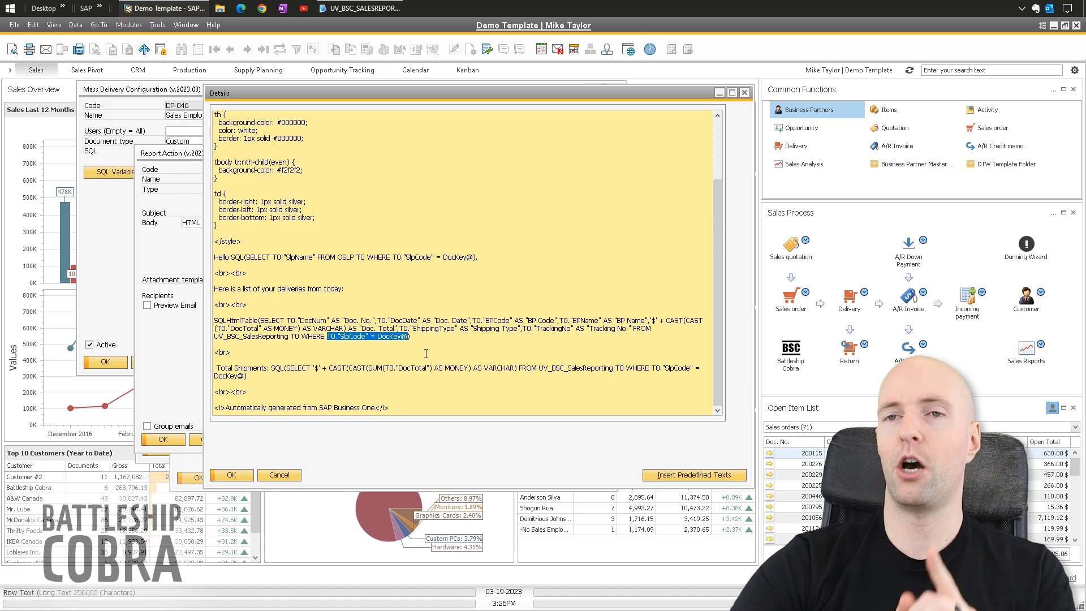
{"action": "left_click_drag", "start_coordinate": [411, 336], "coordinate": [204, 323]}
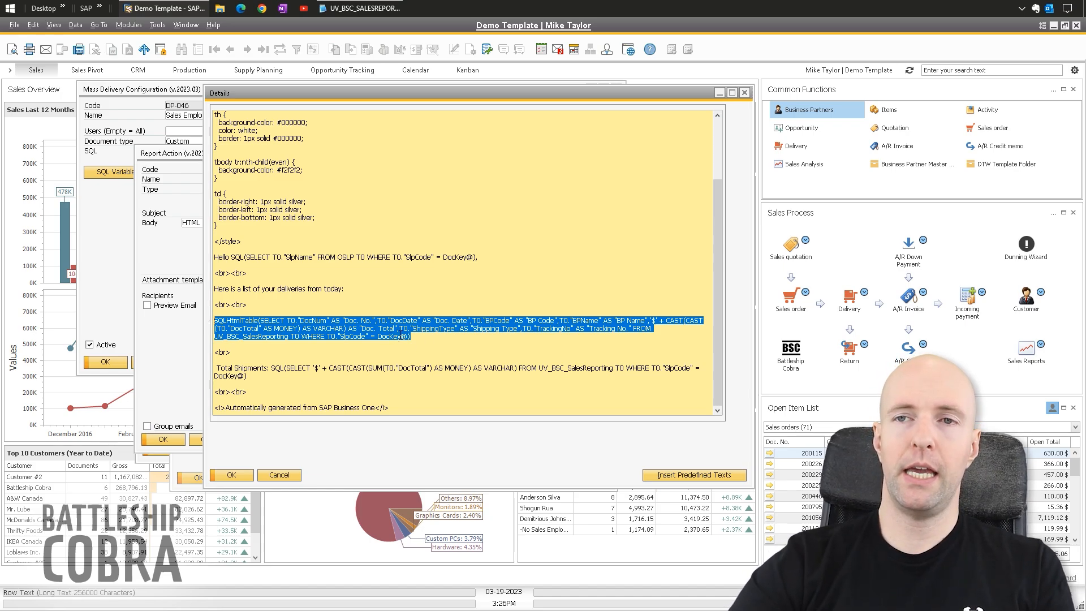
{"action": "left_click", "coordinate": [402, 337]}
{"action": "double_click", "coordinate": [404, 337]}
{"action": "left_click_drag", "start_coordinate": [327, 338], "coordinate": [370, 339]}
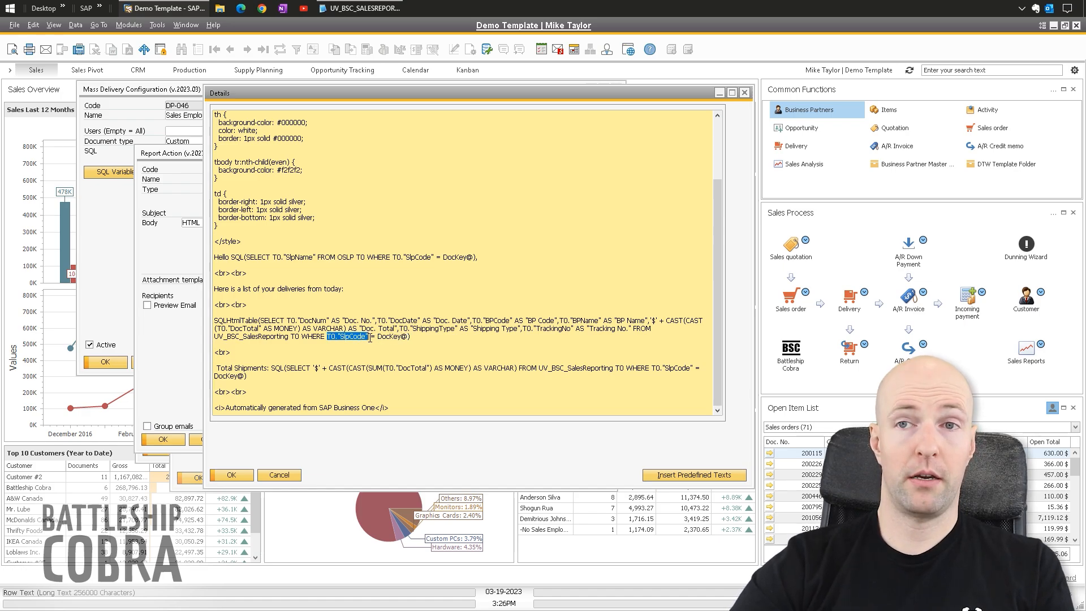
{"action": "left_click", "coordinate": [408, 337]}
- Delete the leading space before 'Total Shipments:'
{"action": "left_click_drag", "start_coordinate": [248, 376], "coordinate": [217, 369]}
{"action": "left_click", "coordinate": [217, 368]}
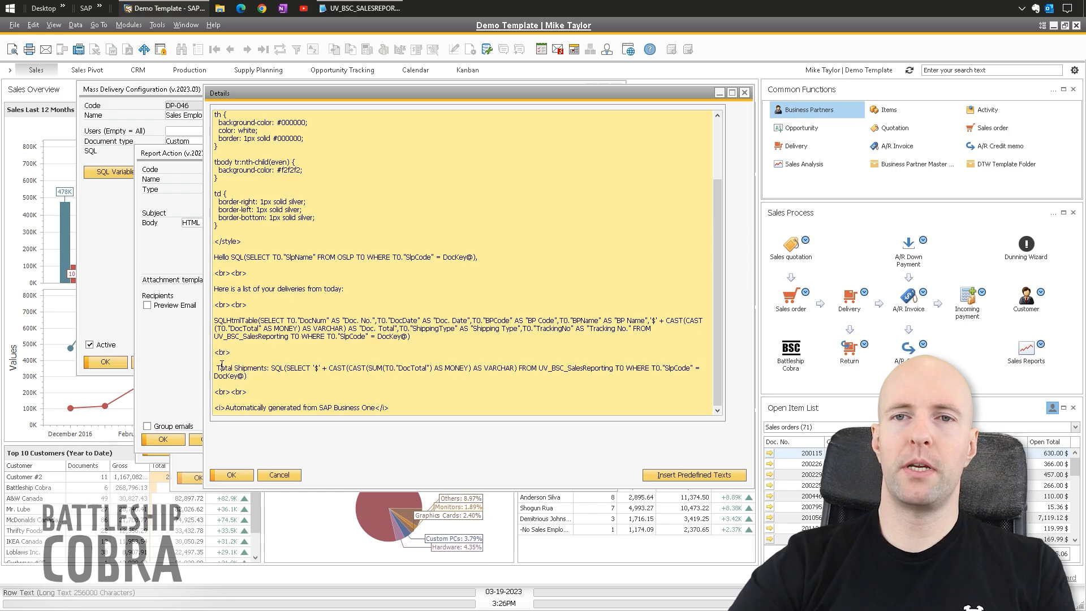
{"action": "key", "text": "BackSpace"}
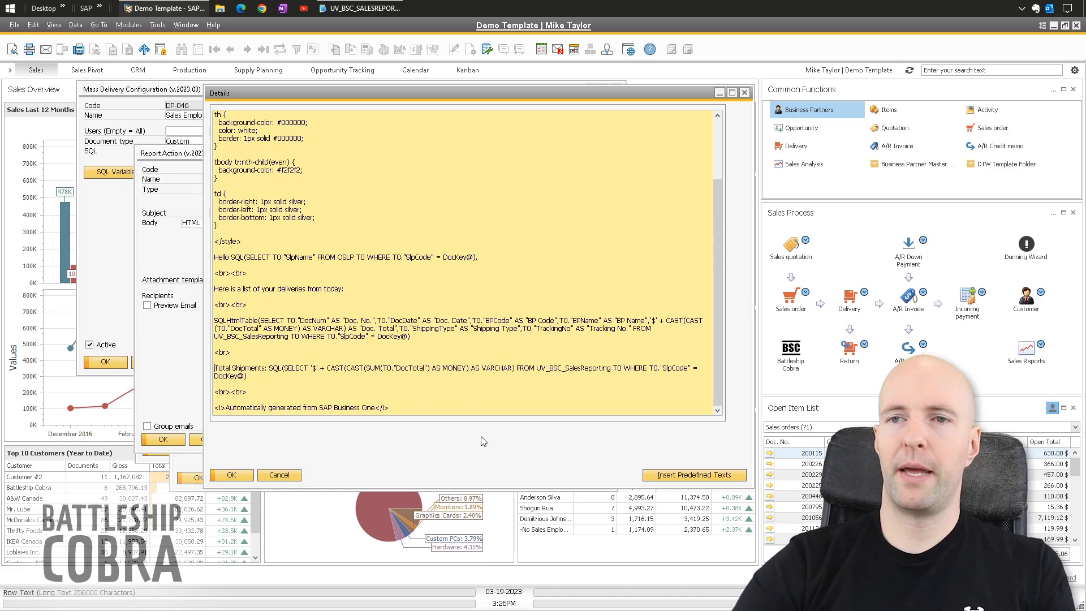
- Keep the body edit, then open sub-action RA-012 and review its U_BSC_SalesReport = 'Y' update and DocKey@ condition
{"action": "left_click", "coordinate": [232, 475]}
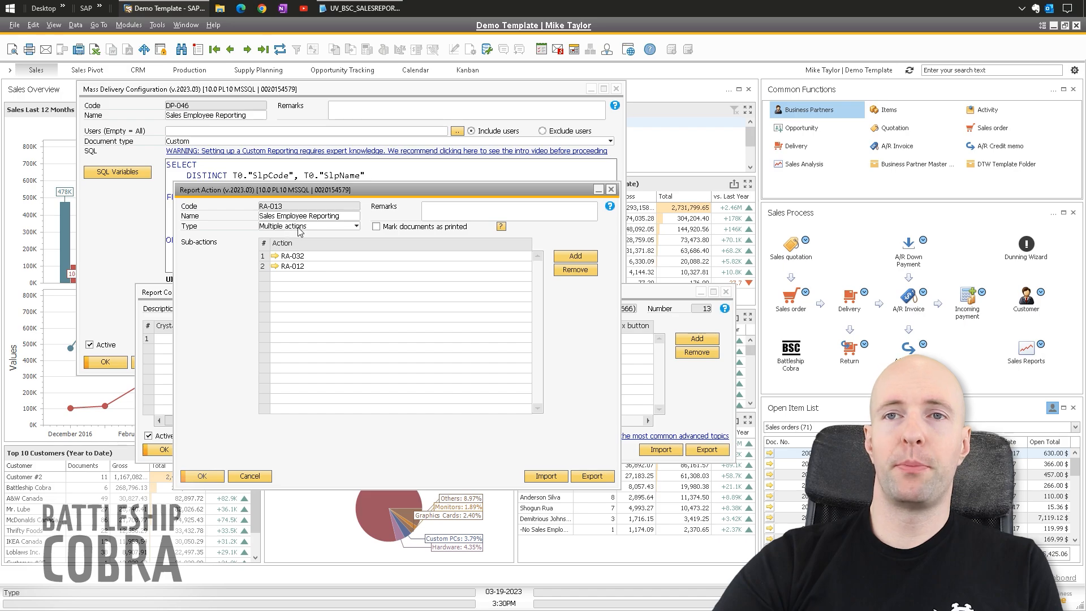
{"action": "left_click", "coordinate": [275, 266]}
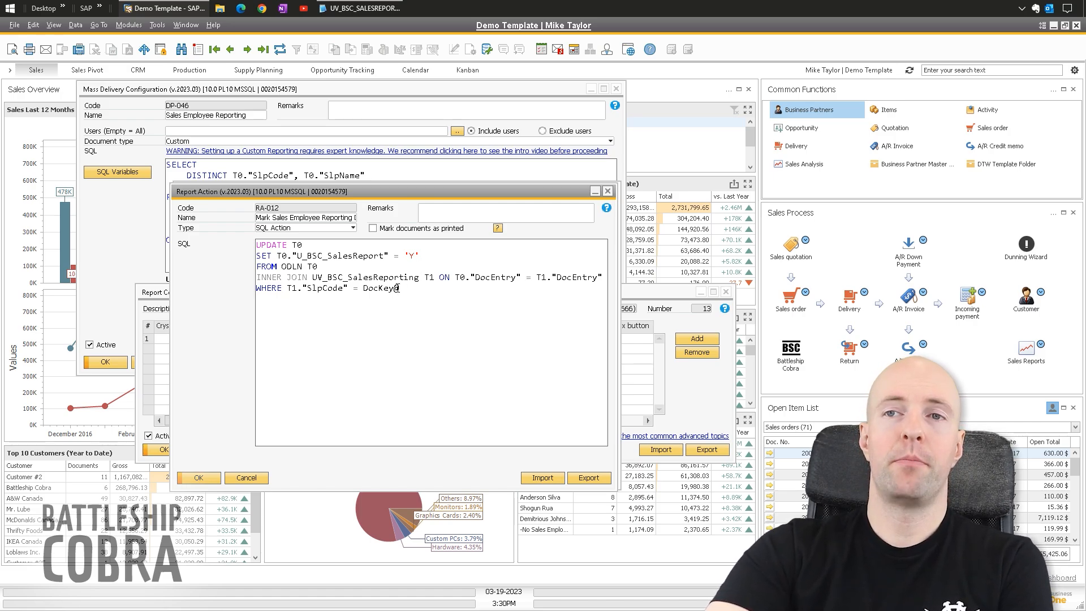
{"action": "left_click_drag", "start_coordinate": [419, 256], "coordinate": [276, 255]}
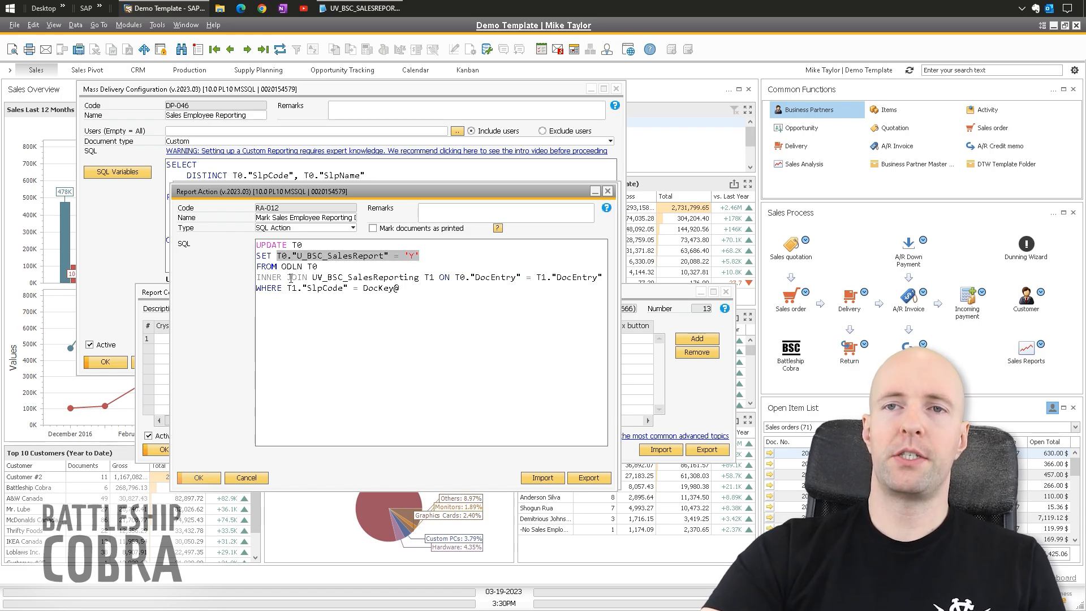
{"action": "left_click_drag", "start_coordinate": [399, 288], "coordinate": [283, 288]}
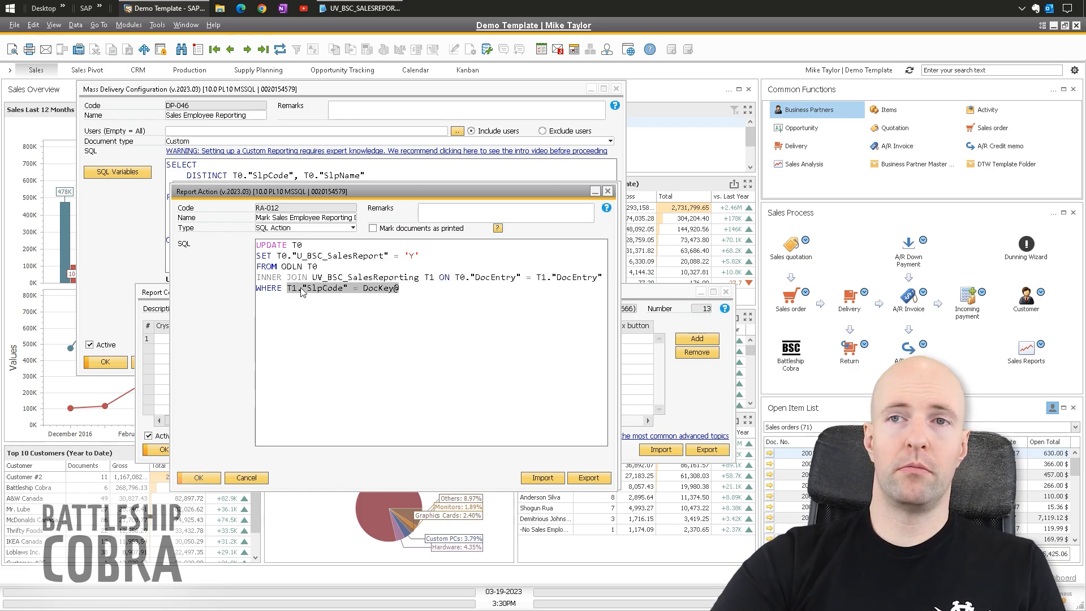
{"action": "left_click", "coordinate": [419, 288]}
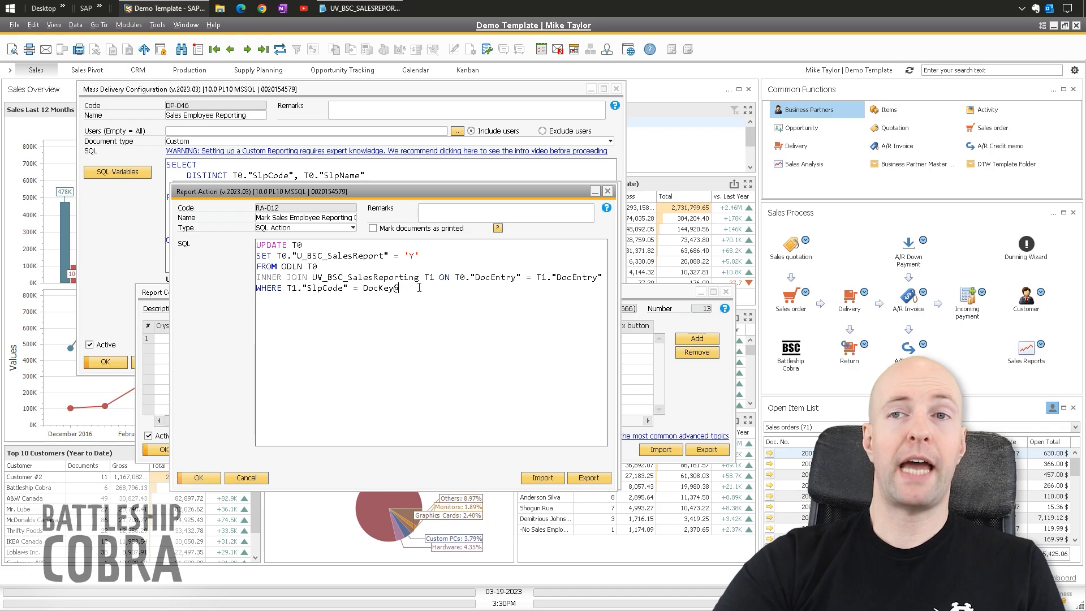
{"action": "left_click_drag", "start_coordinate": [435, 257], "coordinate": [258, 244]}
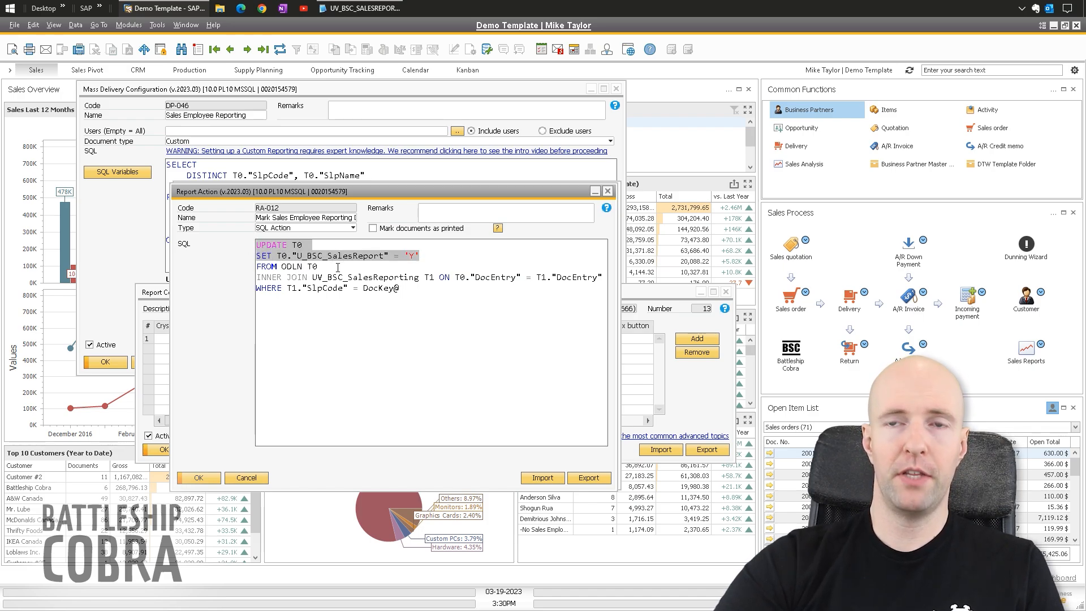
{"action": "left_click", "coordinate": [438, 260]}
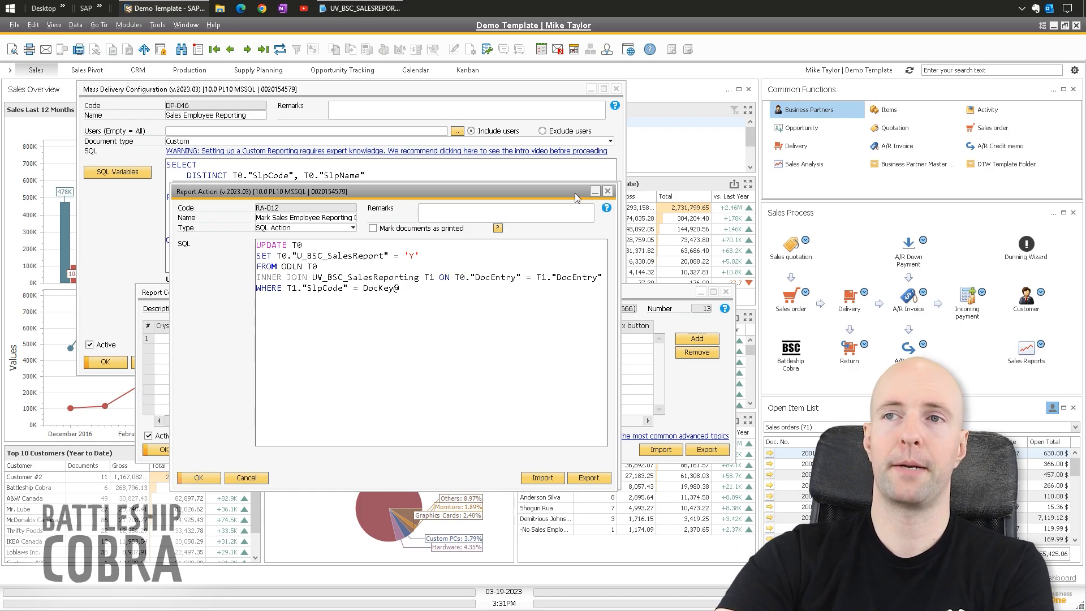
- Close RA-012, cancel RA-013 without saving, and close all open windows
{"action": "left_click", "coordinate": [608, 192]}
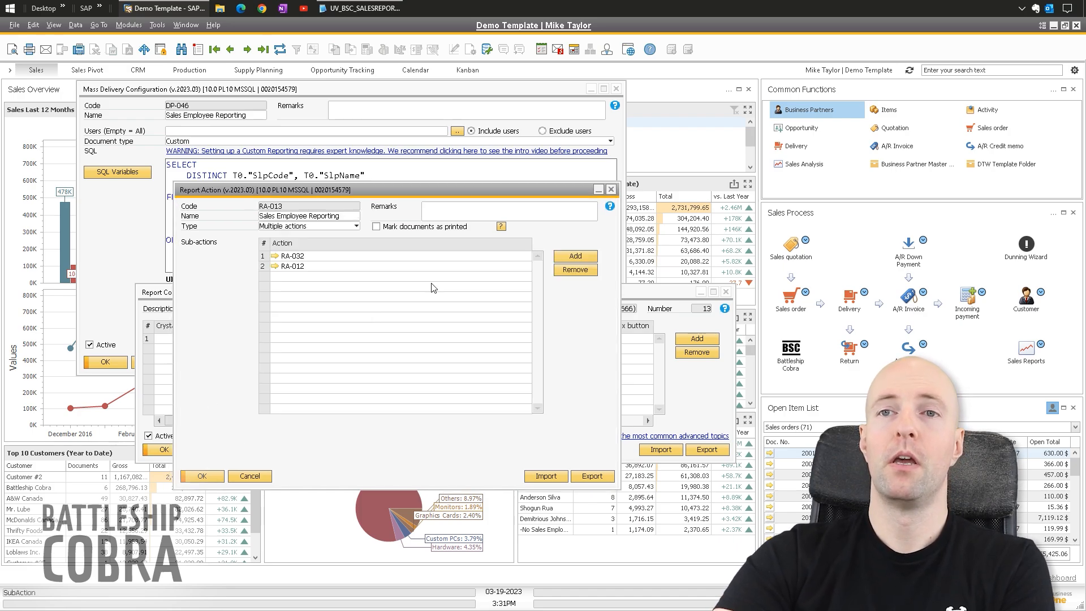
{"action": "left_click", "coordinate": [250, 476]}
{"action": "left_click", "coordinate": [185, 25]}
{"action": "left_click", "coordinate": [206, 54]}
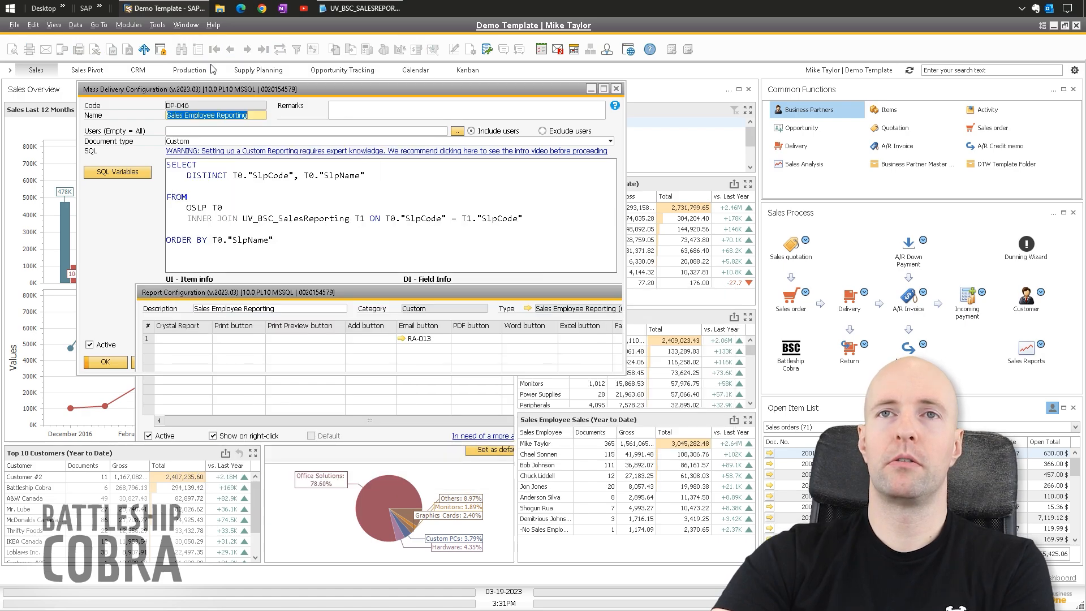
- Run Sales - A/R Mass Delivery as email for the listed sales employee and view the Outlook draft
{"action": "left_click", "coordinate": [129, 25]}
{"action": "mouse_move", "coordinate": [156, 89]}
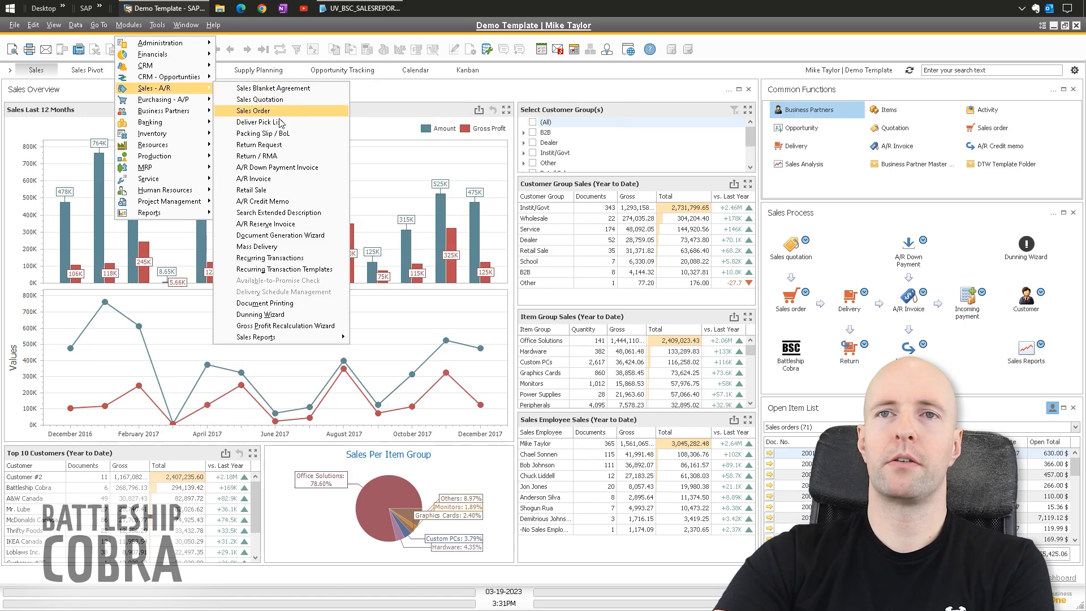
{"action": "left_click", "coordinate": [271, 251]}
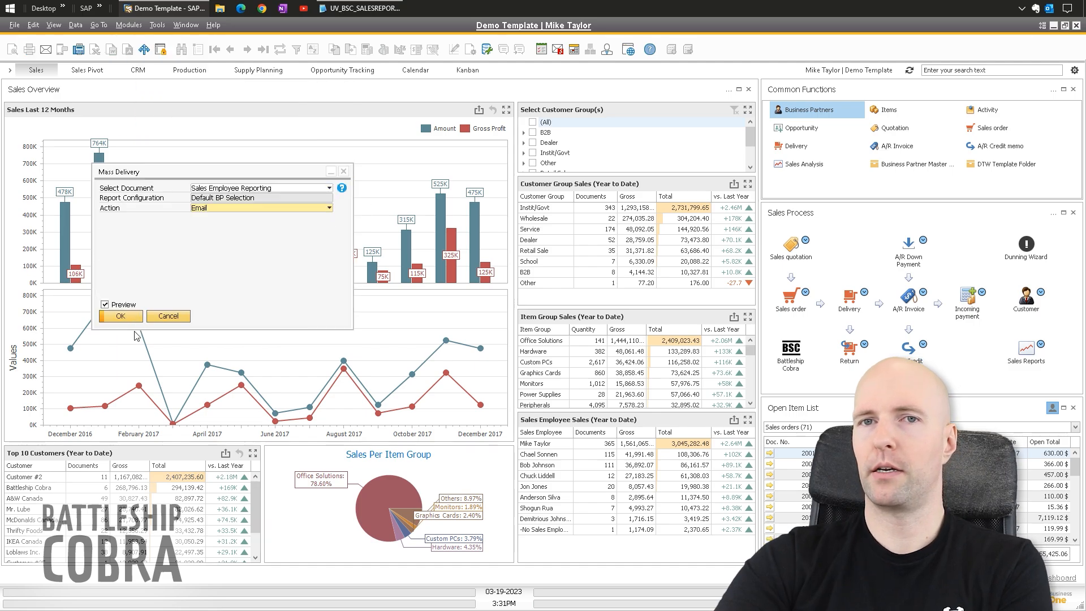
{"action": "left_click", "coordinate": [128, 319]}
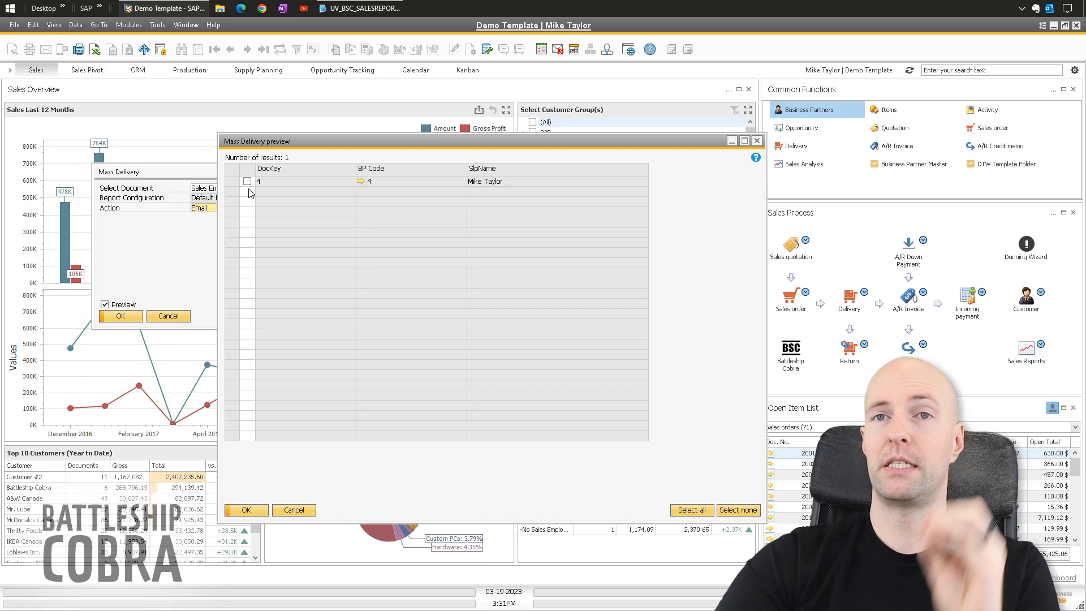
{"action": "left_click", "coordinate": [247, 181]}
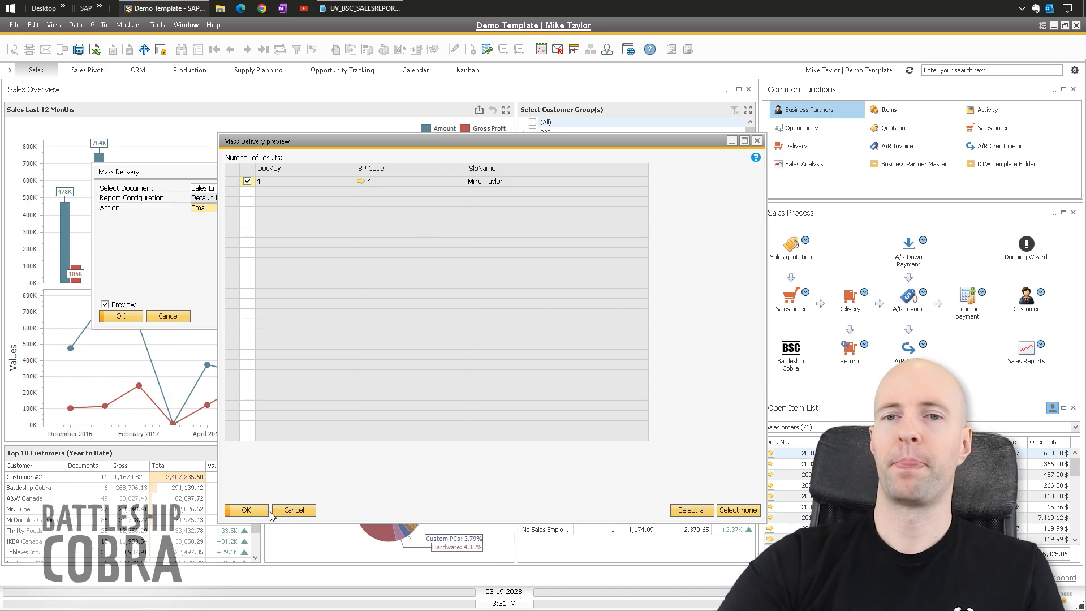
{"action": "left_click", "coordinate": [247, 509]}
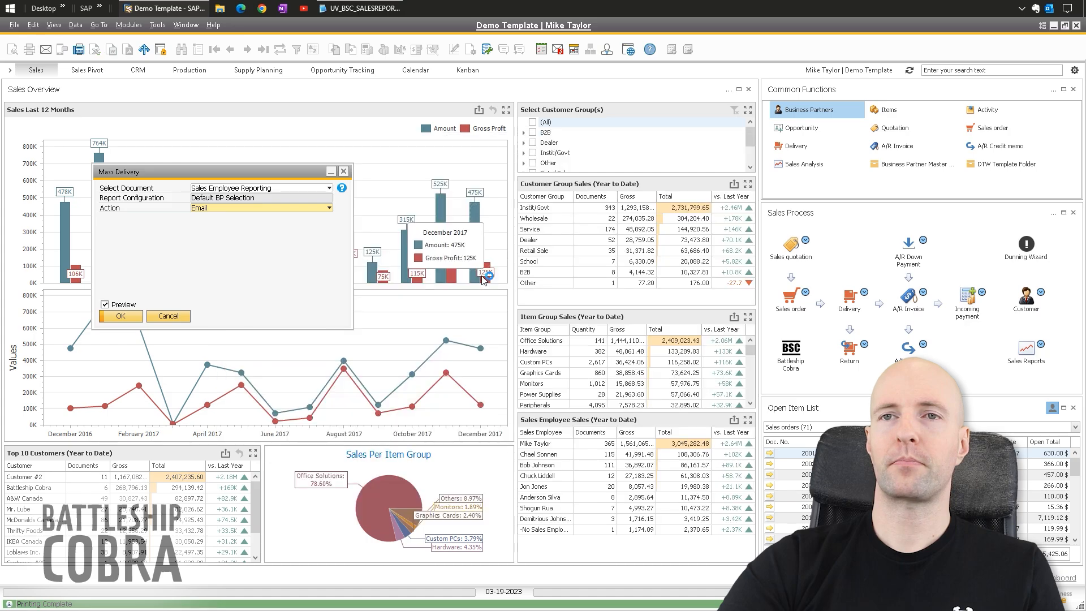
{"action": "left_click", "coordinate": [1049, 10]}
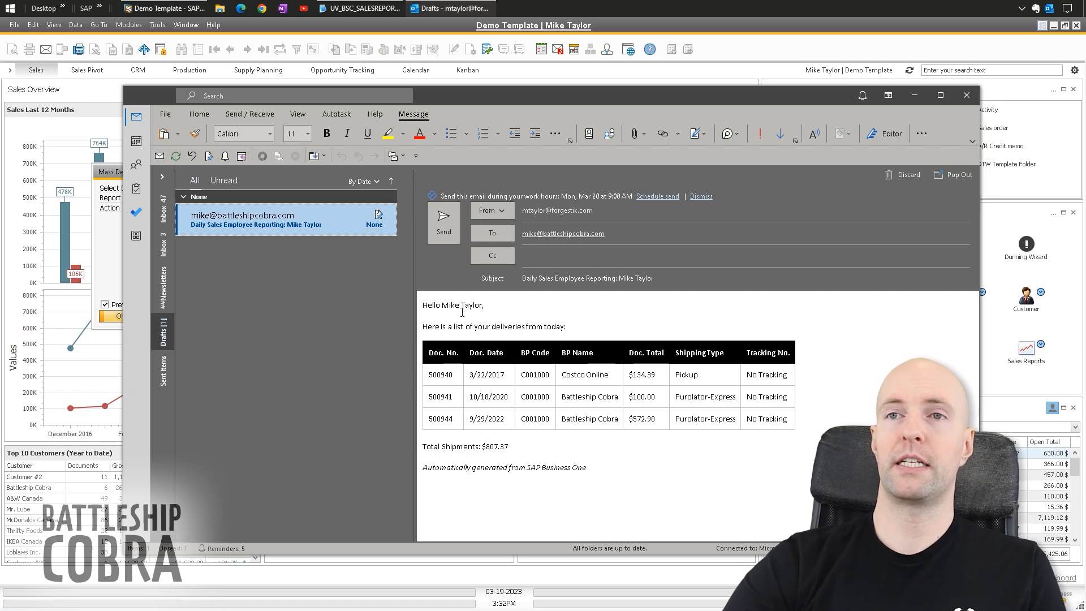
- Discard the Daily Sales Employee Reporting draft, close Outlook, and close the Mass Delivery dialog
{"action": "left_click", "coordinate": [904, 176]}
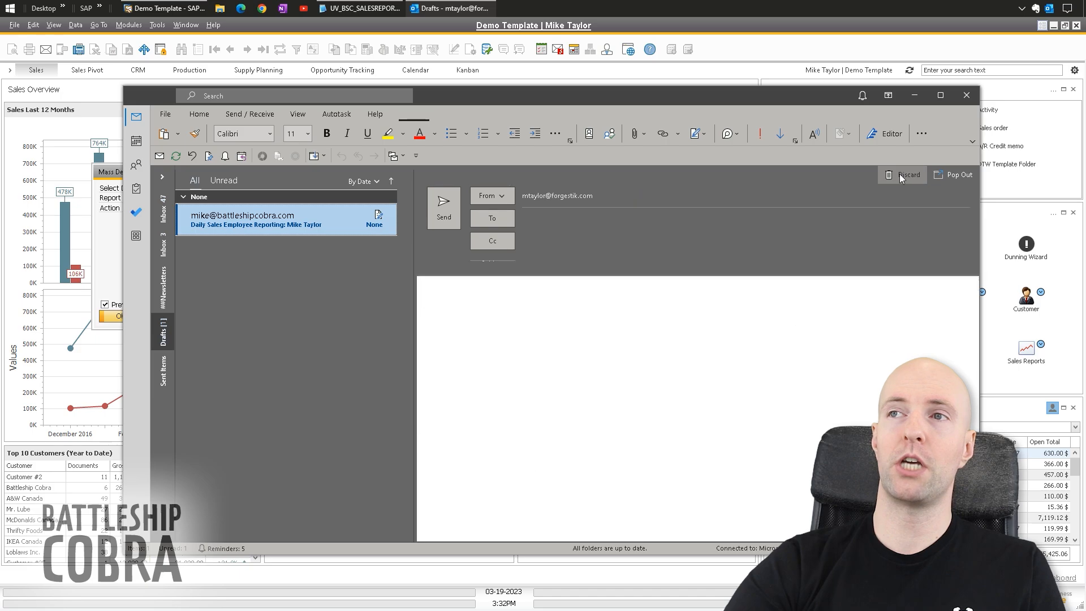
{"action": "left_click", "coordinate": [967, 95]}
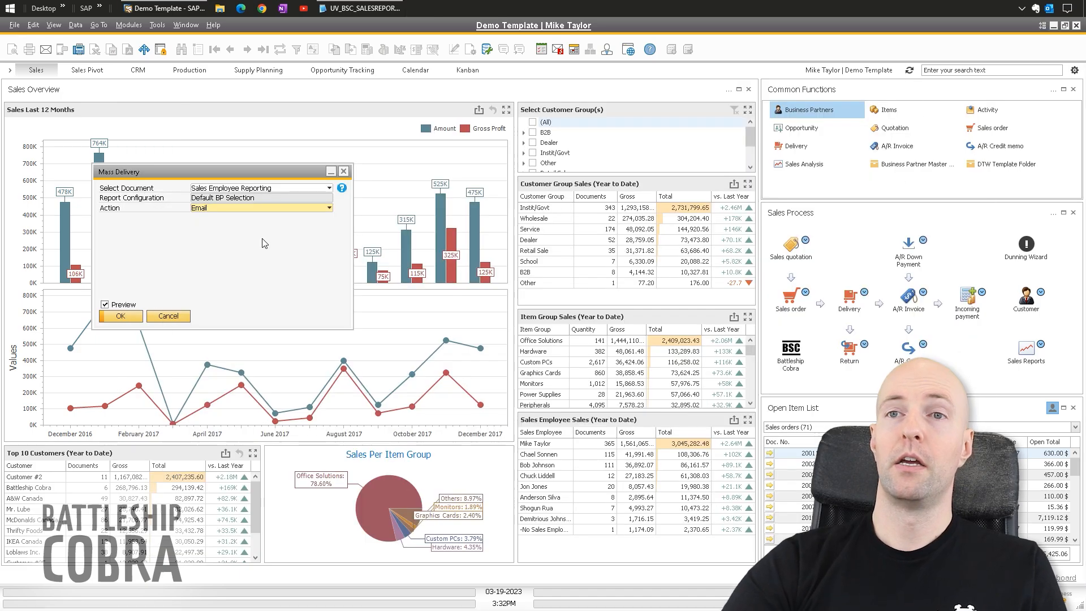
{"action": "left_click", "coordinate": [343, 170]}
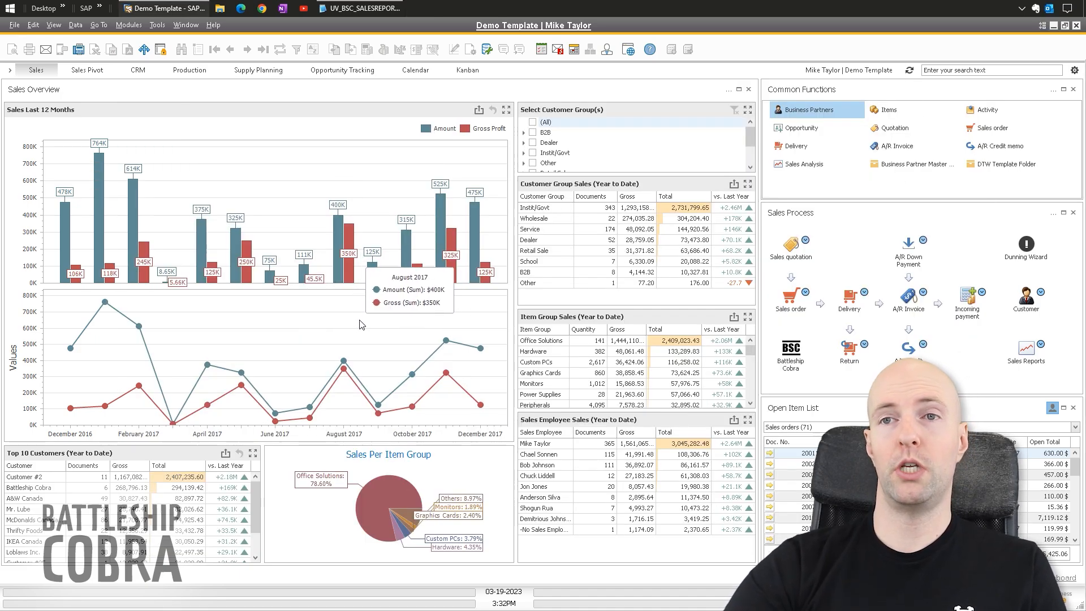